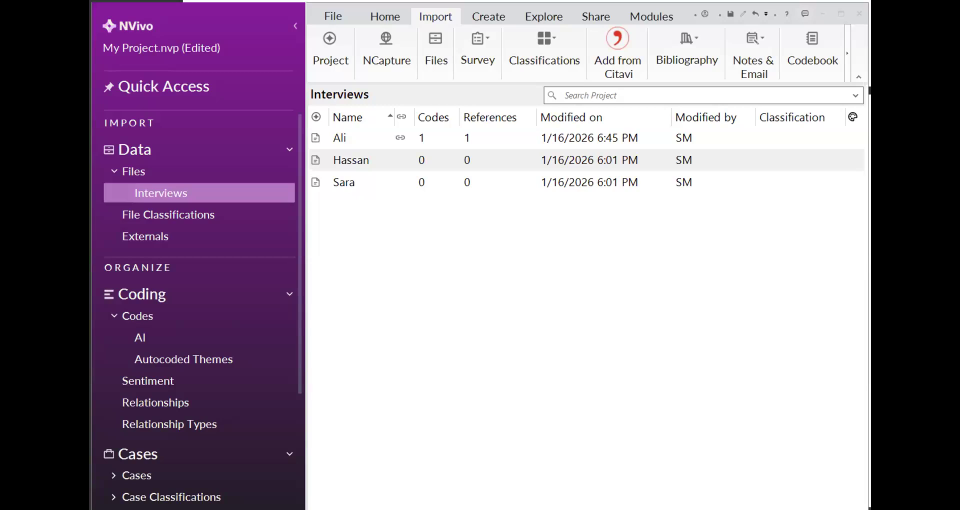
Open the three interview transcripts from the Interviews folder and look through their contents
left_click(352, 132)
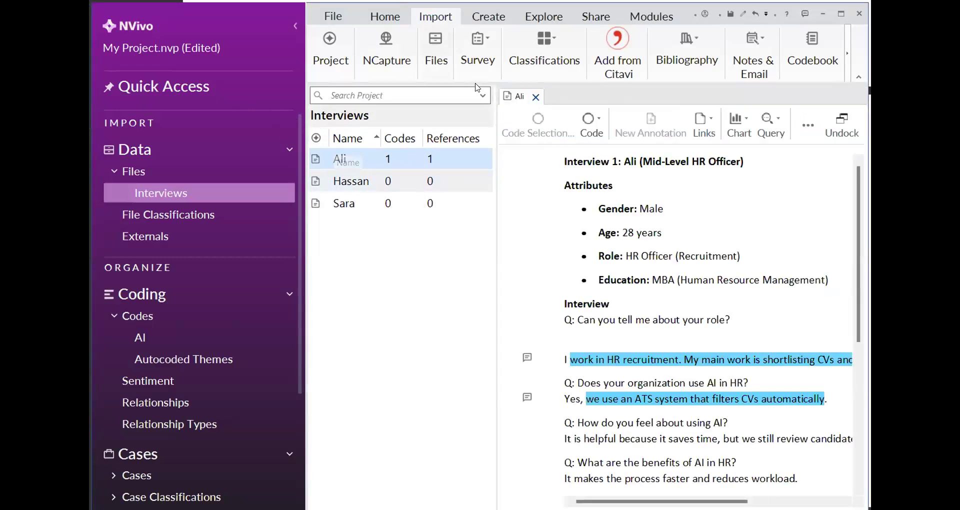
left_click(367, 180)
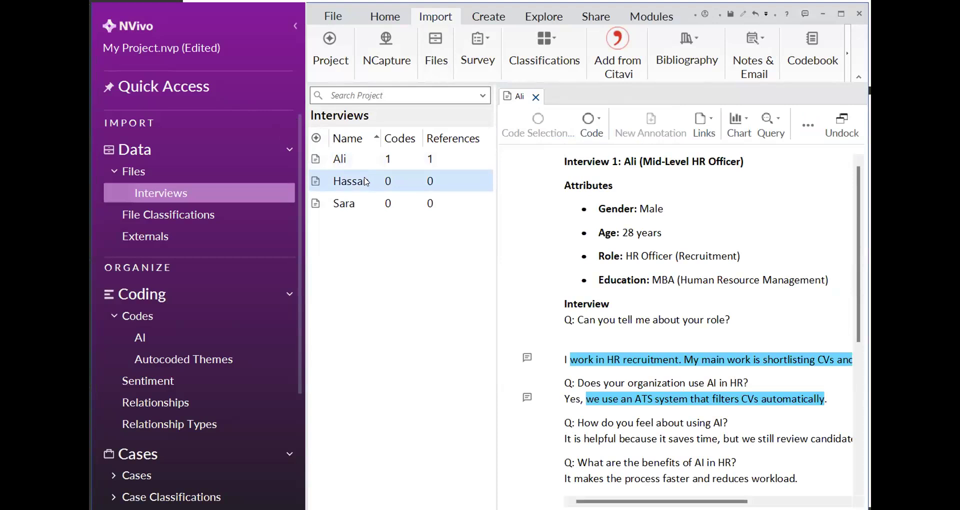
left_click(335, 203)
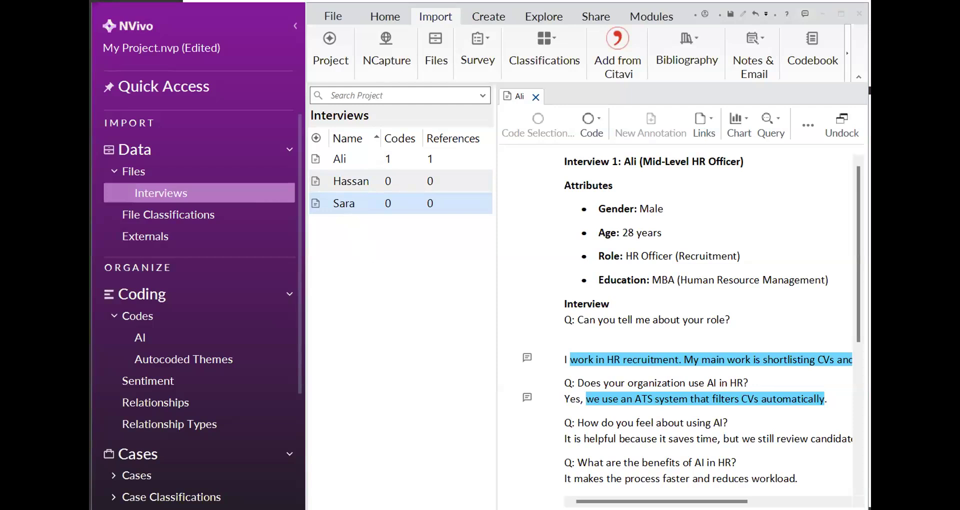
left_click(385, 191)
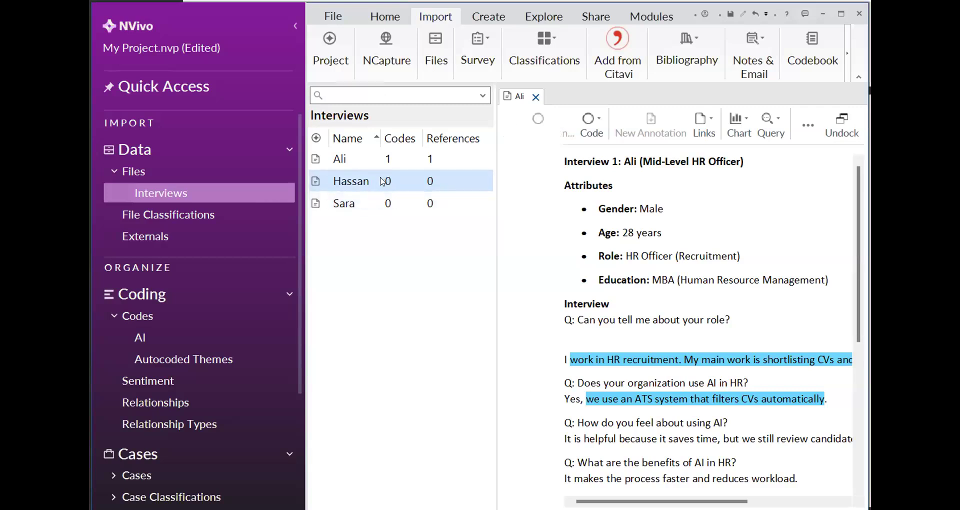
double_click(383, 181)
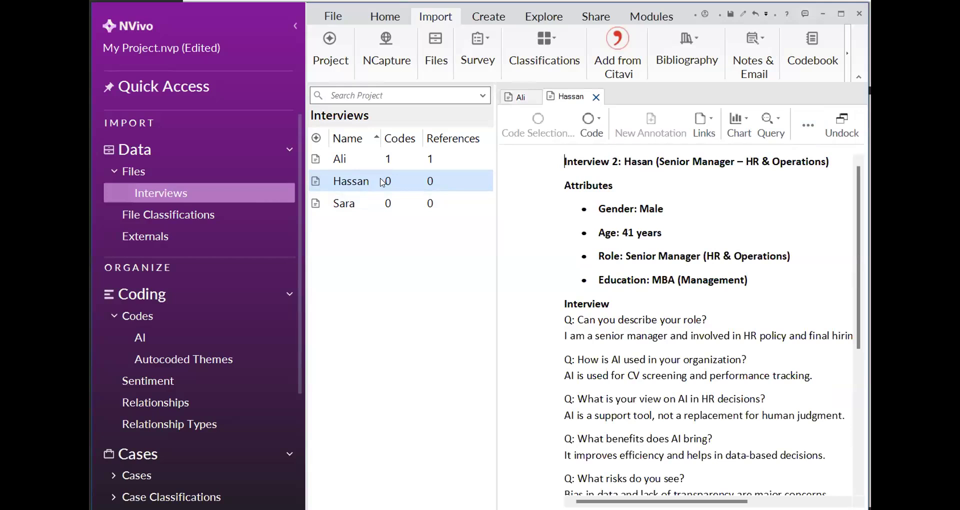
left_click(584, 360)
left_click(619, 376, "shift")
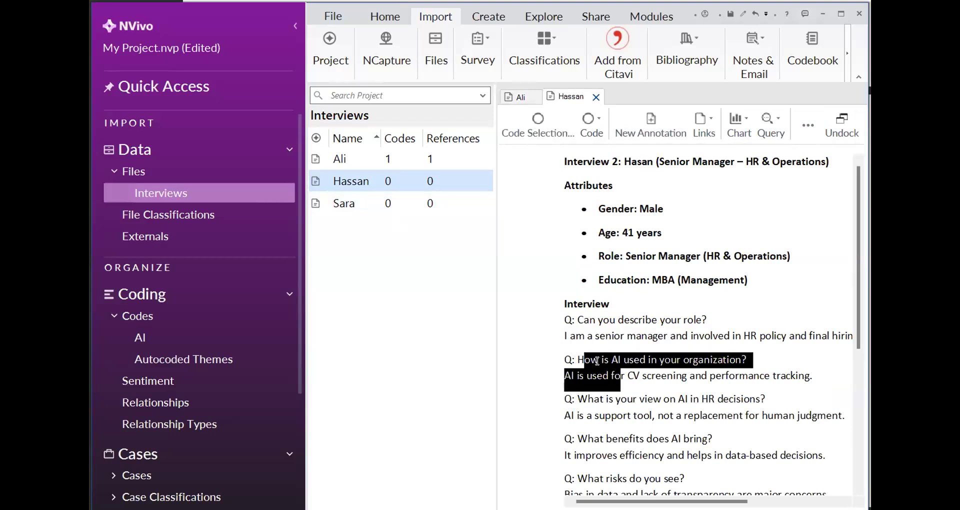
left_click(547, 343)
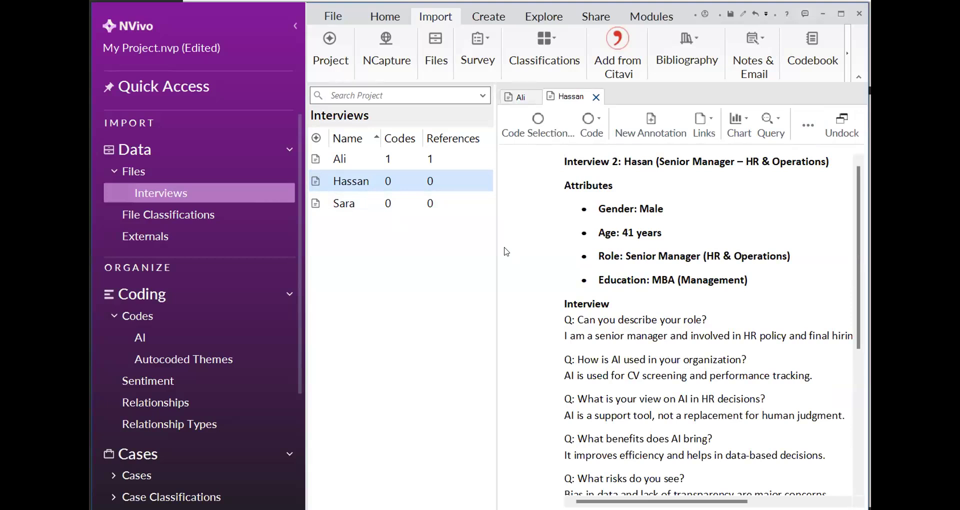
left_click(406, 210)
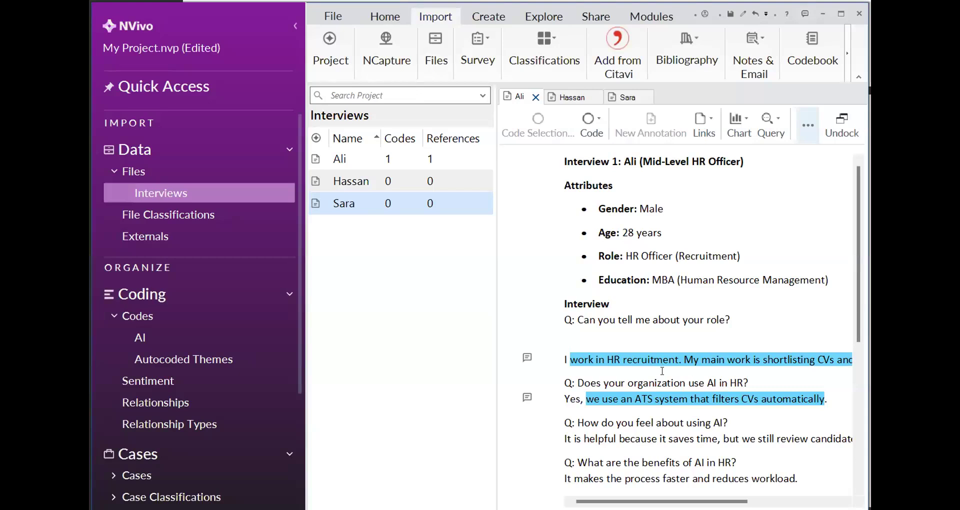
Delete the two annotations on the role and AI-use answers in the first interview transcript
right_click(524, 357)
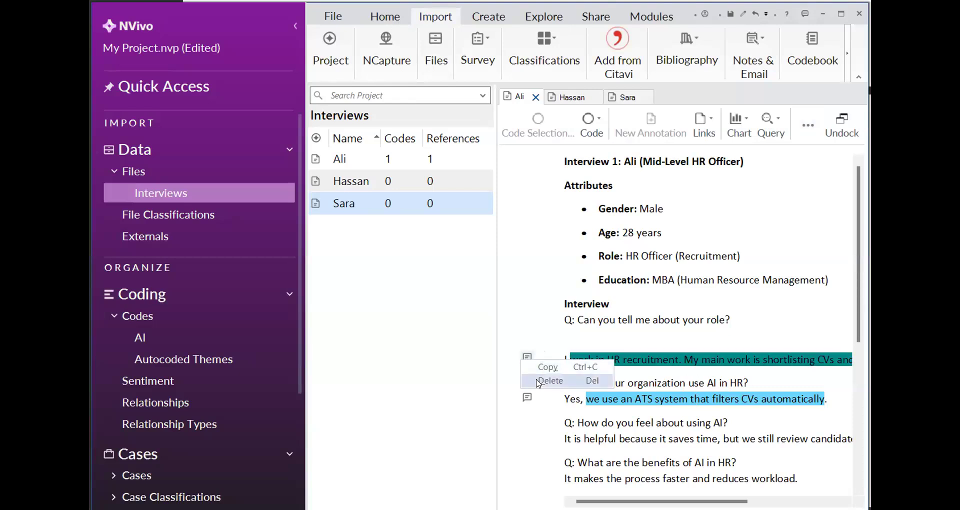
left_click(537, 380)
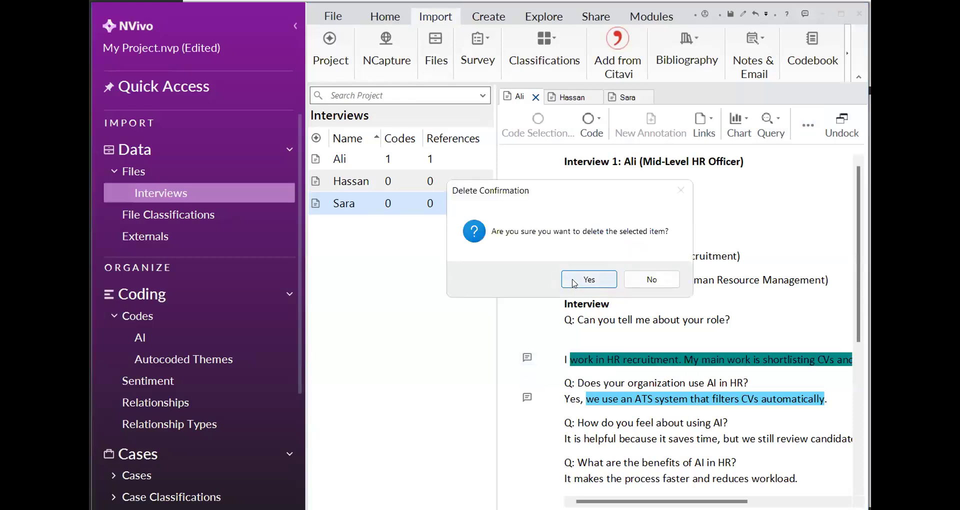
left_click(575, 281)
right_click(525, 399)
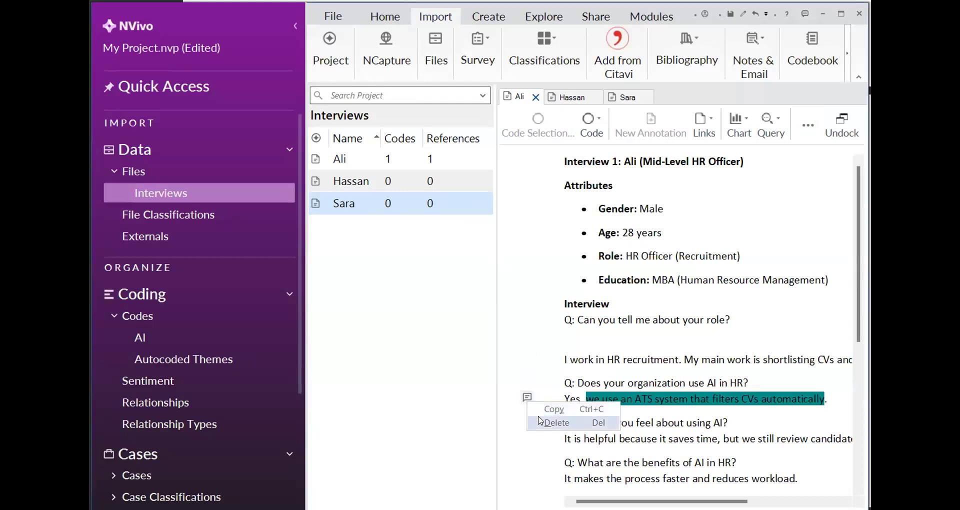
left_click(552, 422)
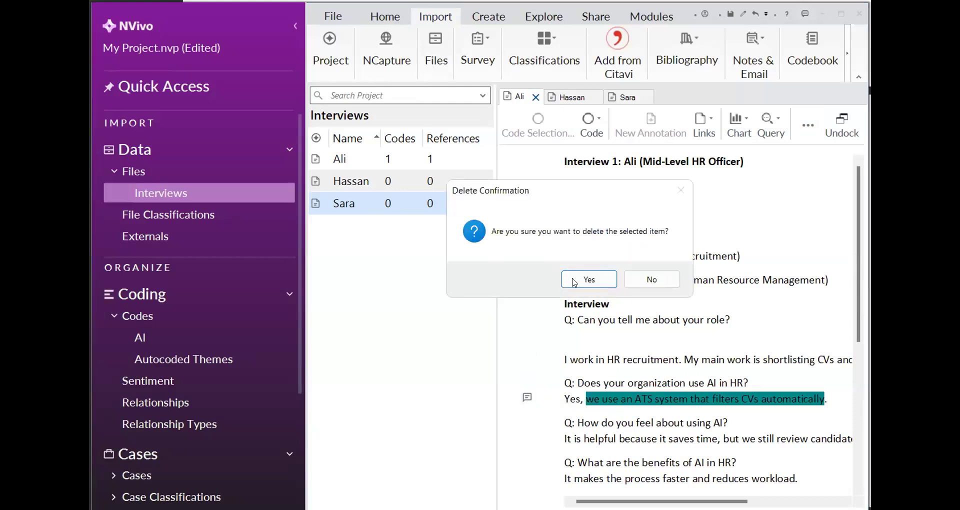
left_click(575, 281)
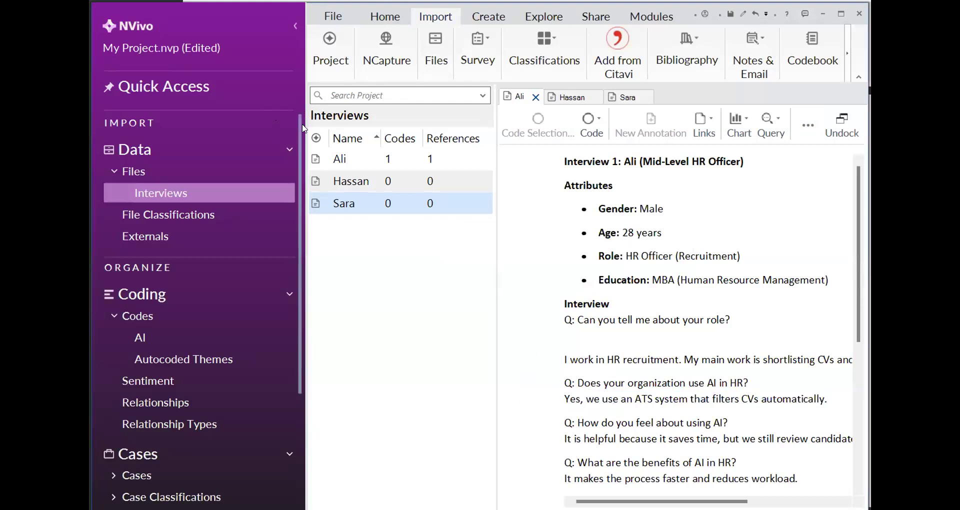
Collapse the navigation pane to widen the first interview transcript and bring its answers into view
left_click(294, 26)
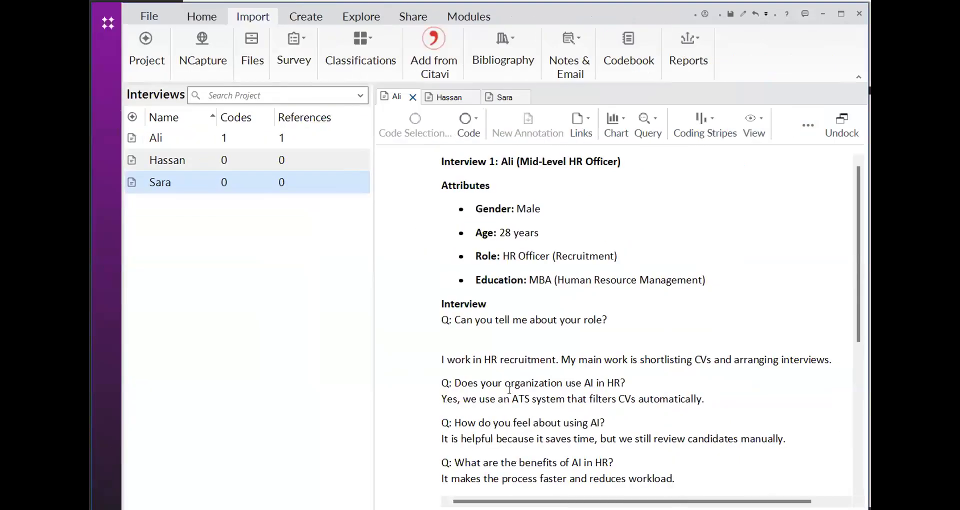
left_click(438, 360)
scroll(504, 380, "down", 1)
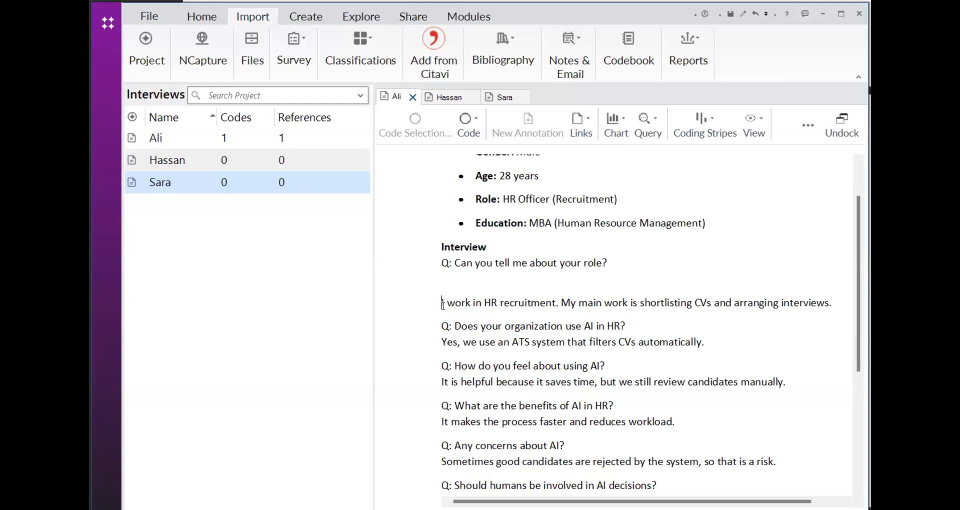
mouse_move(444, 303)
left_mouse_down()
mouse_move(512, 309)
mouse_move(470, 291)
mouse_move(447, 302)
left_mouse_up()
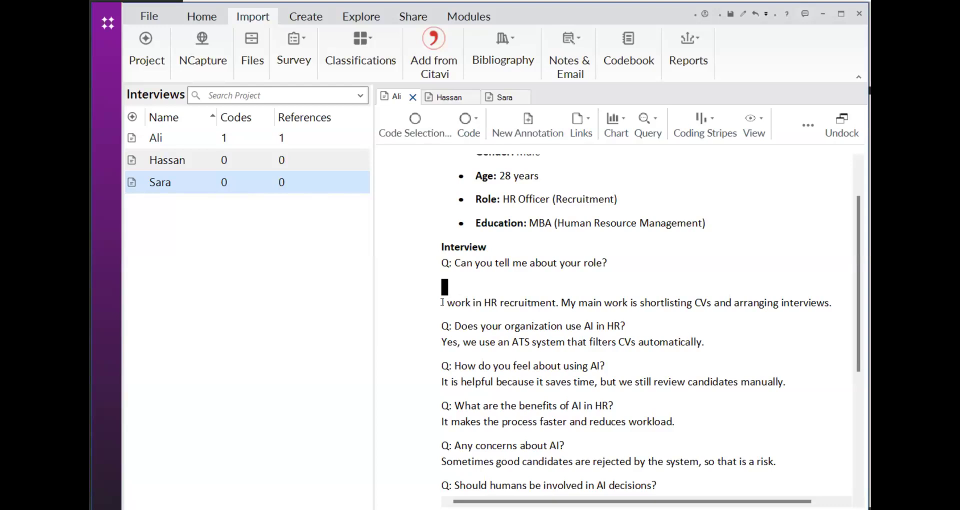
left_click(829, 302)
left_click_drag(828, 302, 643, 294)
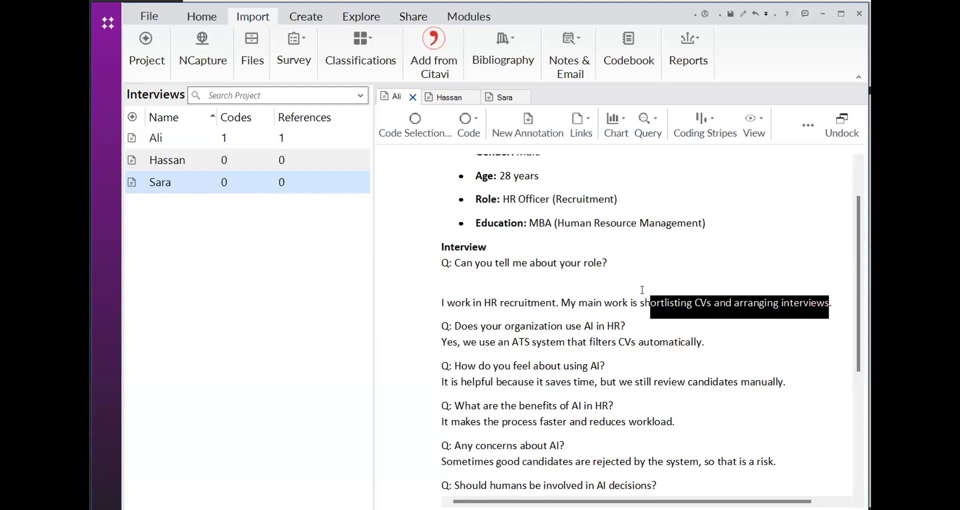
left_click(443, 285)
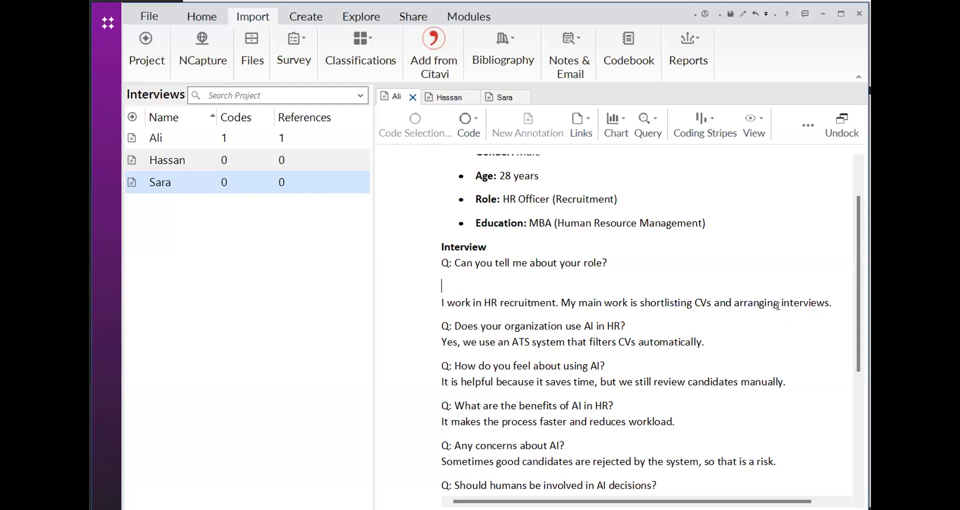
Code the answer "I work in HR recruitment. My main work is shortlisting CVs and arranging interviews." to a new top-level code named Job Description
left_click_drag(826, 300, 441, 300)
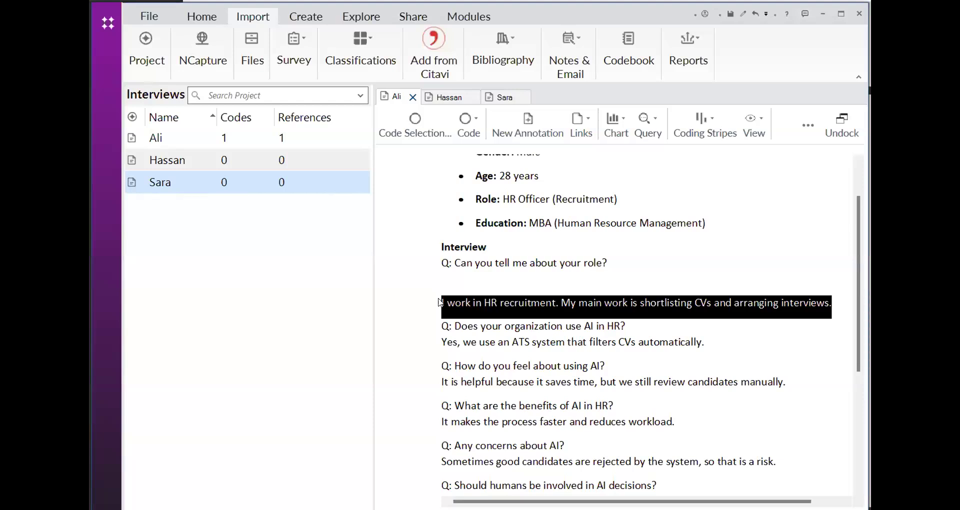
right_click(489, 301)
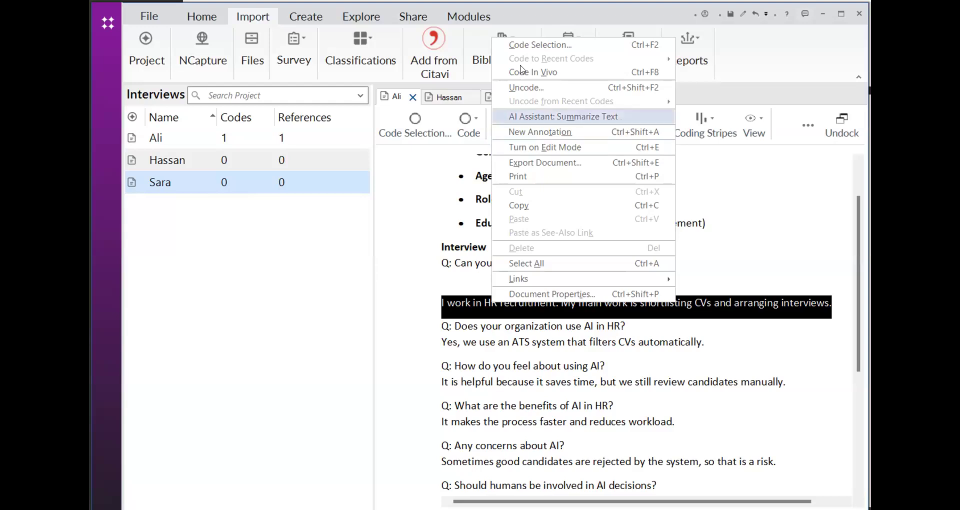
left_click(531, 46)
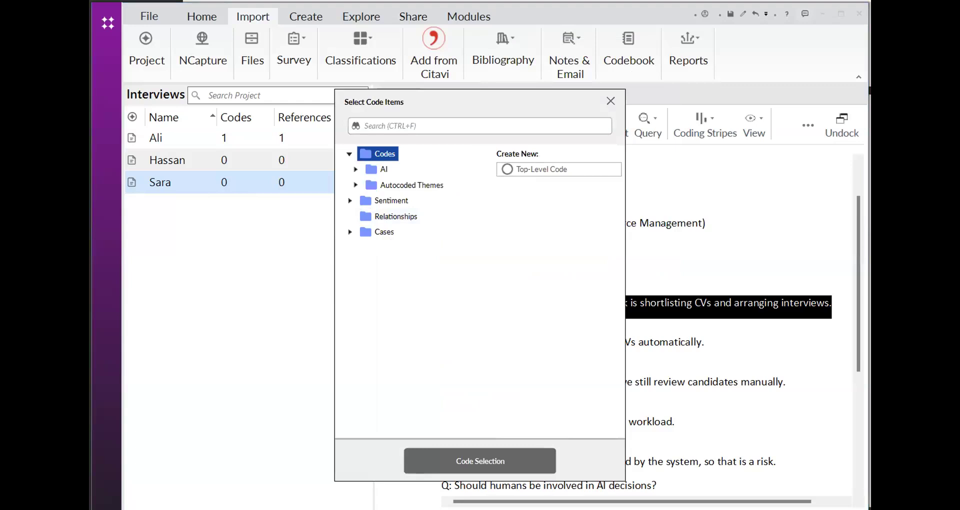
left_click(559, 170)
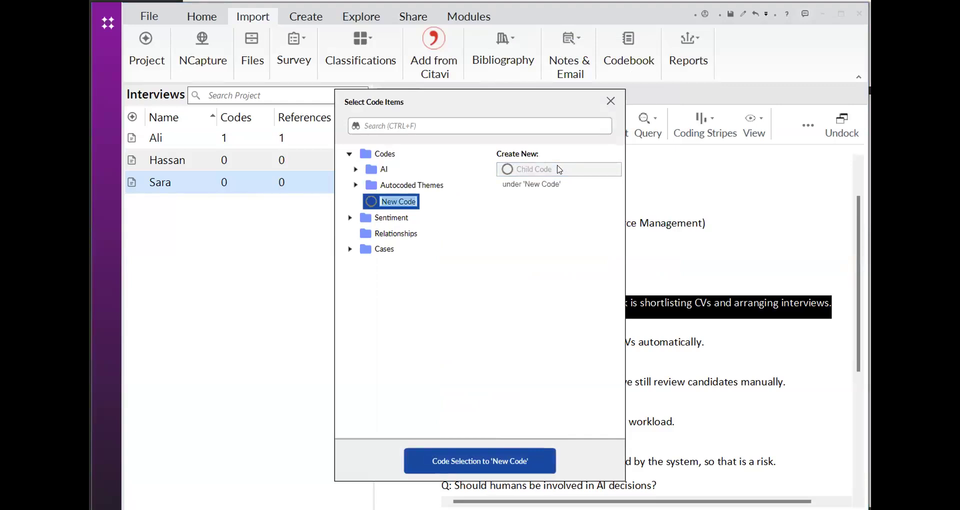
key("BackSpace")
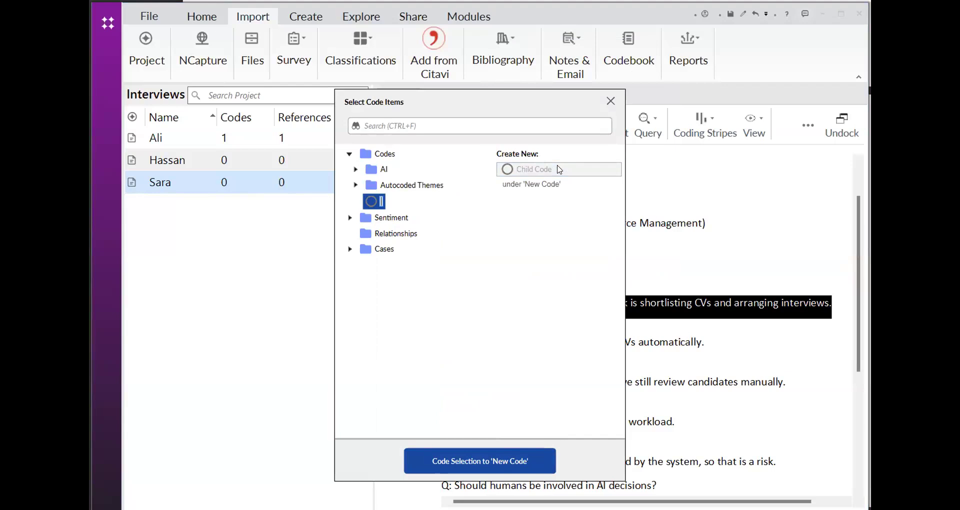
type("Job Description")
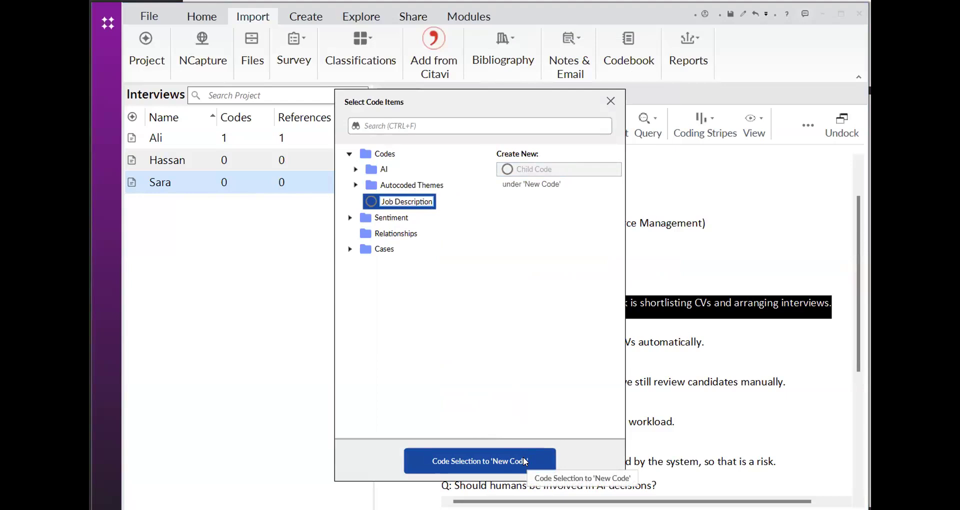
left_click(525, 461)
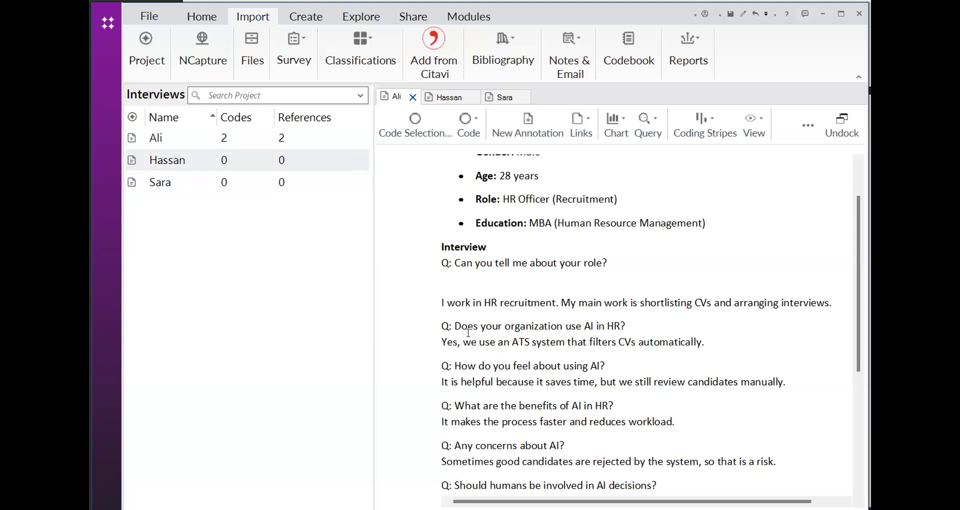
Select the answer text "we use an ATS system that filters CVs automatically." and open the code selection dialog for it
scroll(481, 341, "down", 2)
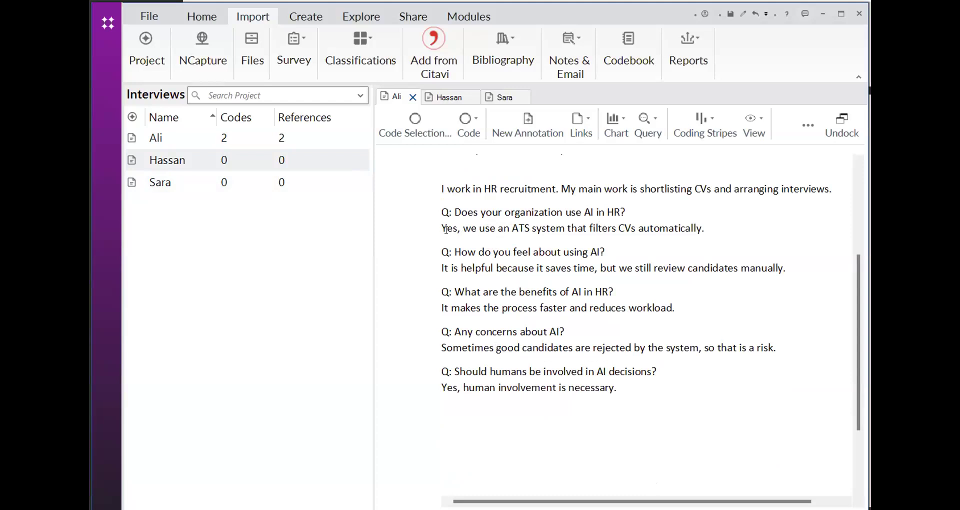
left_click(478, 249)
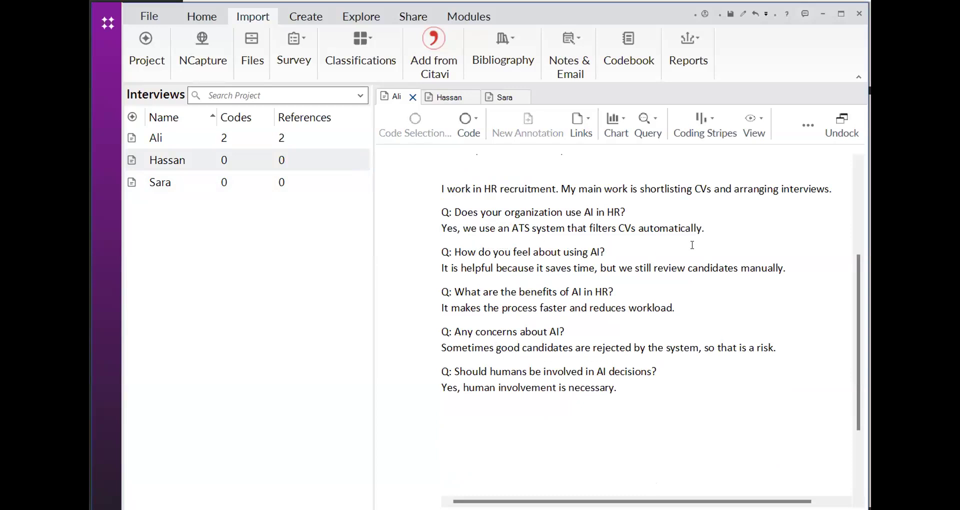
left_click_drag(447, 229, 678, 242)
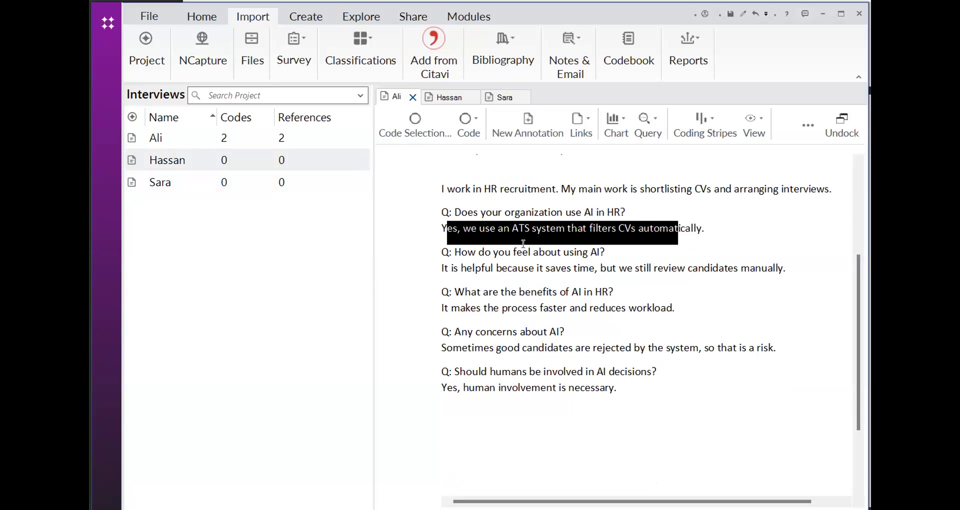
left_click(602, 291)
left_click_drag(462, 229, 702, 241)
right_click(609, 232)
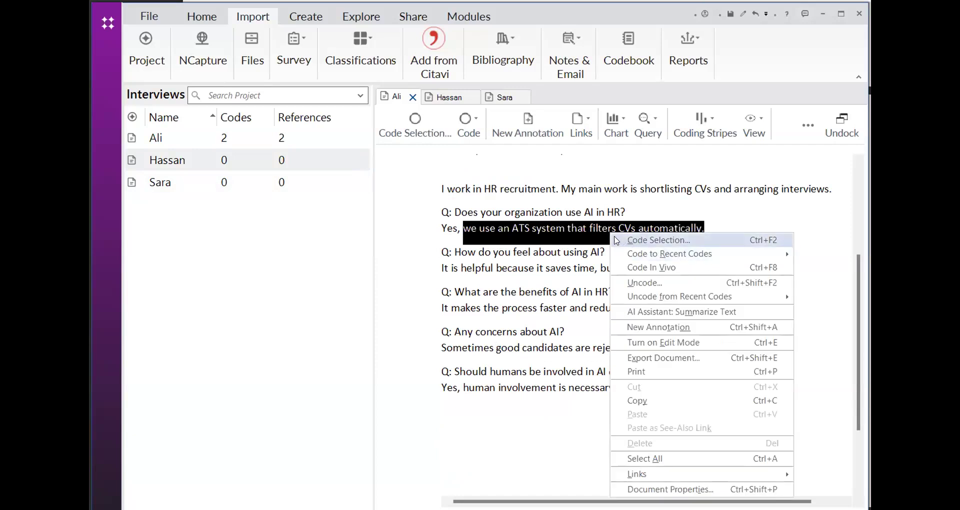
left_click(613, 240)
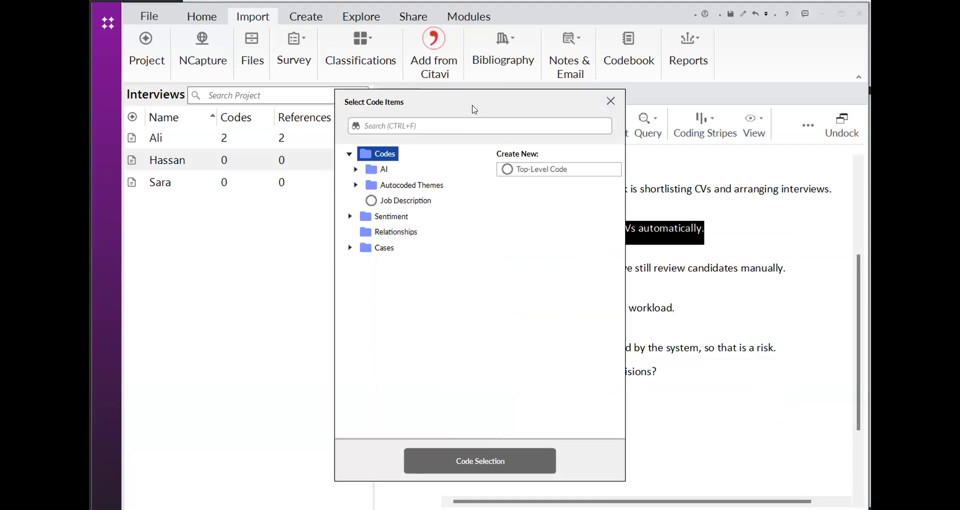
Code the selected answer "we use an ATS system that filters CVs automatically." to a new top-level code named Usage Of AI
left_click_drag(473, 109, 313, 89)
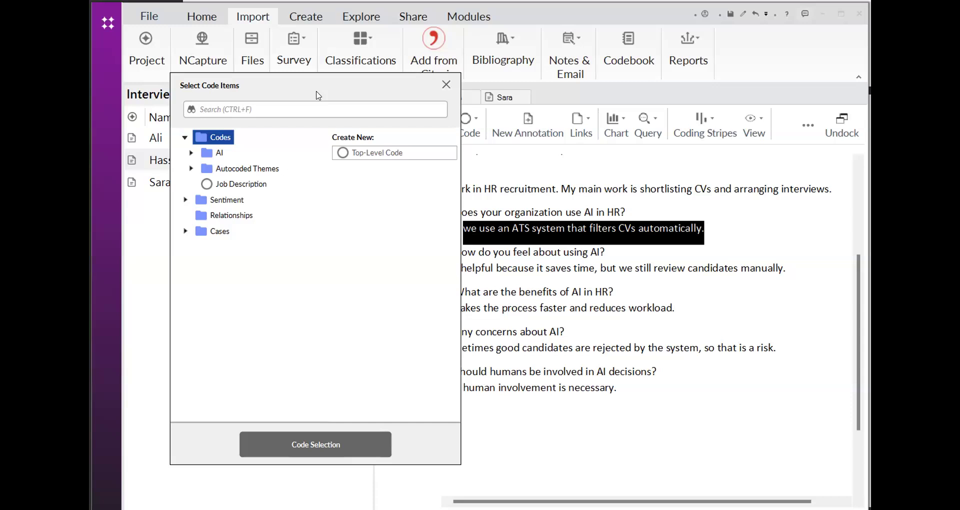
left_click(368, 156)
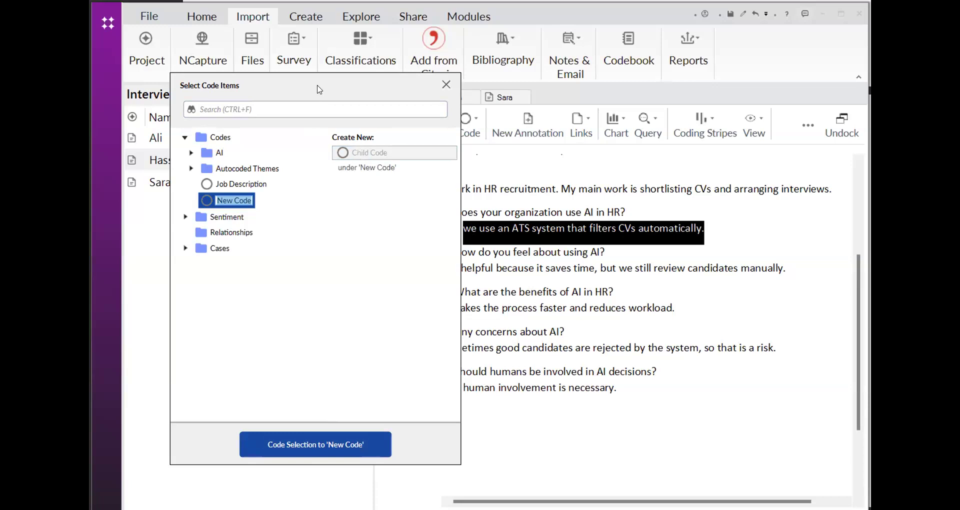
left_click_drag(318, 83, 282, 85)
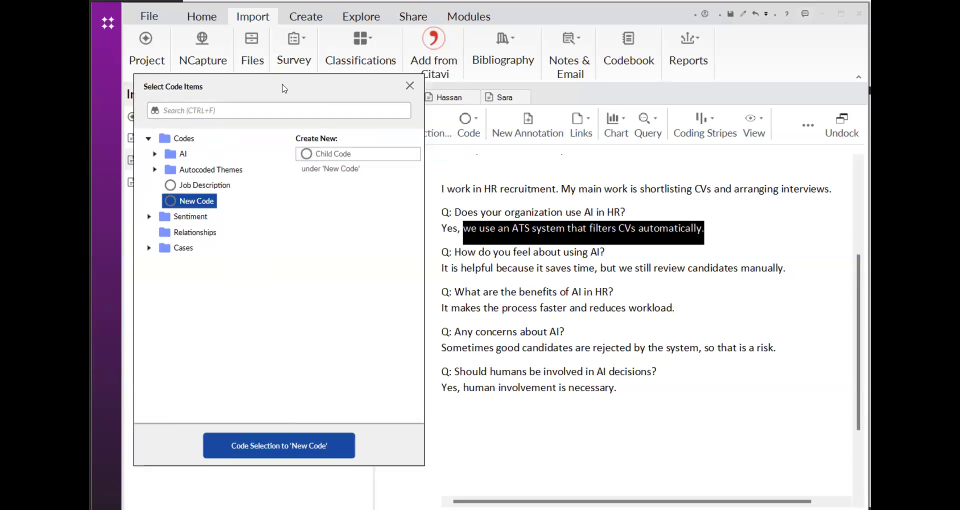
left_click(182, 205)
right_click(189, 202)
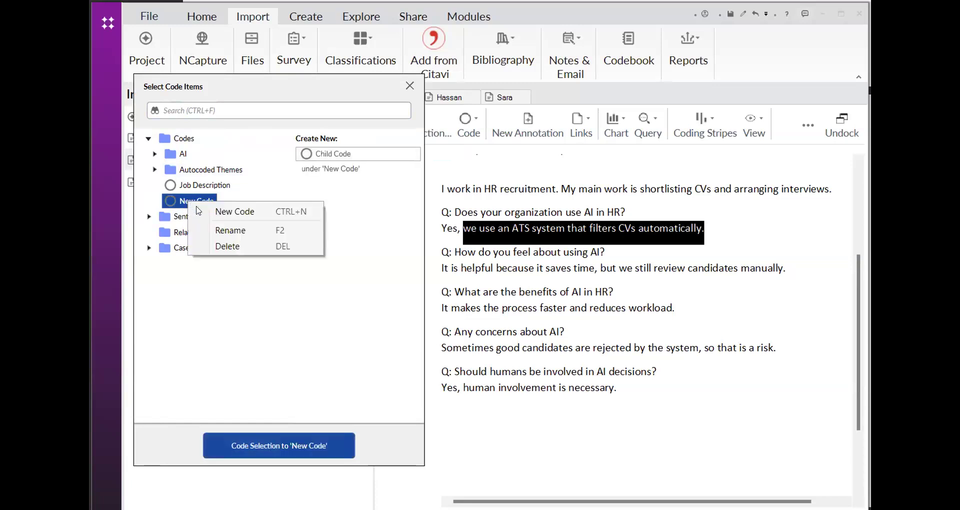
left_click(214, 234)
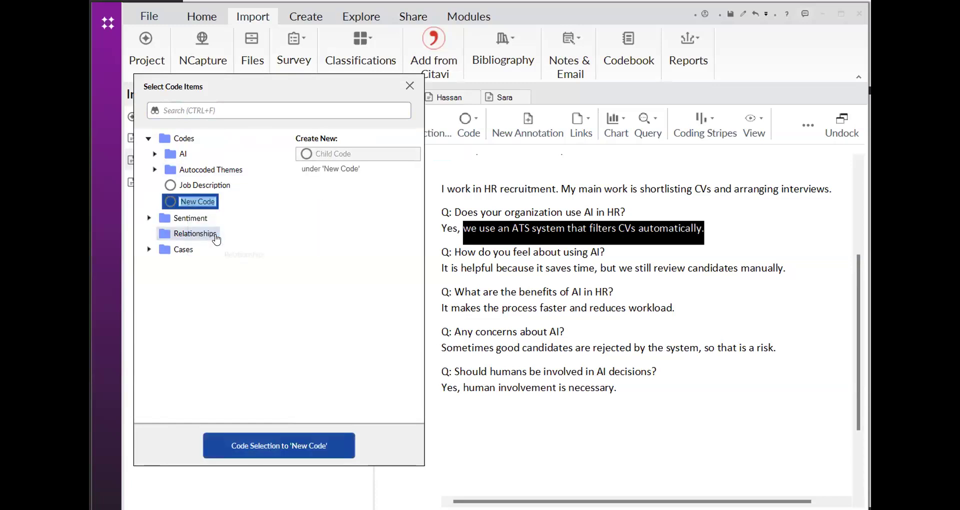
type("Usage")
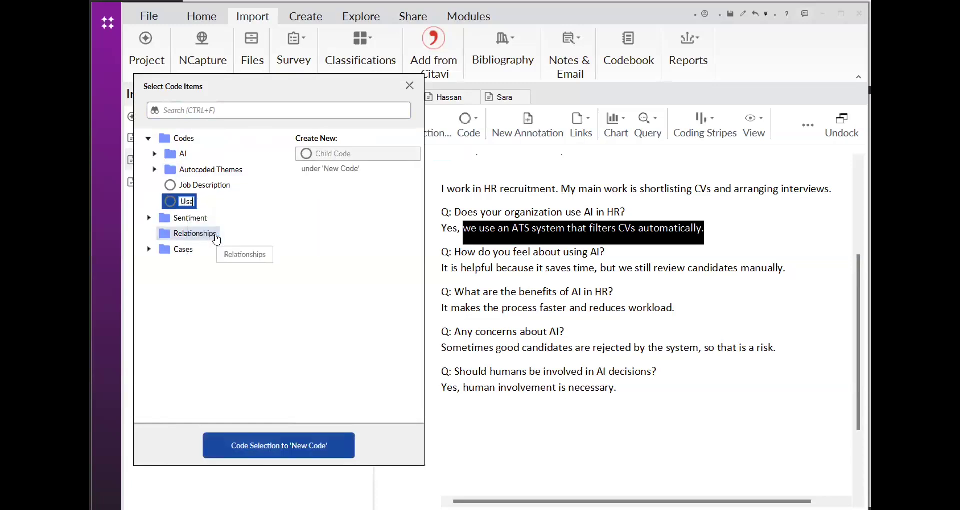
type("f")
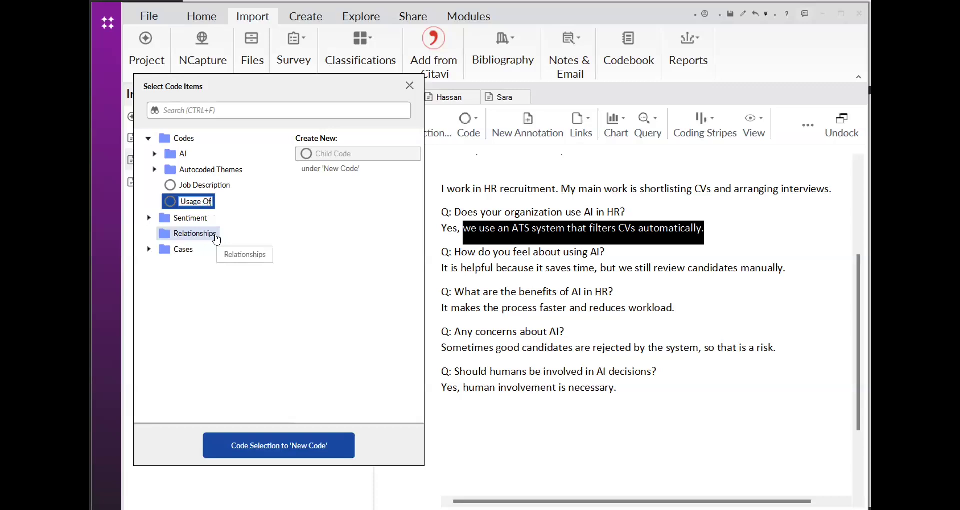
type(" AI")
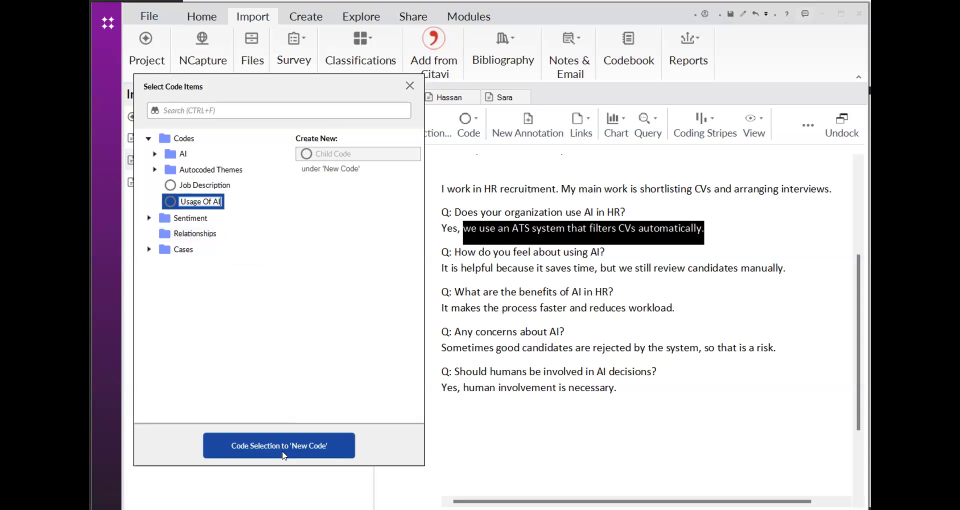
left_click(284, 452)
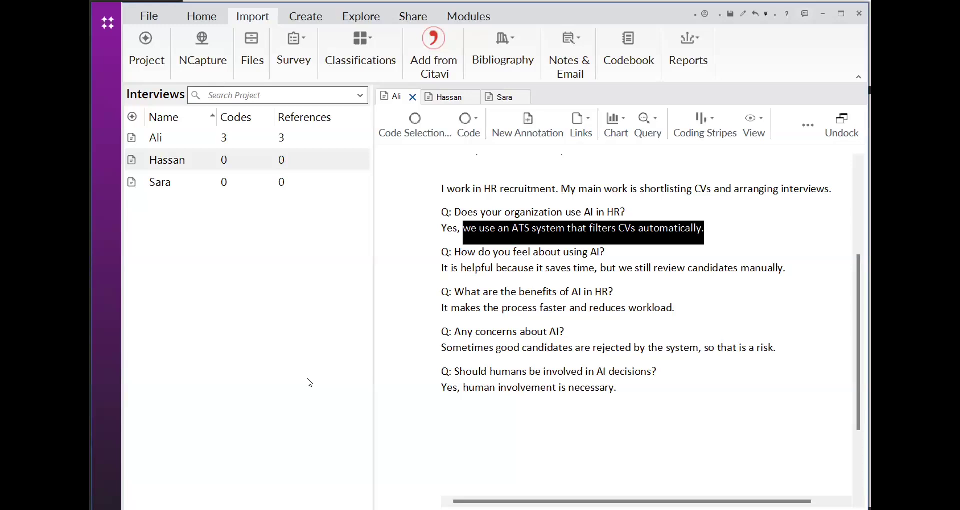
left_click(395, 220)
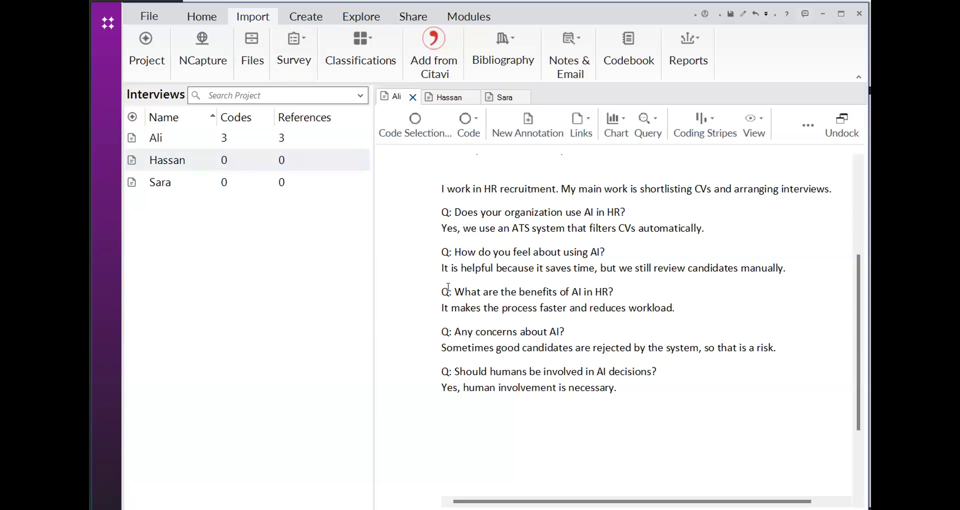
Select the answer "It is helpful because it saves time, but we still review candidates manually" and open the code selection dialog for it
left_click_drag(441, 269, 491, 282)
left_click(492, 291)
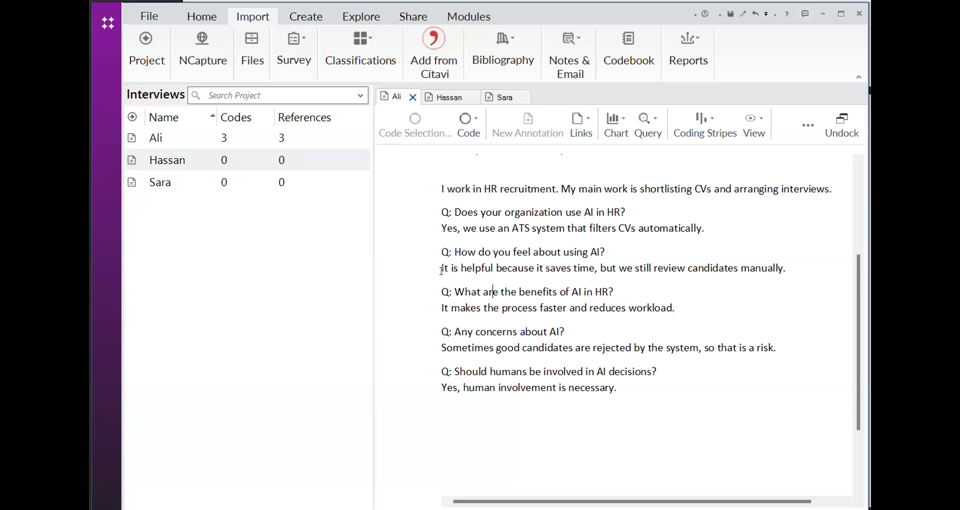
mouse_move(440, 274)
left_mouse_down()
mouse_move(727, 286)
mouse_move(782, 270)
left_mouse_up()
right_click(650, 271)
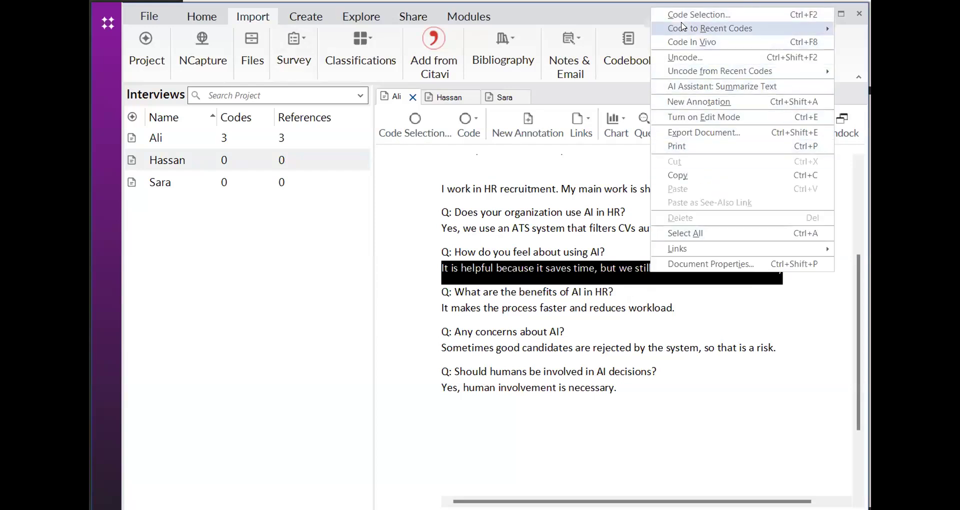
mouse_move(676, 25)
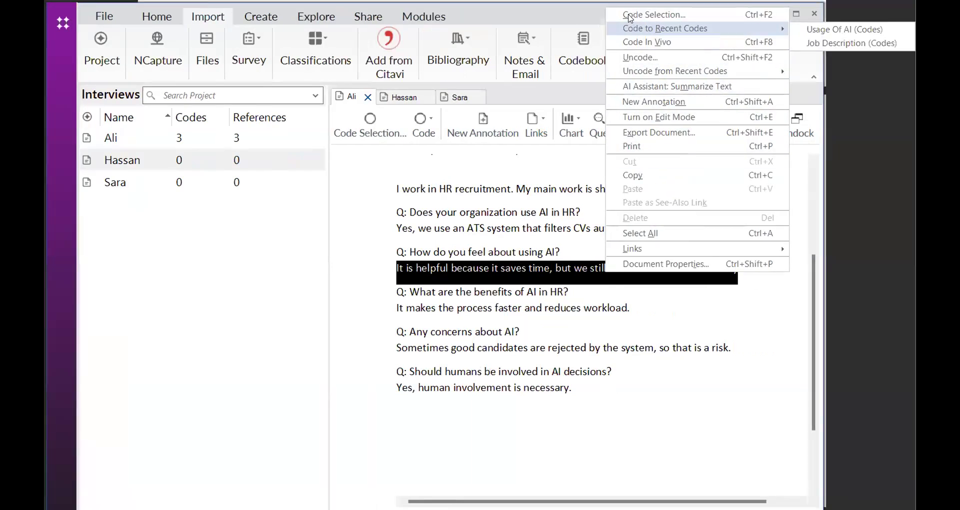
left_click(630, 18)
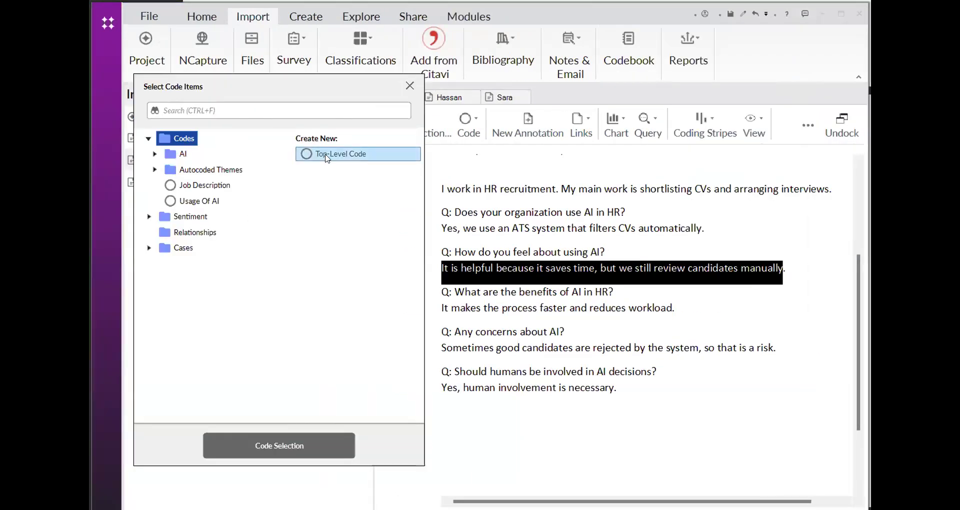
Code the selected answer about feelings on using AI to a new top-level code named Benefits of AL
left_click(326, 158)
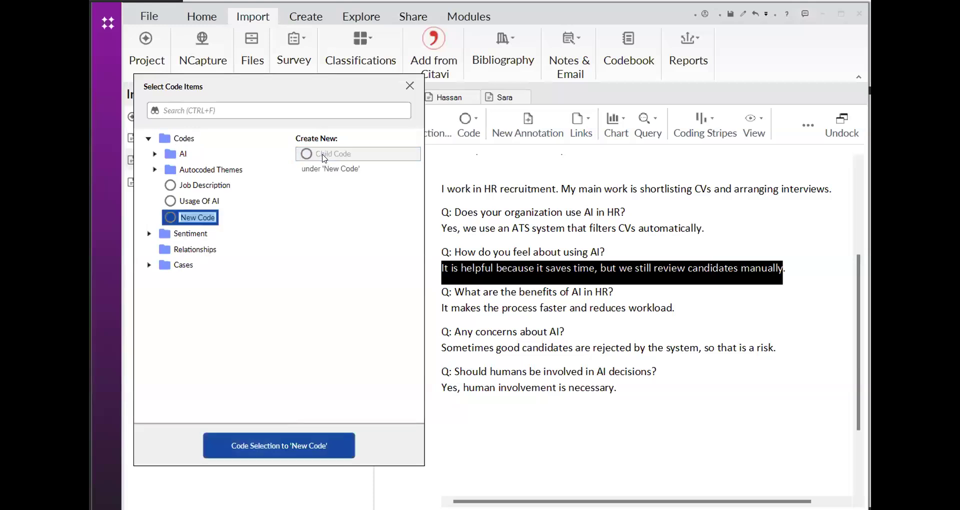
type("Be")
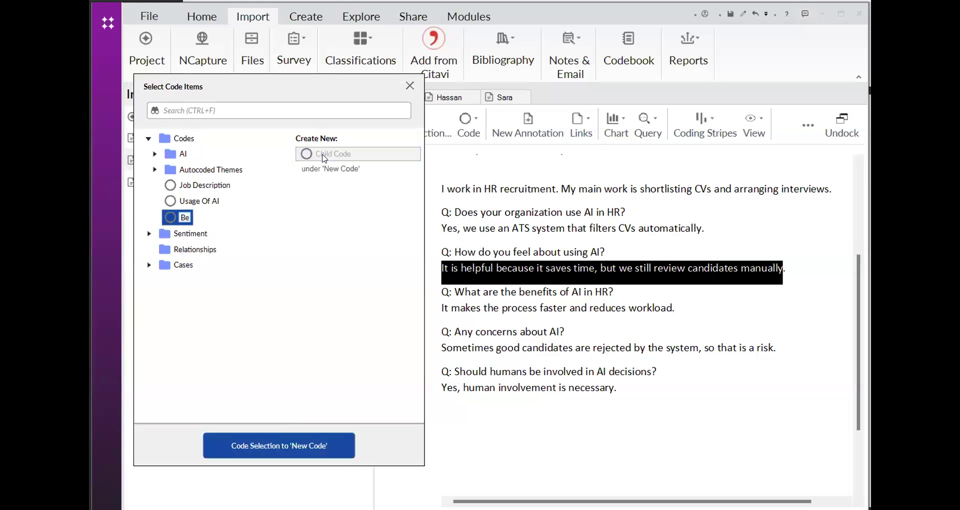
type("nefits of AI")
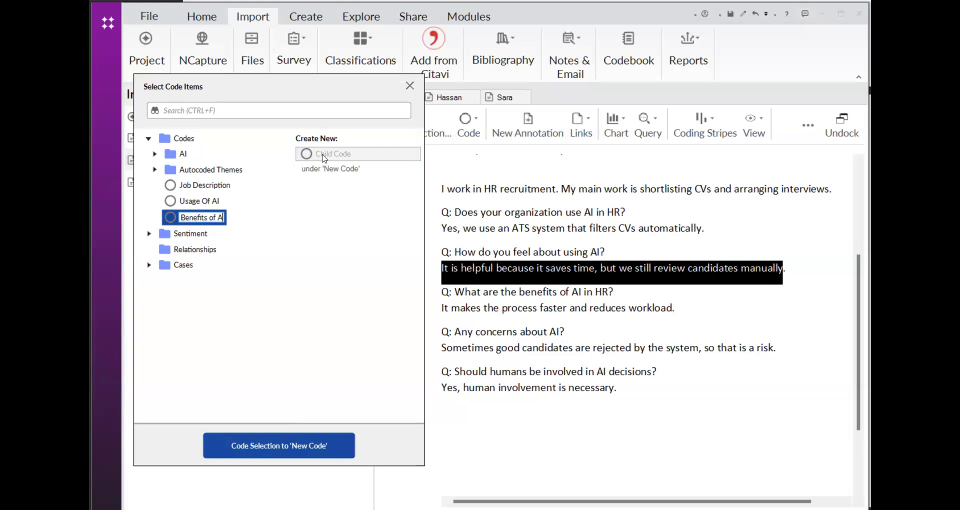
left_click(320, 442)
left_click(410, 345)
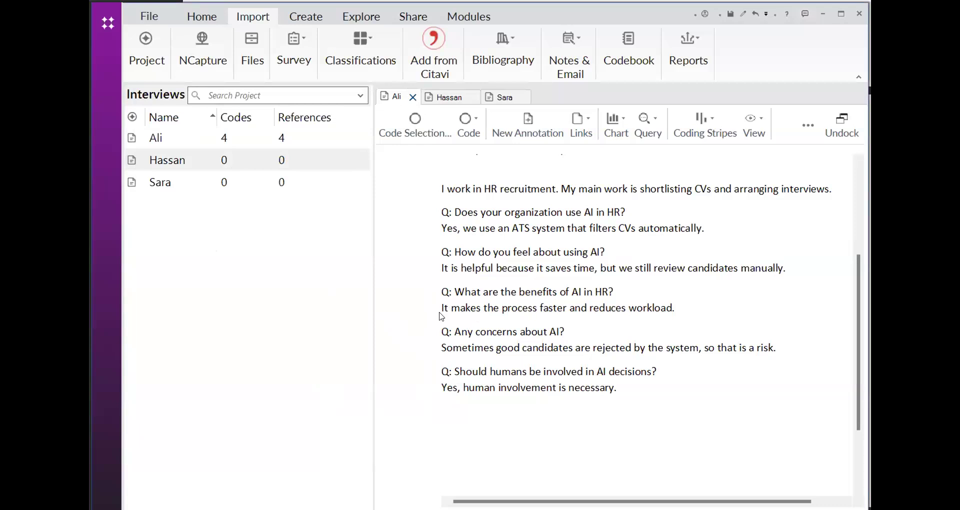
Code the answer "It makes the process faster and reduces workload." to the existing Benefits of AL code
left_click_drag(442, 309, 612, 325)
left_click(625, 347)
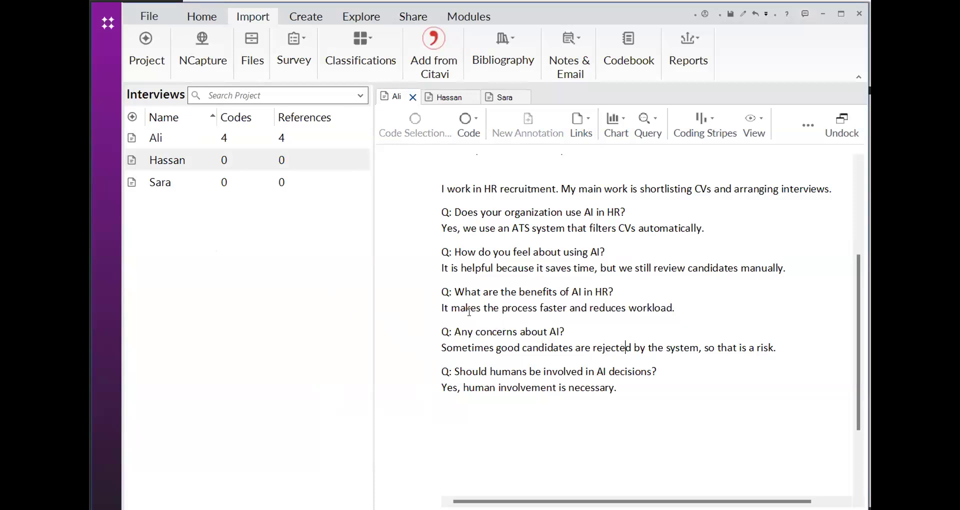
mouse_move(443, 307)
left_mouse_down()
mouse_move(463, 315)
mouse_move(440, 310)
left_mouse_up()
left_click_drag(685, 307, 440, 308)
right_click(440, 308)
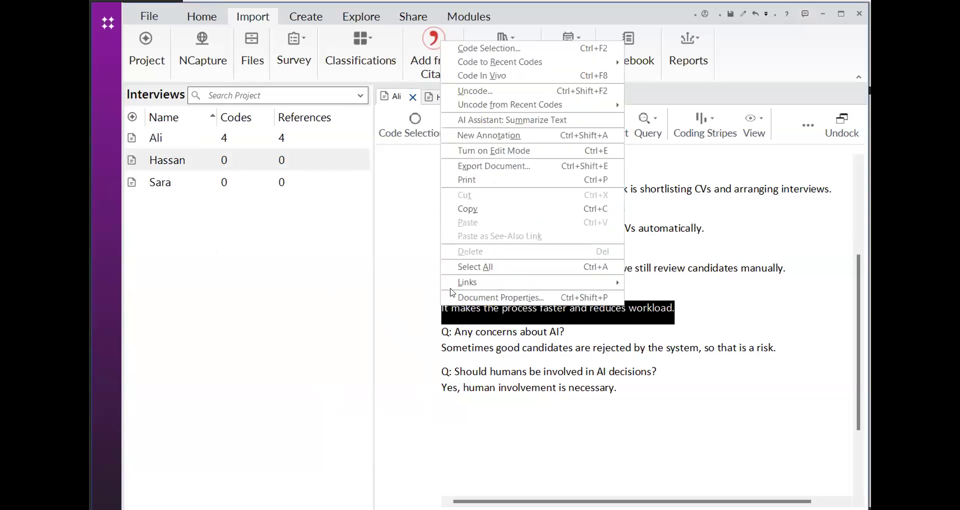
left_click(478, 49)
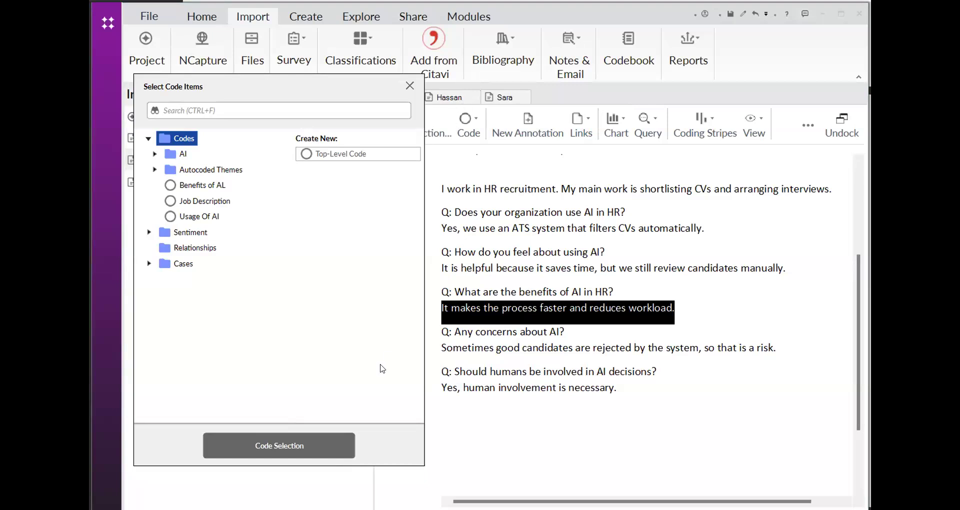
left_click(215, 186)
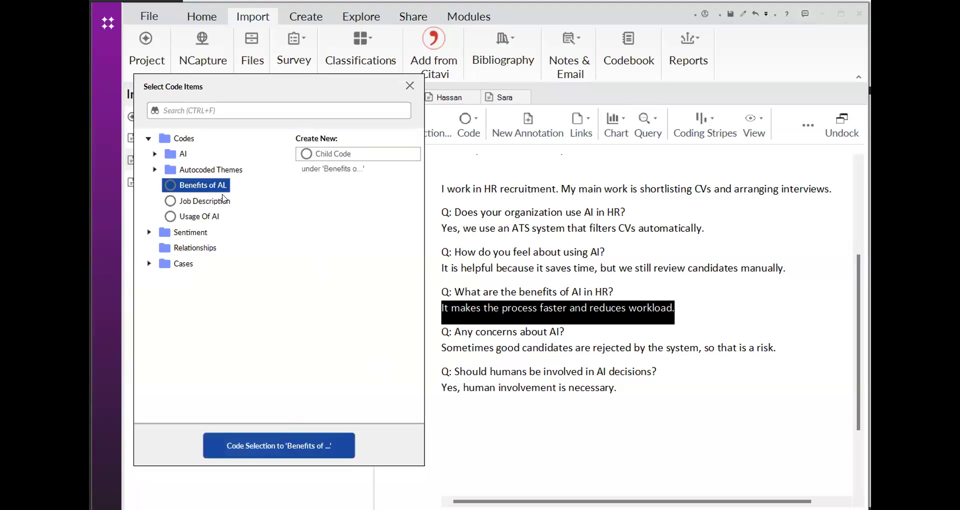
left_click(295, 453)
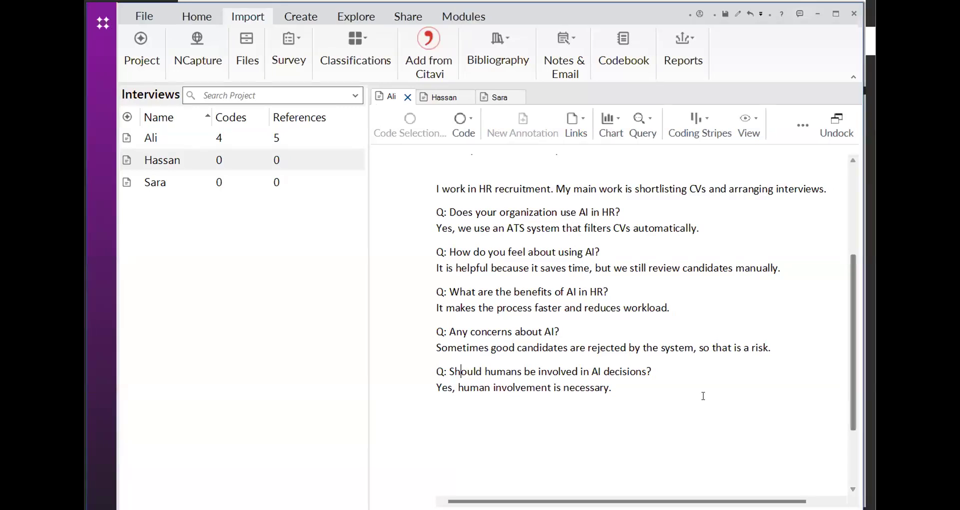
Code the answer "Sometimes good candidates are rejected by the system, so that is a risk." to a new top-level code named Limitation of AI
left_click(523, 345)
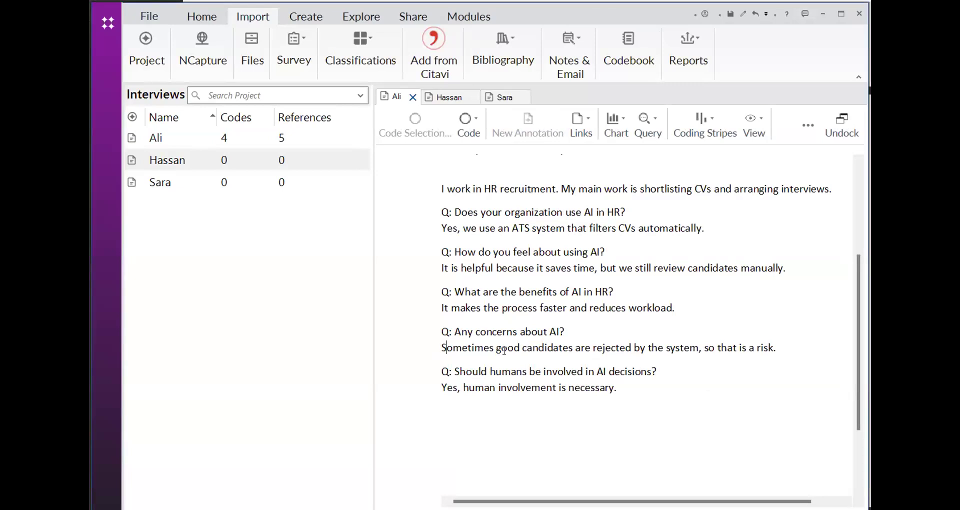
left_click_drag(444, 347, 479, 353)
left_click_drag(776, 350, 440, 350)
right_click(442, 349)
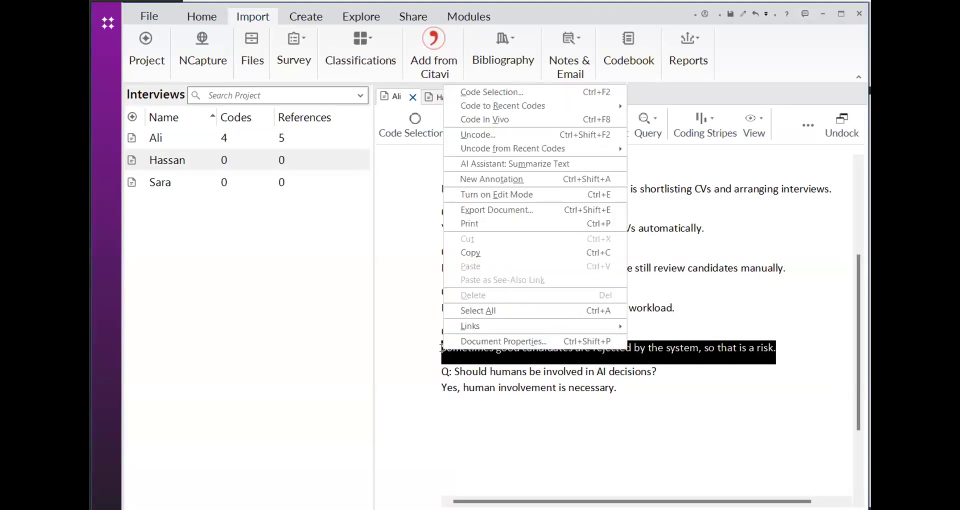
left_click(471, 92)
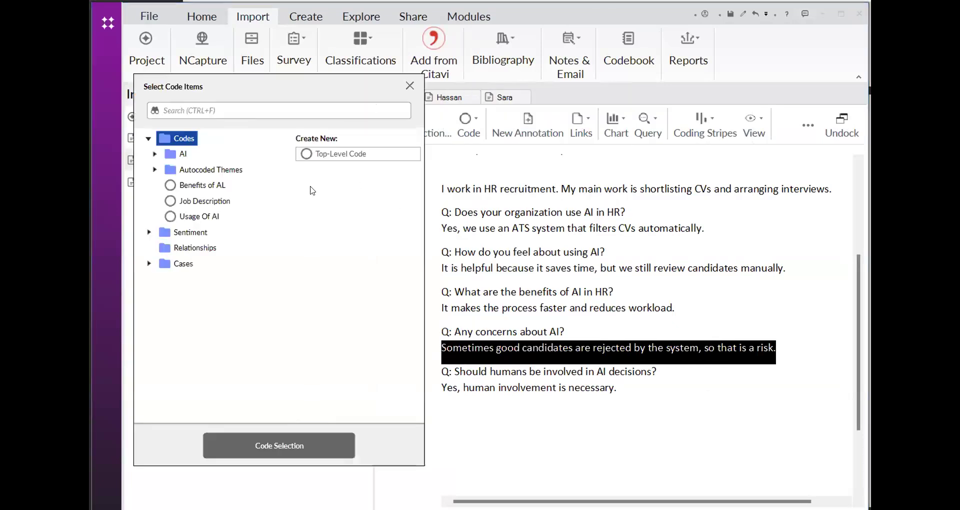
left_click(326, 154)
type("Lim")
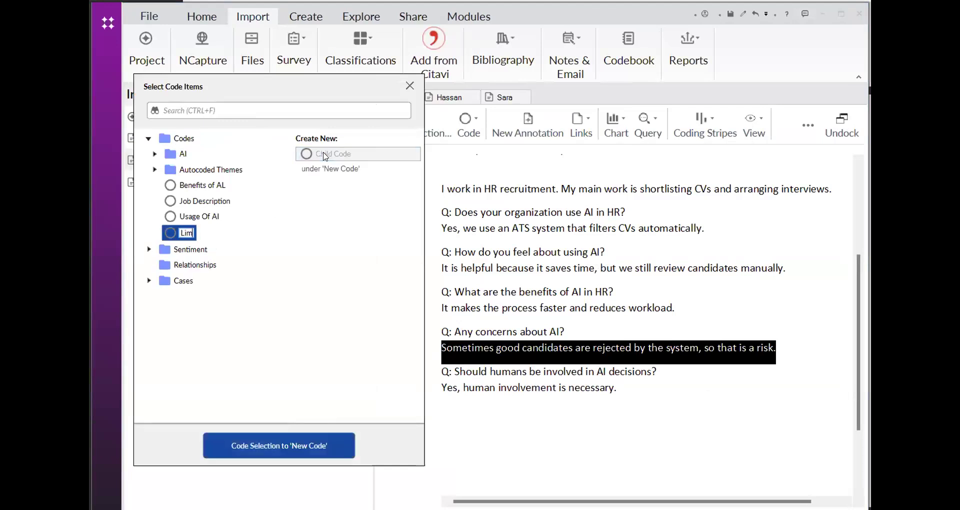
type("itation of AI")
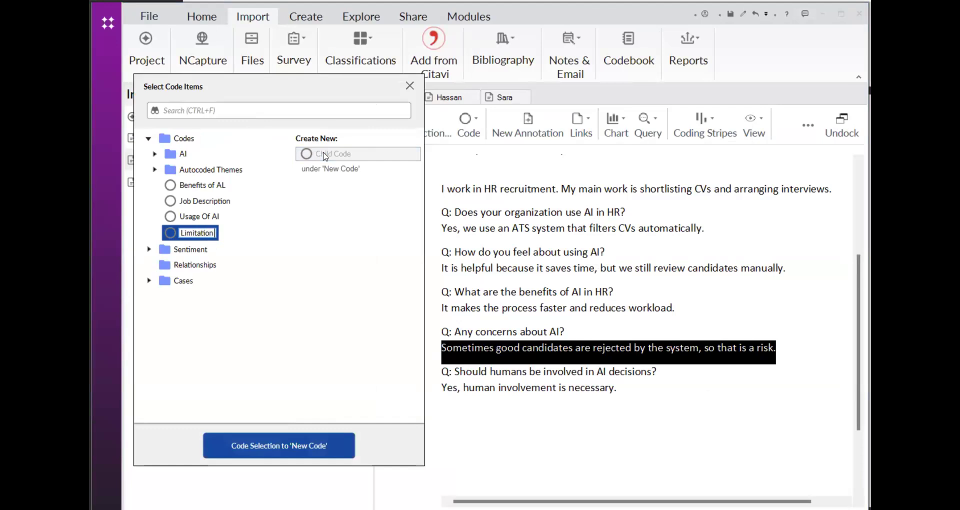
left_click(310, 453)
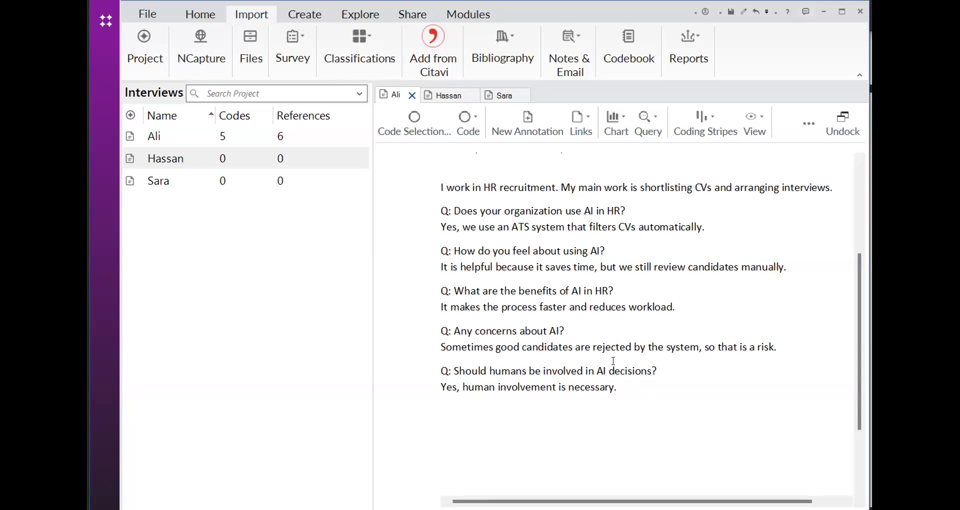
Code the answer text "human involvement is necessary." to a new top-level code named Human Oversight
left_click(624, 383)
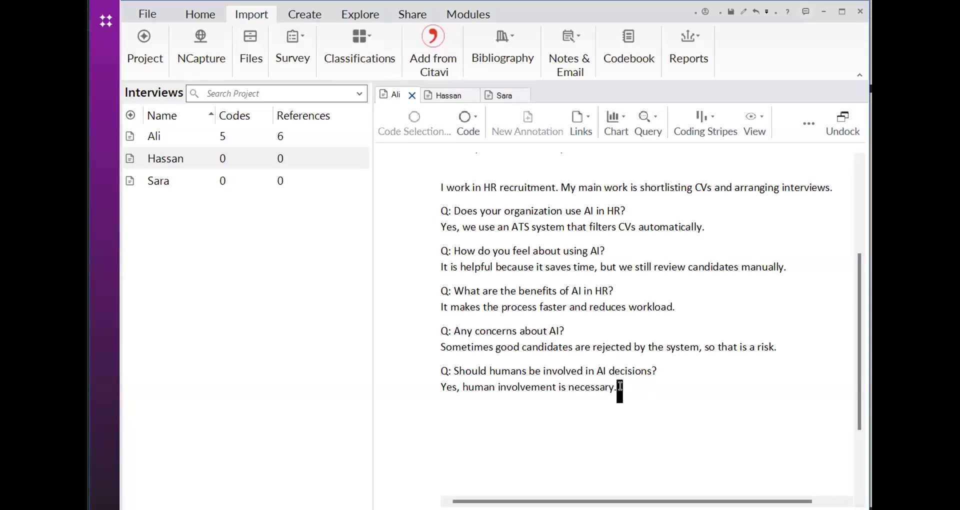
mouse_move(620, 390)
left_mouse_down()
mouse_move(443, 388)
mouse_move(583, 388)
left_mouse_up()
right_click(571, 386)
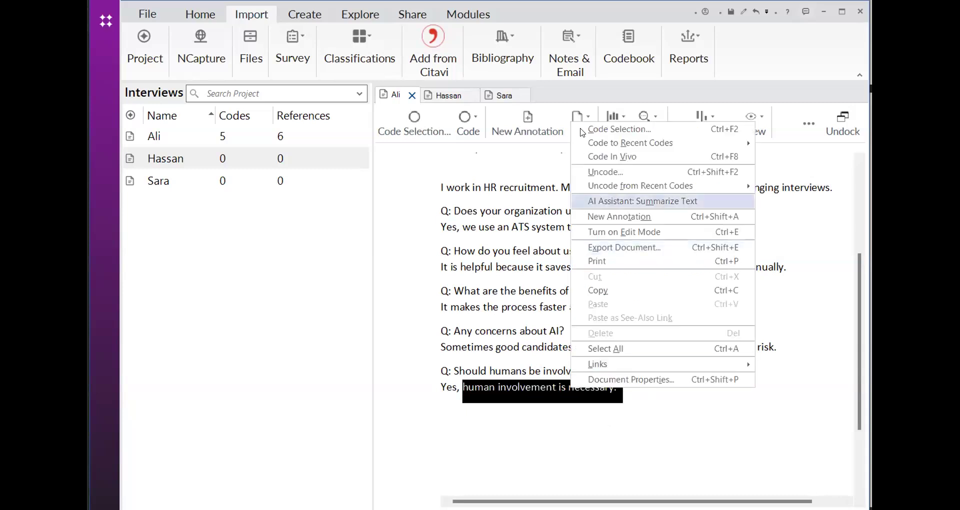
left_click(582, 131)
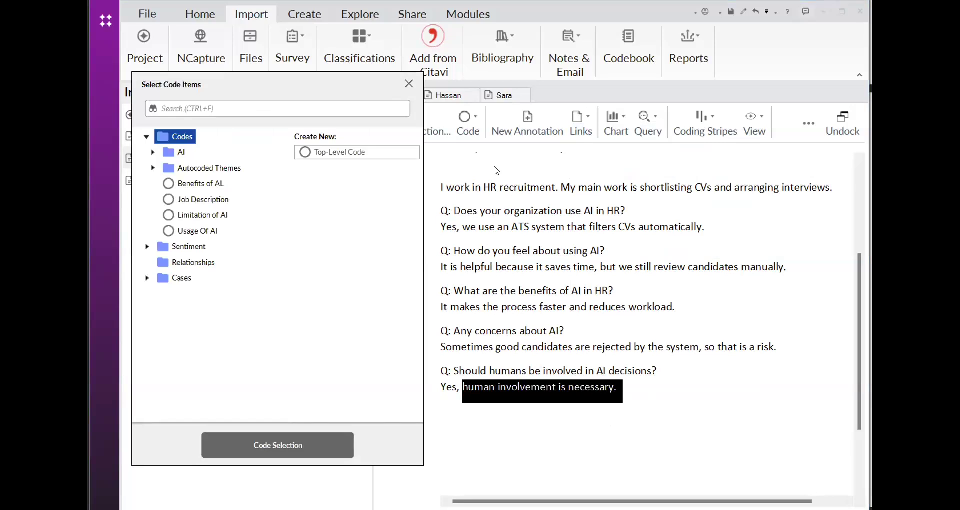
left_click(315, 156)
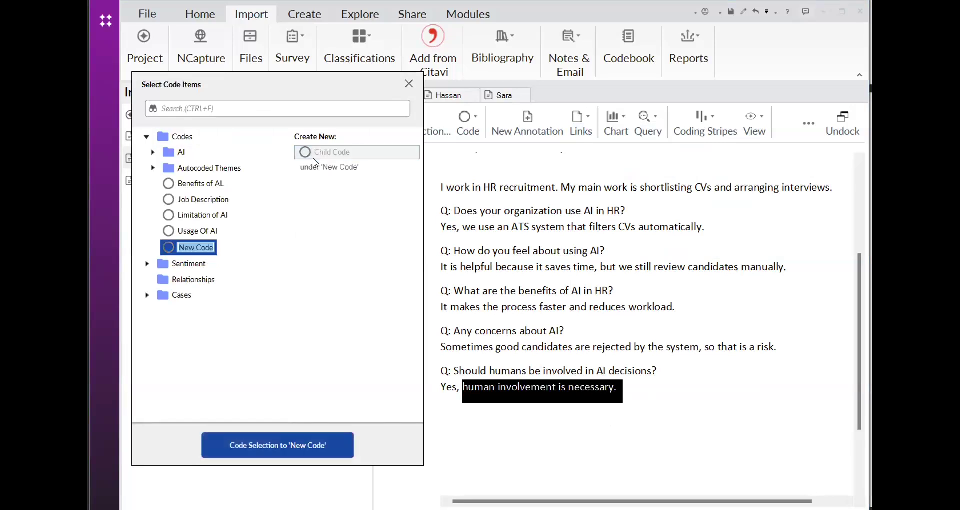
type("Human")
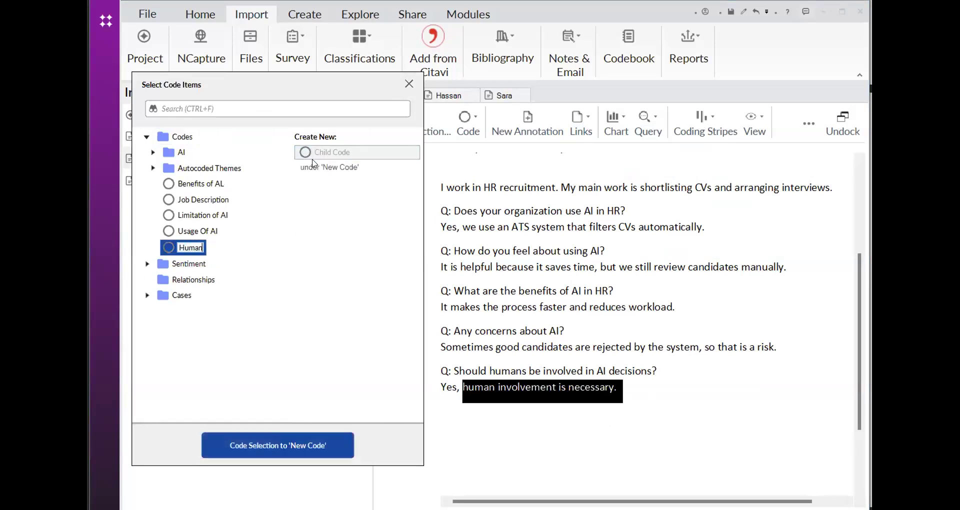
type(" Oversight")
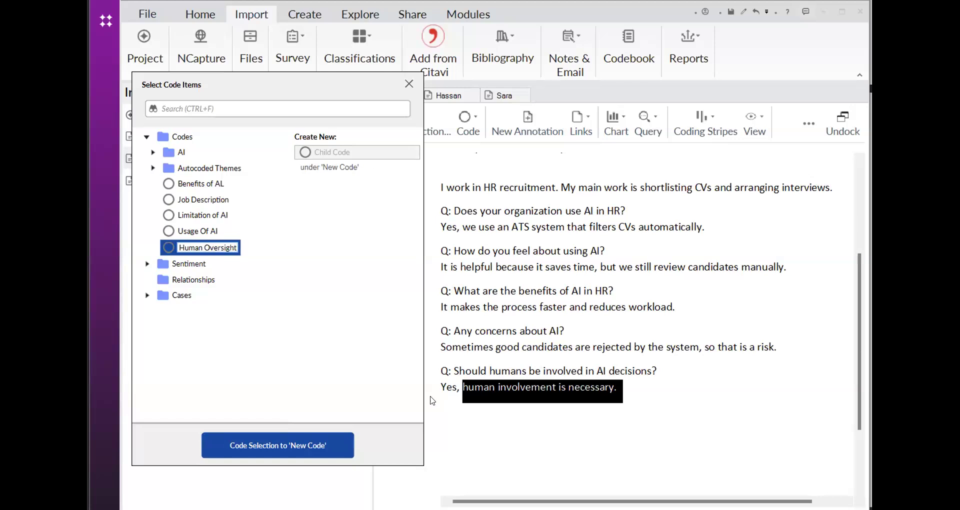
left_click(334, 454)
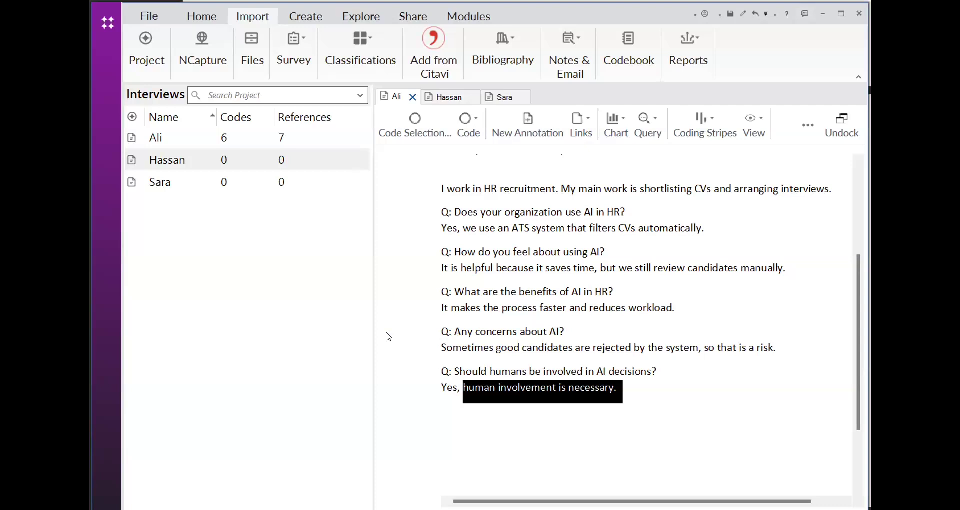
In the second interview, select the answer "I am a senior manager and involved in HR policy and final hiring decisions." and list recent codes for it
left_click(429, 305)
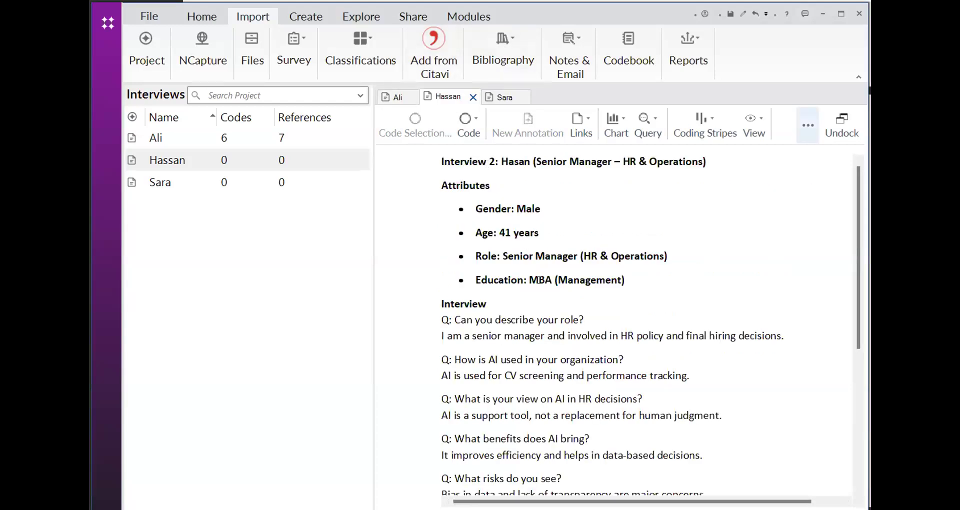
scroll(539, 279, "down", 1)
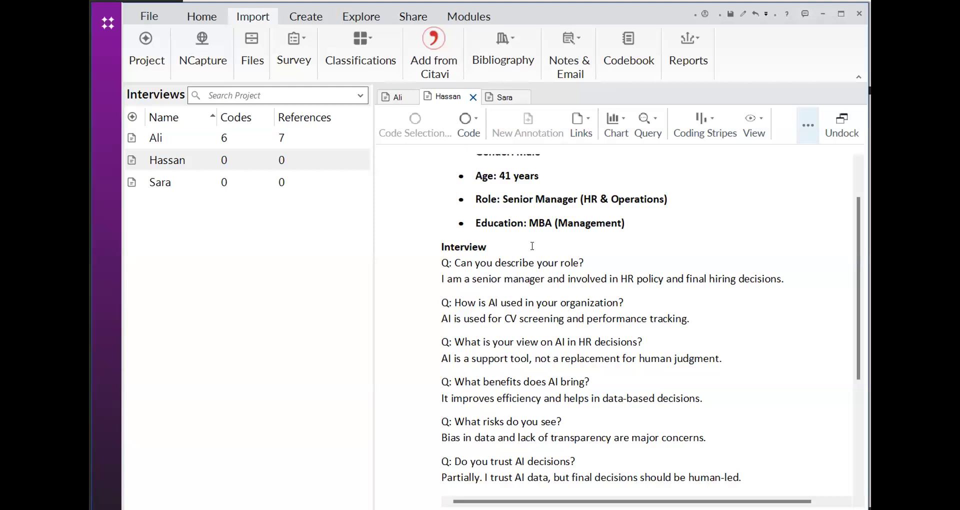
scroll(533, 252, "down", 1)
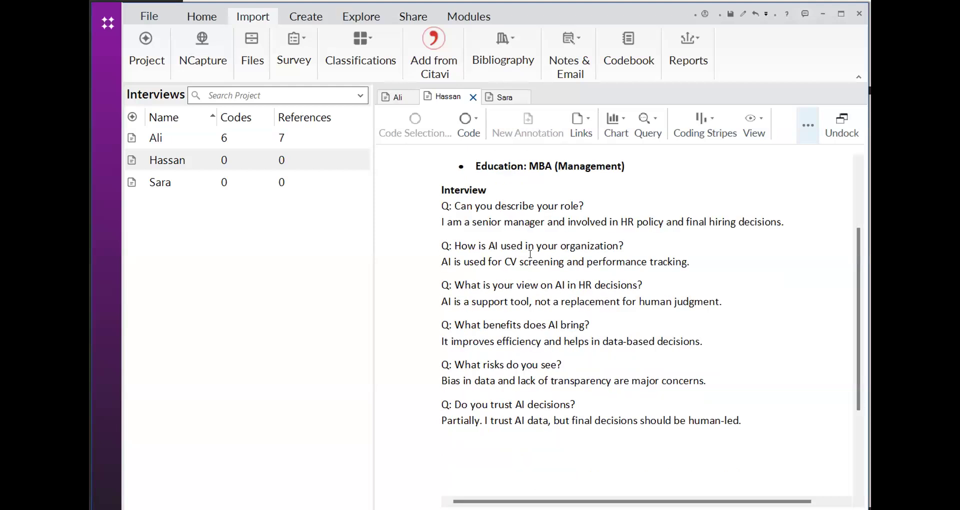
scroll(623, 188, "up", 2)
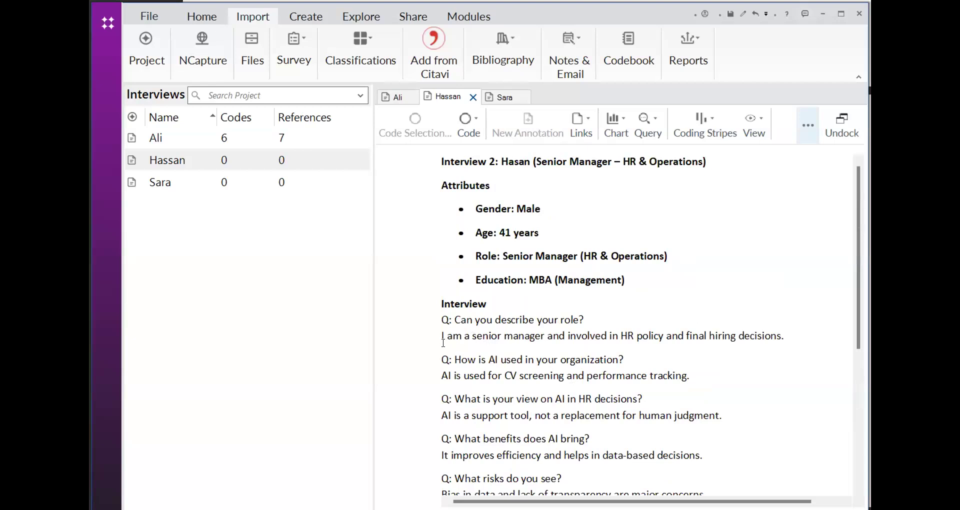
left_click_drag(442, 336, 746, 359)
left_click_drag(799, 343, 796, 340)
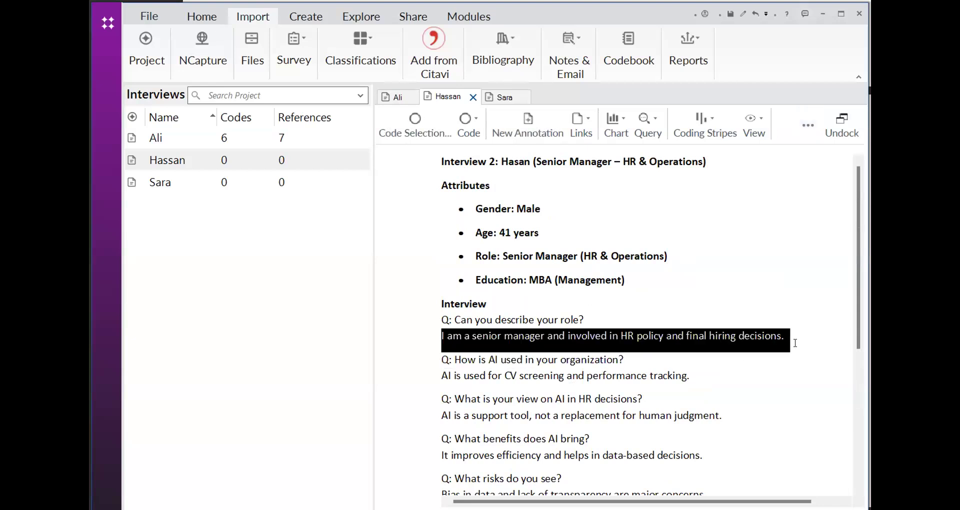
right_click(721, 339)
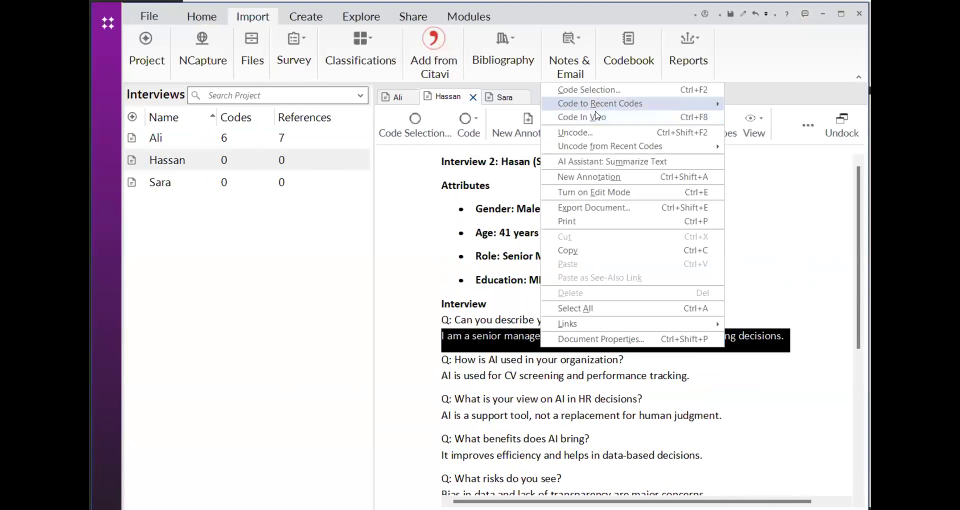
mouse_move(594, 106)
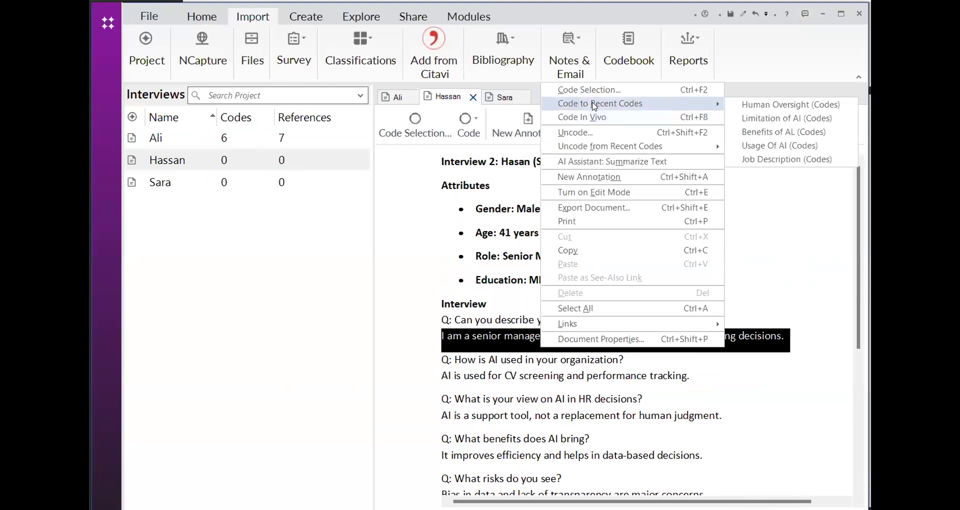
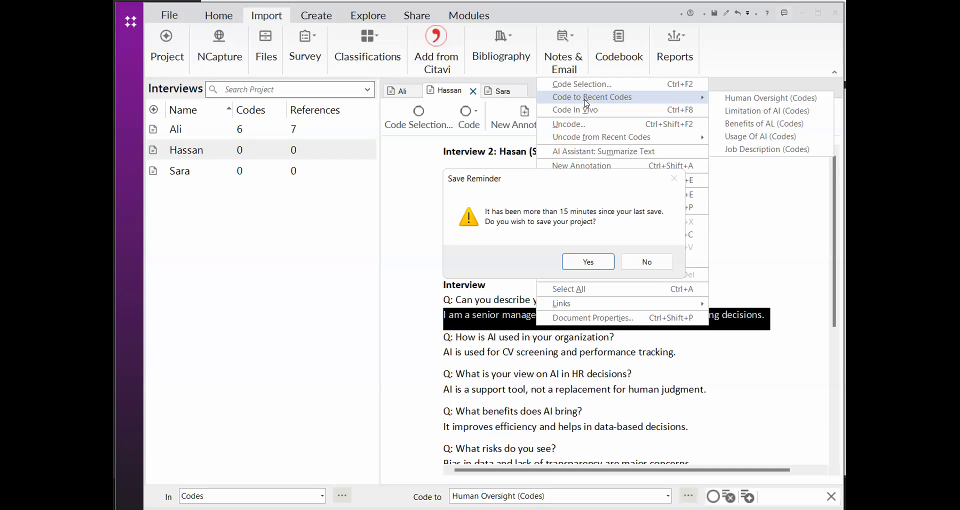
Save the project, and code the answer "I am a senior manager and involved in HR policy and final hiring decisions" to the Job Description code
left_click(589, 263)
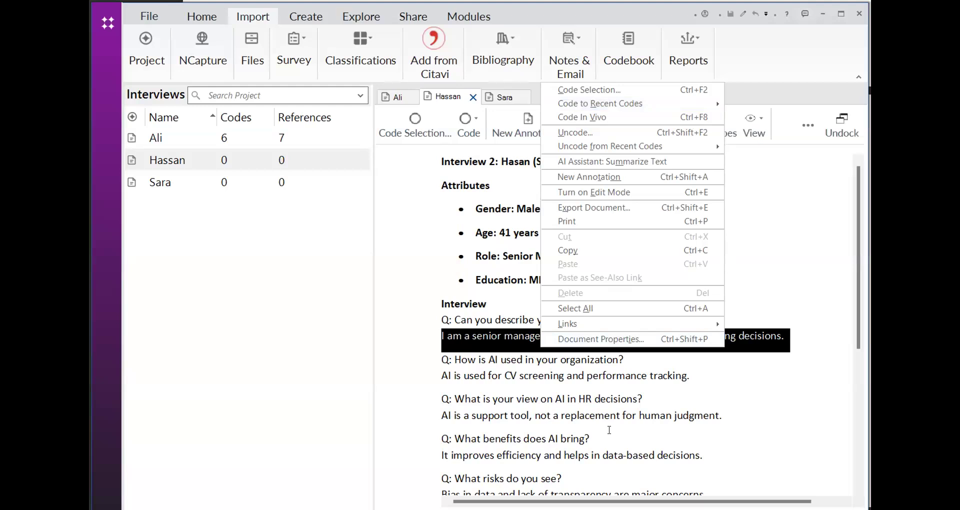
left_click(593, 439)
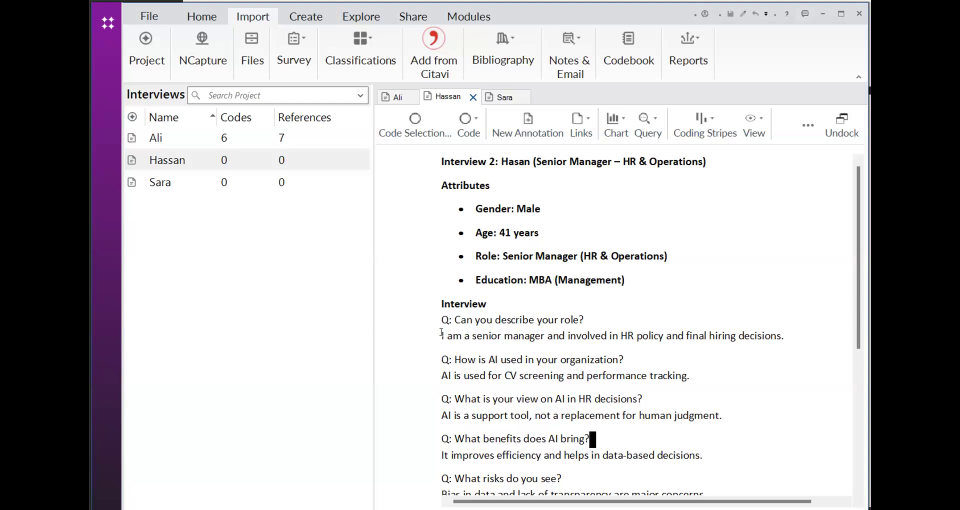
left_click_drag(441, 332, 773, 342)
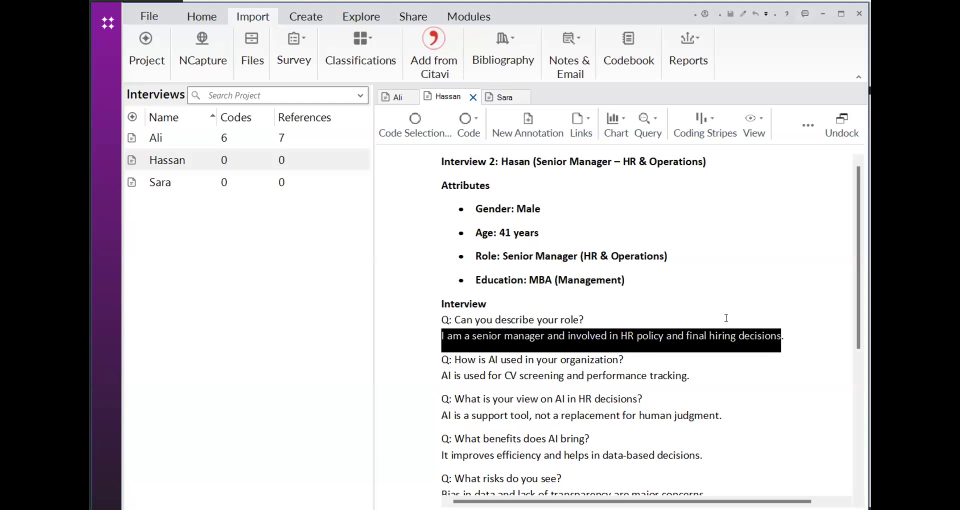
right_click(586, 343)
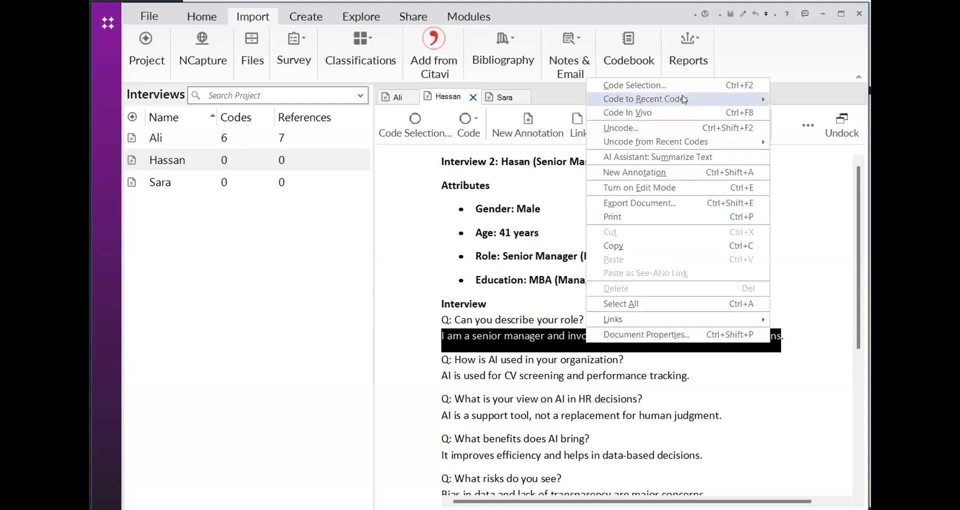
mouse_move(642, 100)
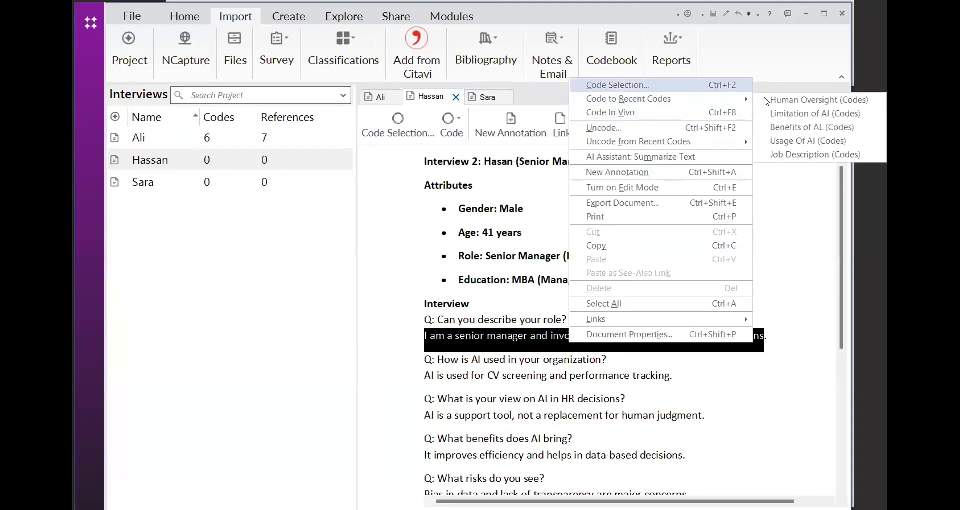
left_click(764, 155)
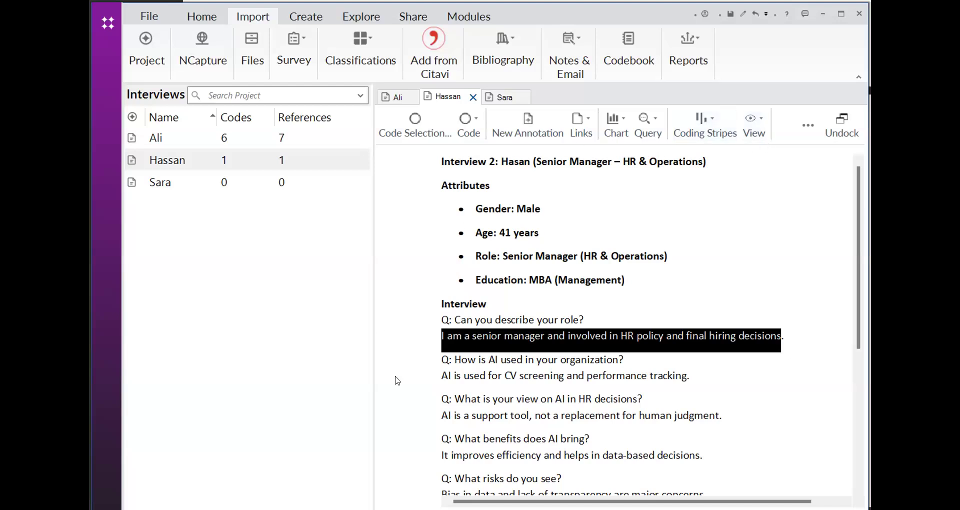
Code the answer "AI is used for CV screening and performance tracking" to the existing Usage Of AI code
left_click(416, 388)
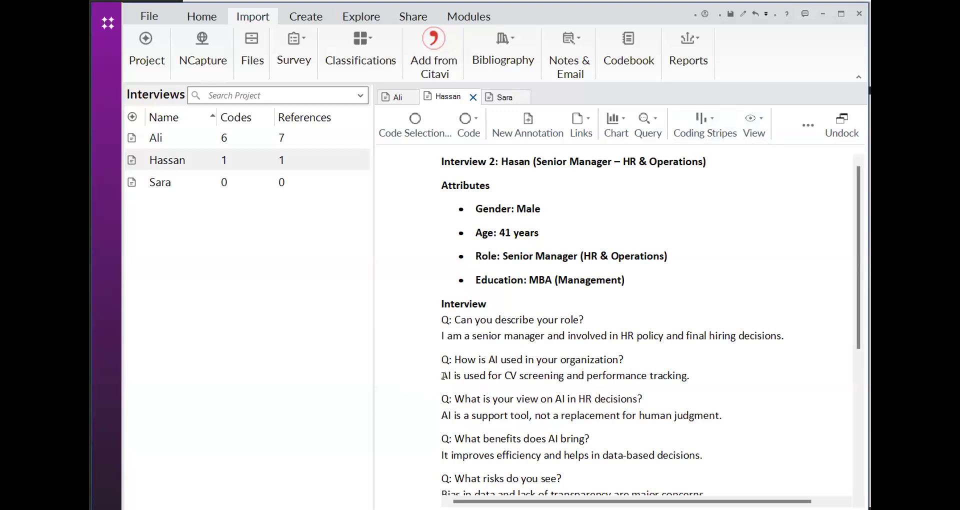
left_click(442, 375)
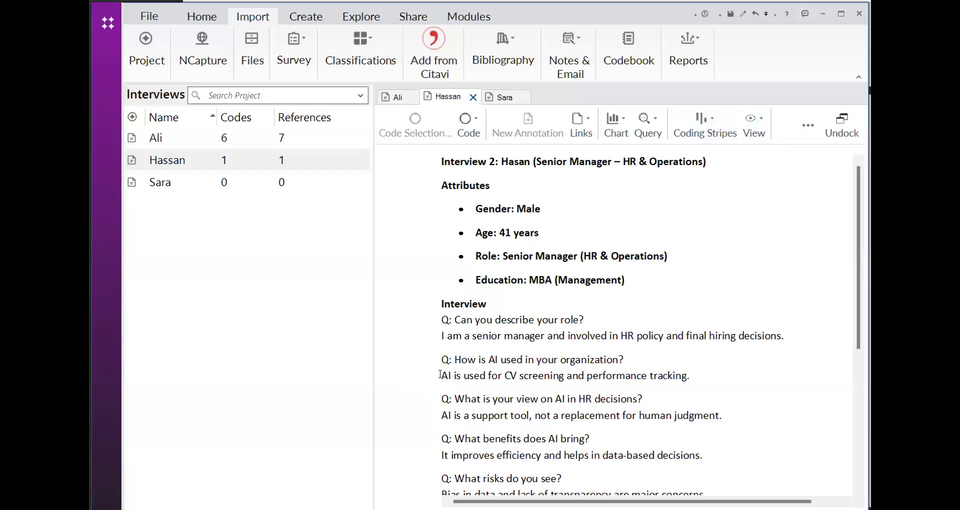
left_click_drag(478, 376, 688, 375)
left_click(689, 375)
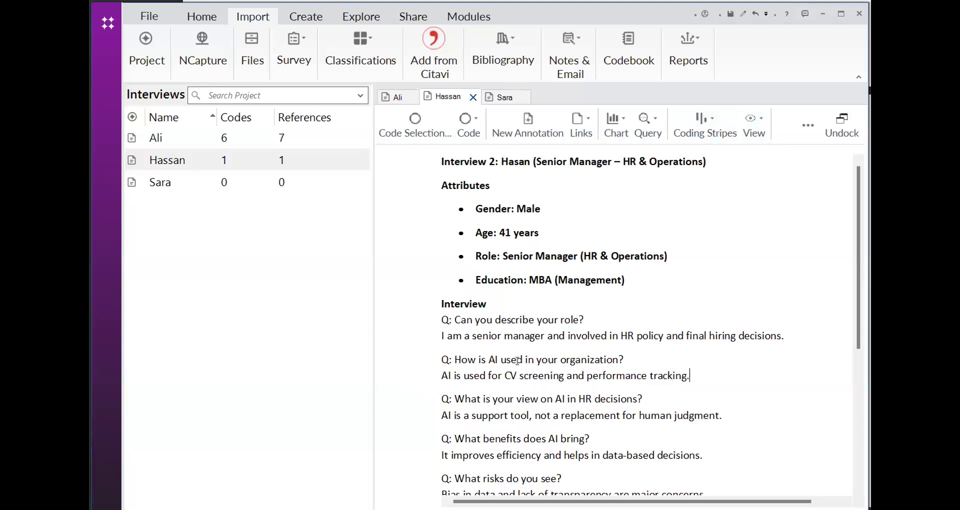
mouse_move(443, 375)
left_mouse_down()
mouse_move(676, 387)
mouse_move(683, 375)
left_mouse_up()
left_click(684, 375)
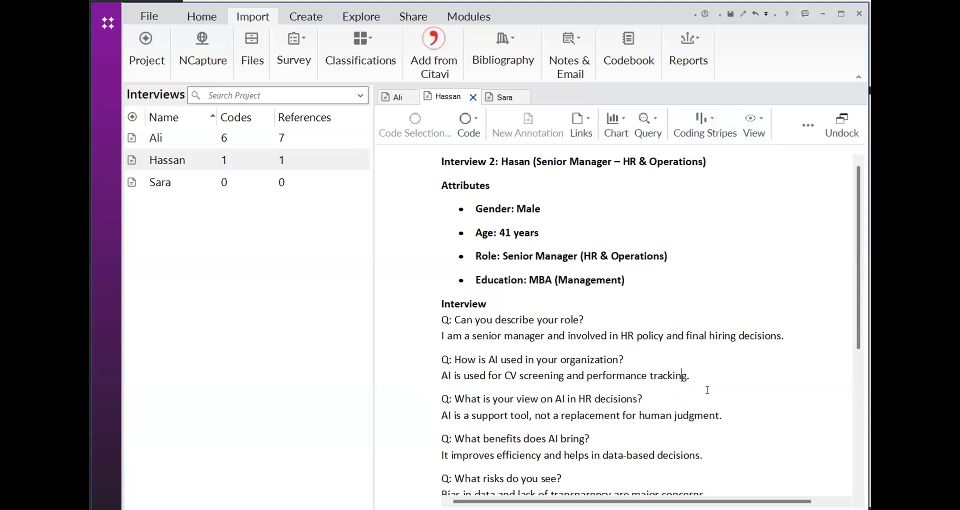
double_click(694, 380)
double_click(692, 380)
double_click(692, 379)
left_click(691, 379)
double_click(691, 379)
left_click(442, 373)
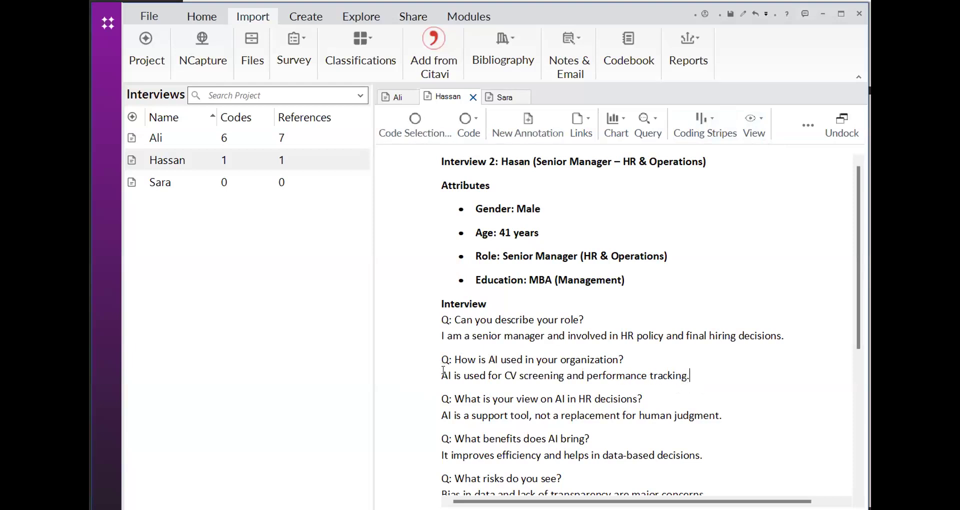
left_click_drag(442, 375, 686, 376)
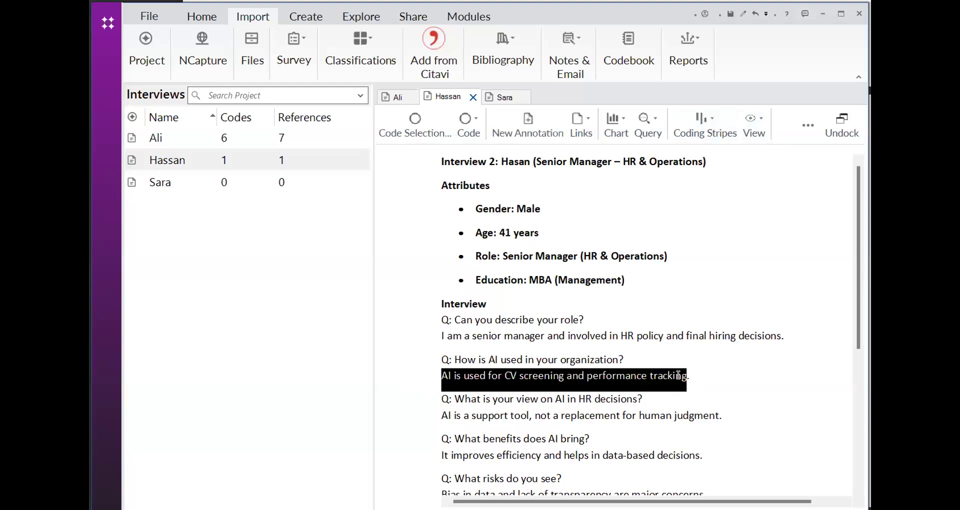
right_click(660, 379)
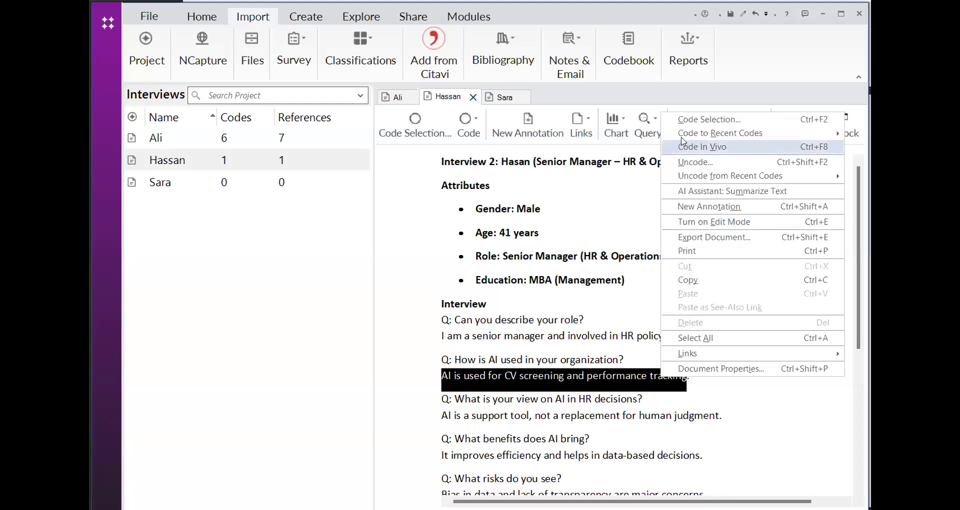
mouse_move(791, 133)
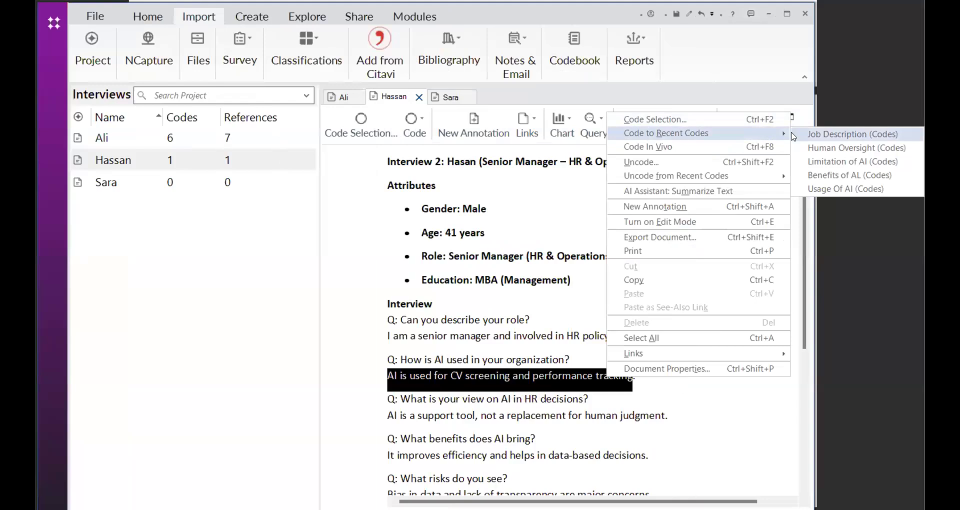
left_click(812, 189)
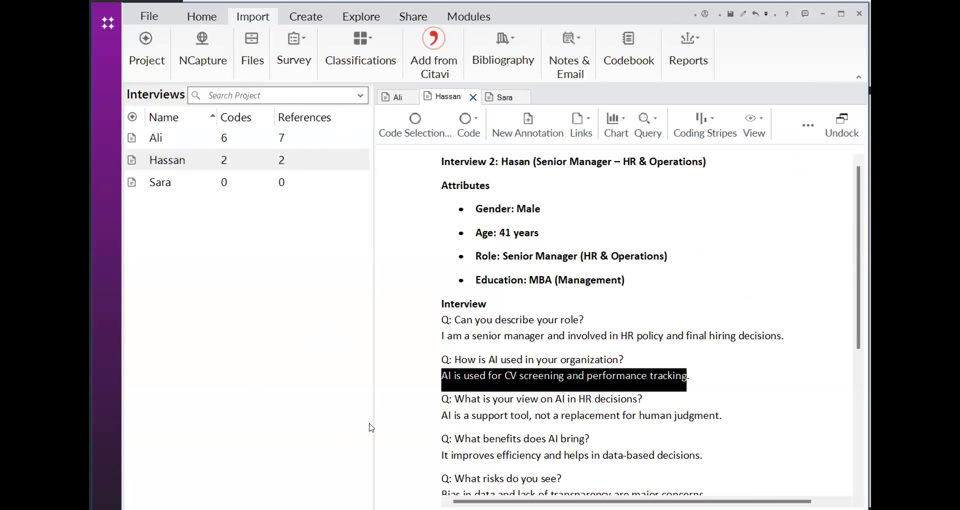
Code the answer "AI is a support tool, not a replacement for human judgment." to the existing Human Oversight code
scroll(440, 390, "down", 4)
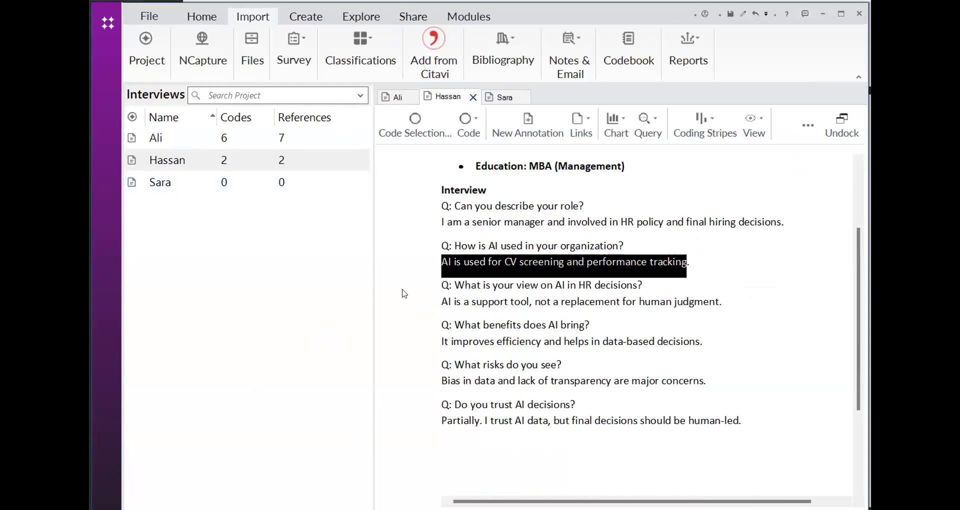
left_click(619, 298)
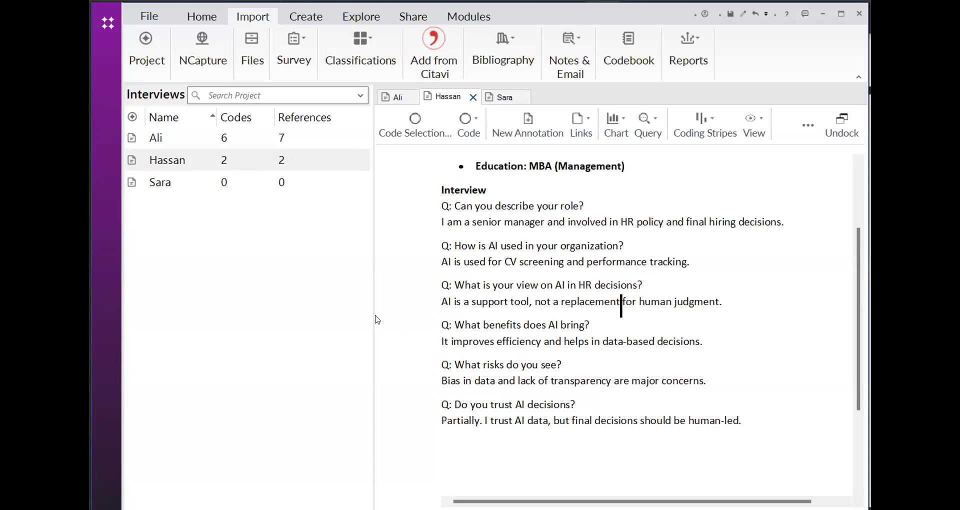
left_click(445, 301)
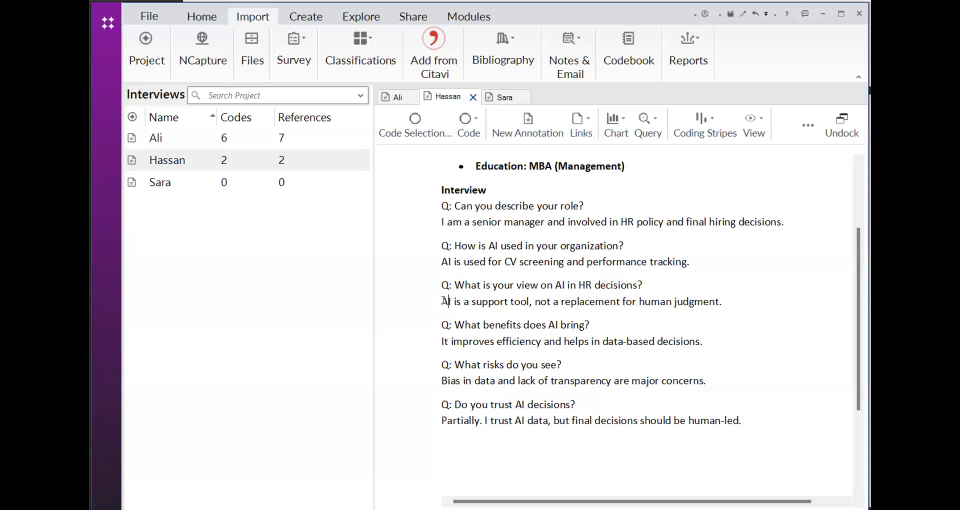
left_click_drag(443, 301, 658, 307)
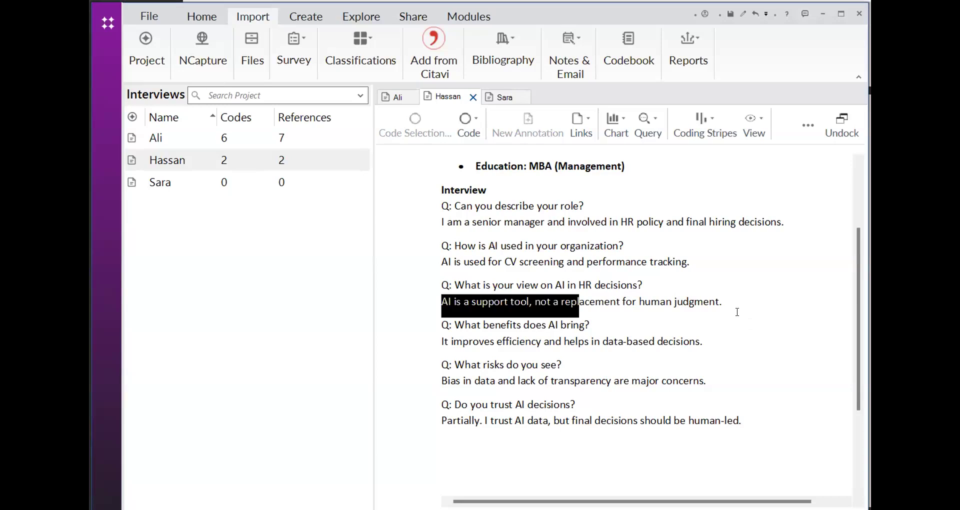
left_click_drag(737, 312, 734, 310)
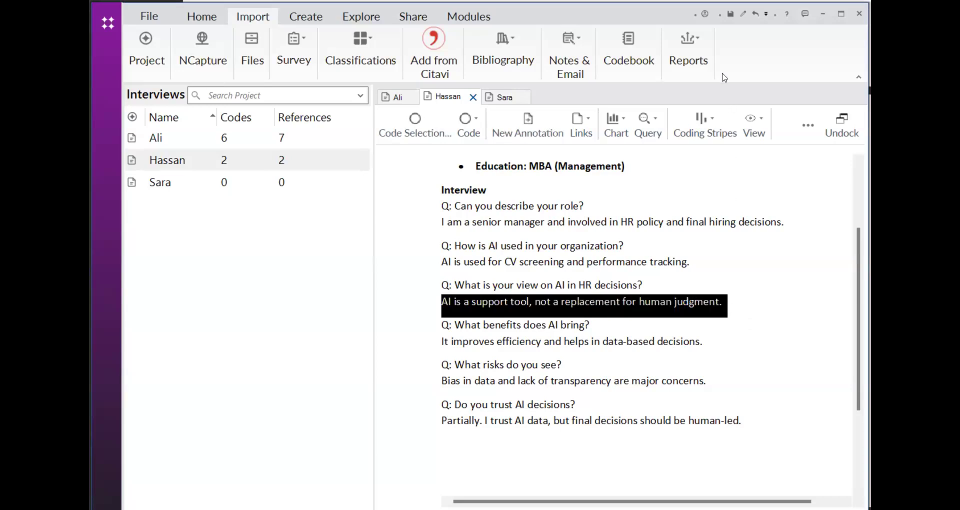
right_click(689, 303)
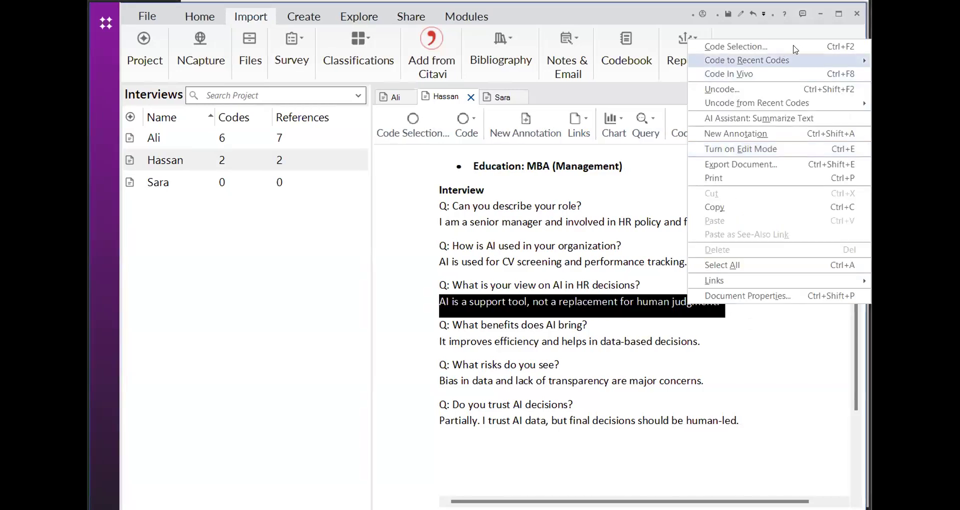
mouse_move(719, 60)
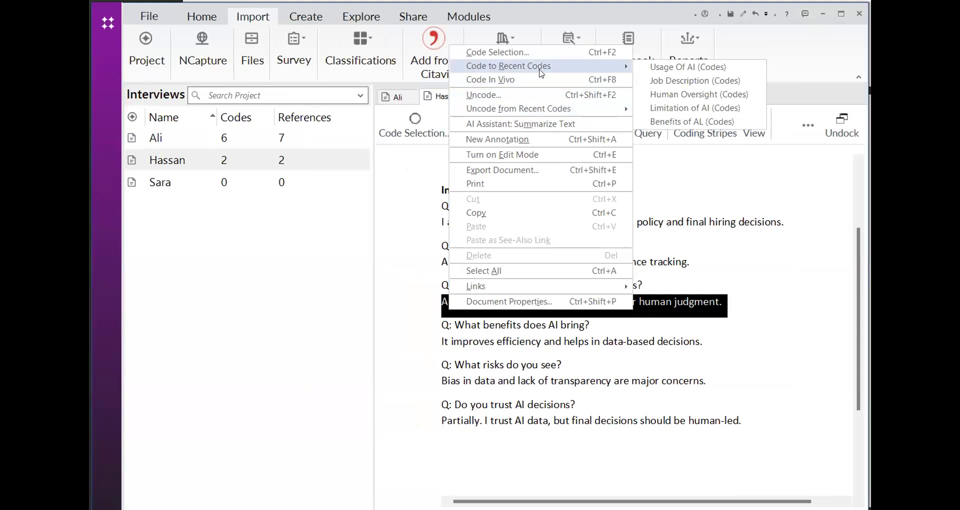
left_click(652, 94)
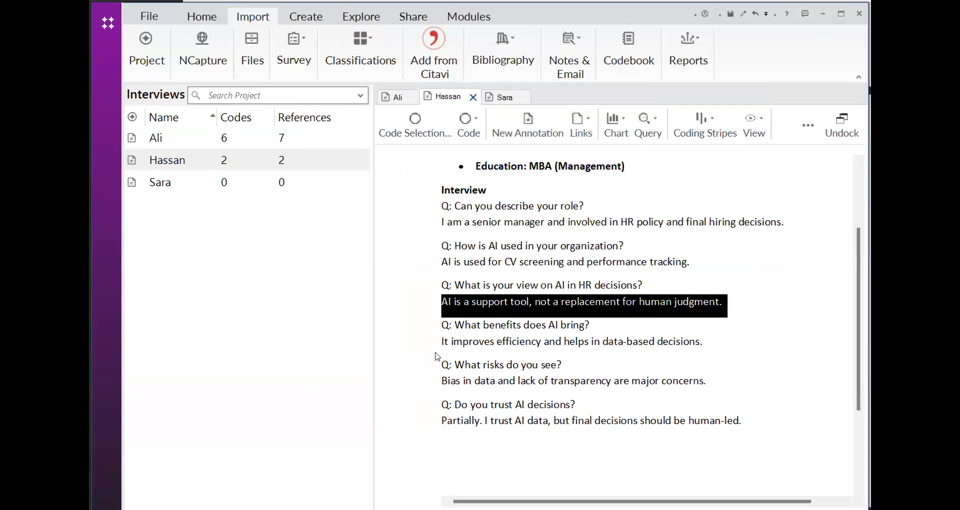
Code the answer "It improves efficiency and helps in data-based decisions." to the existing Benefits of AL code
left_click(447, 342)
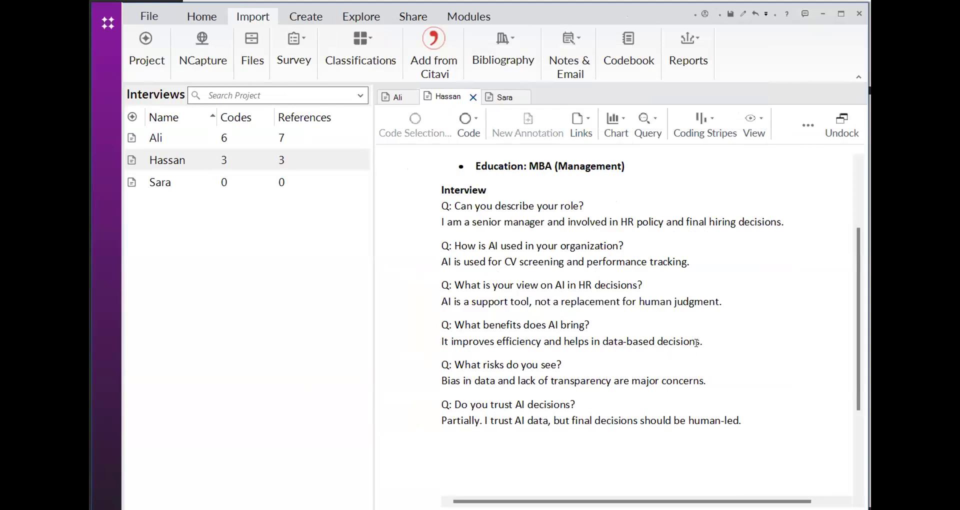
left_click_drag(702, 342, 442, 341)
right_click(454, 340)
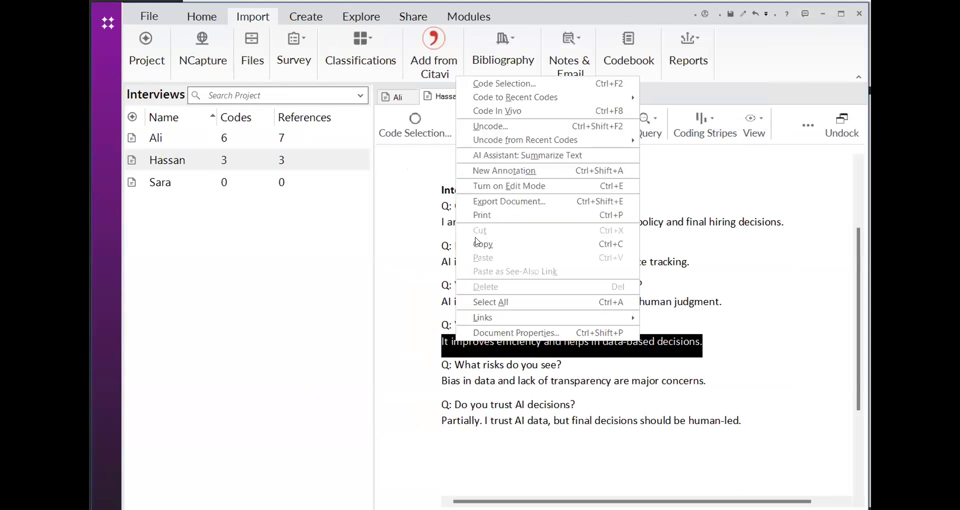
mouse_move(513, 99)
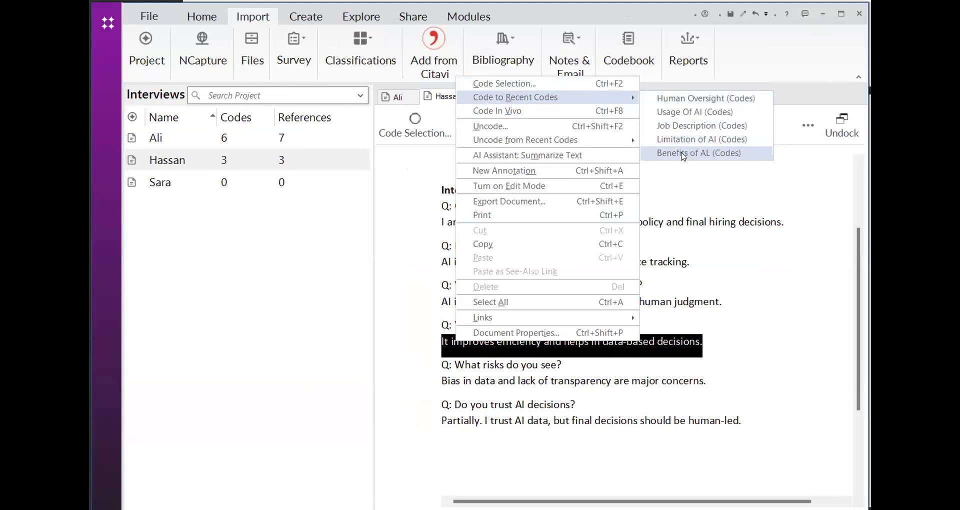
left_click(658, 192)
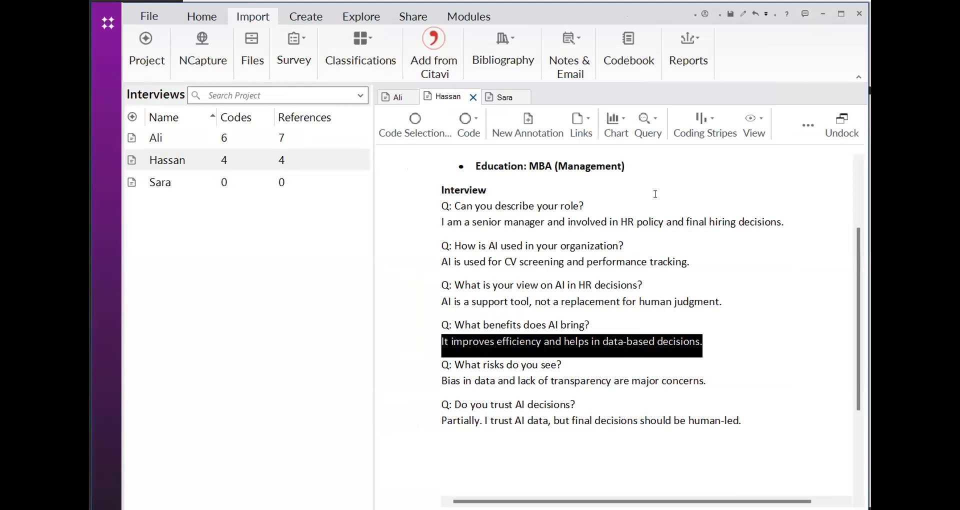
Code the answer "Bias in data and lack of transparency are major concerns." to the existing Limitation of AI code
left_click(570, 379)
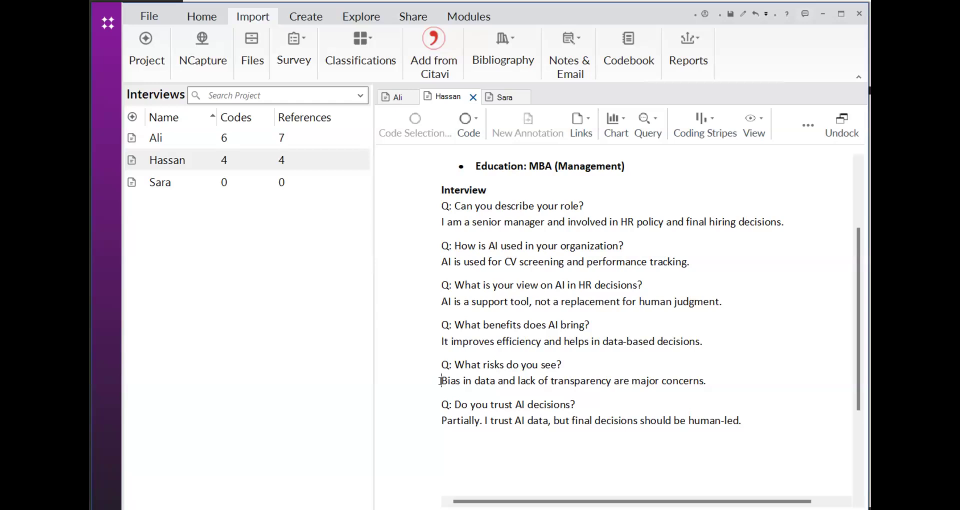
left_click_drag(447, 381, 468, 383)
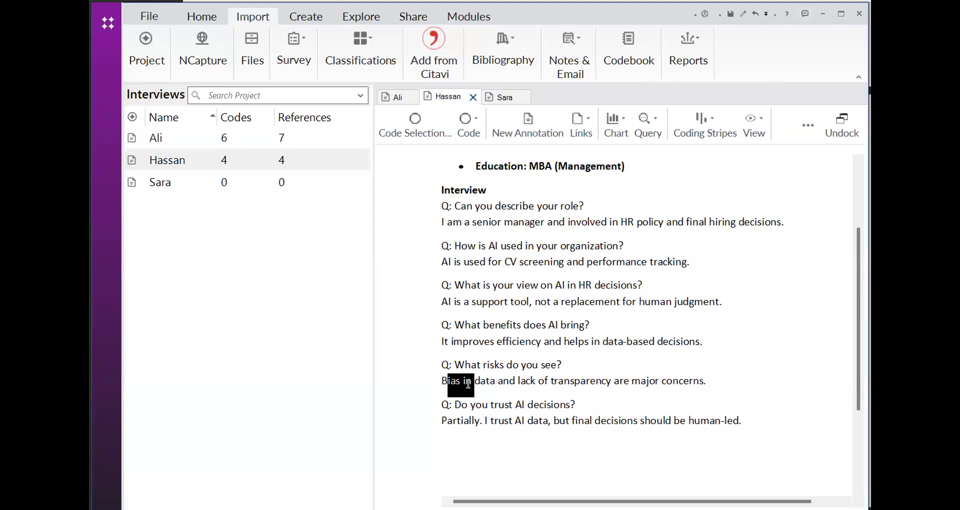
left_click_drag(469, 384, 439, 380)
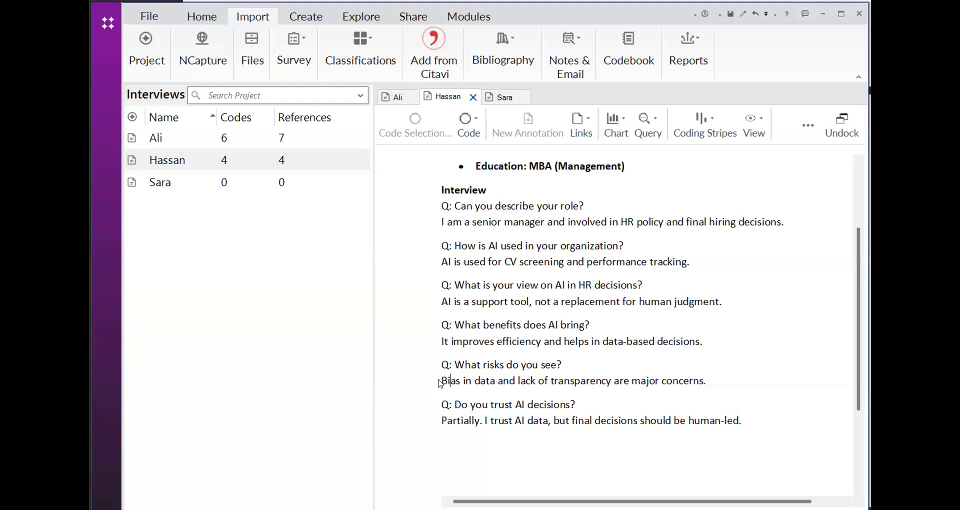
left_click_drag(697, 373, 436, 374)
left_click(716, 383)
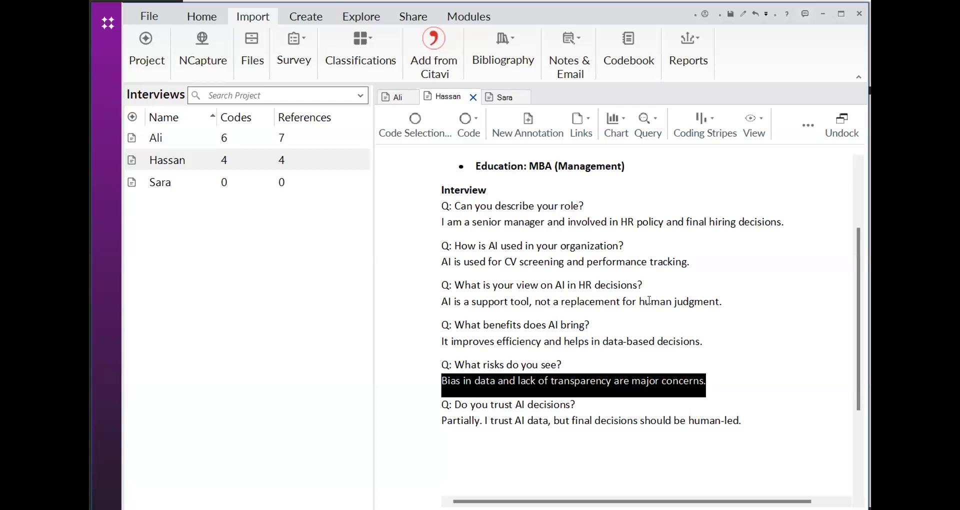
right_click(616, 378)
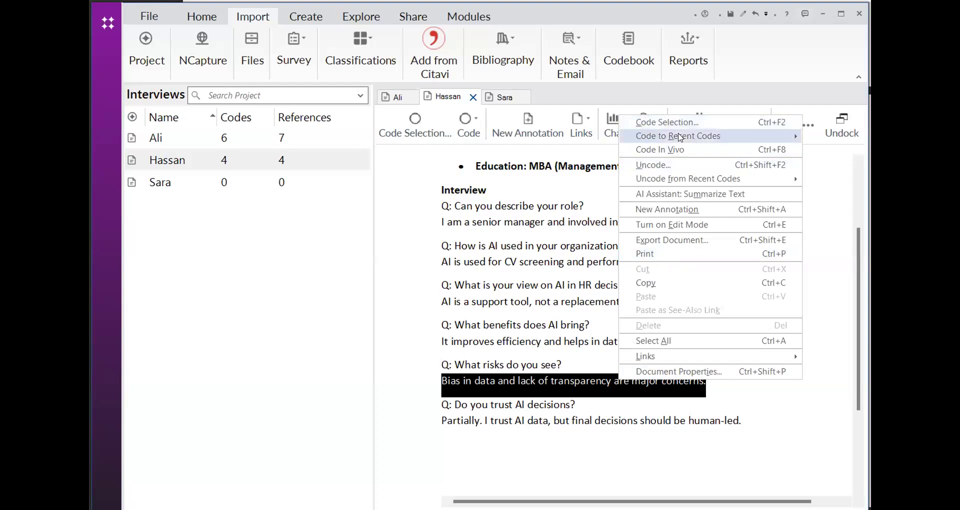
mouse_move(680, 136)
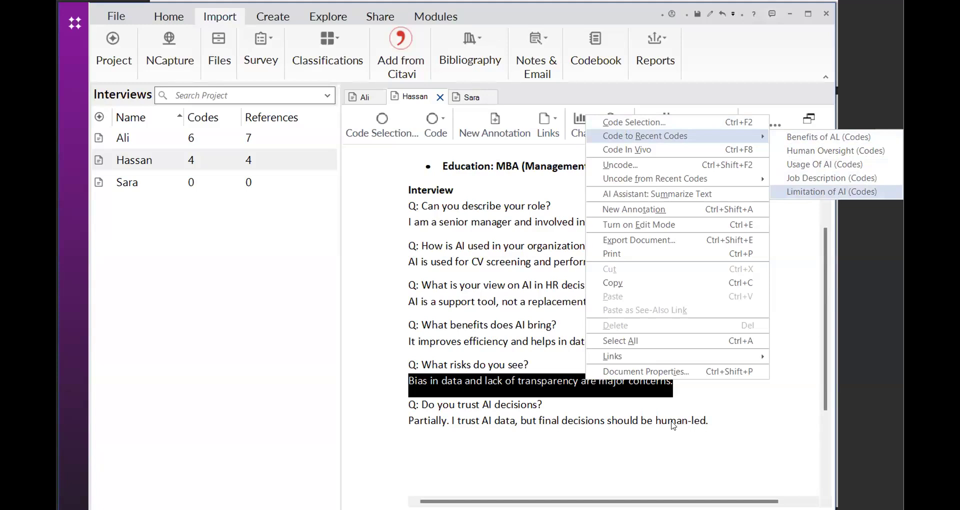
left_click(832, 191)
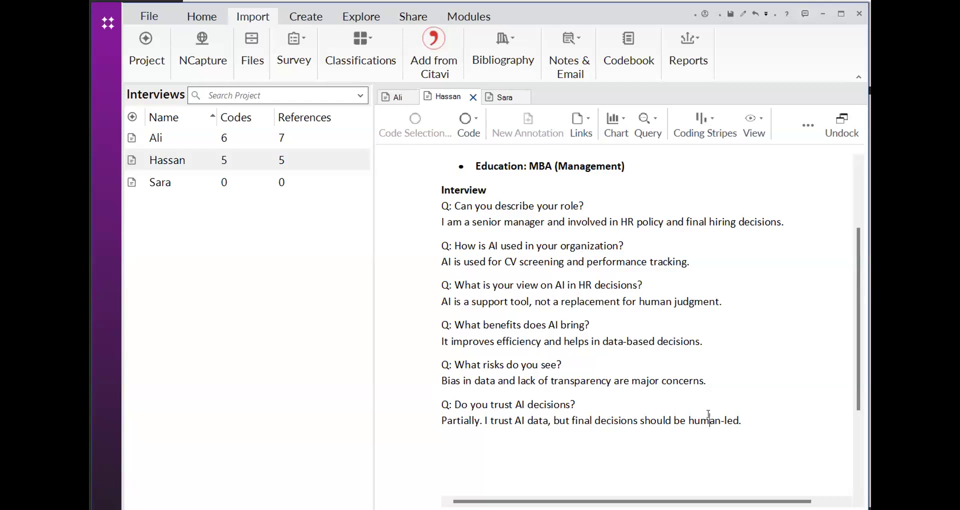
Code the answer "Partially. I trust AI data, but final decisions should be human-led." to the existing Human Oversight code
left_click(440, 424)
left_click_drag(441, 421, 647, 418)
left_click_drag(782, 411, 713, 420)
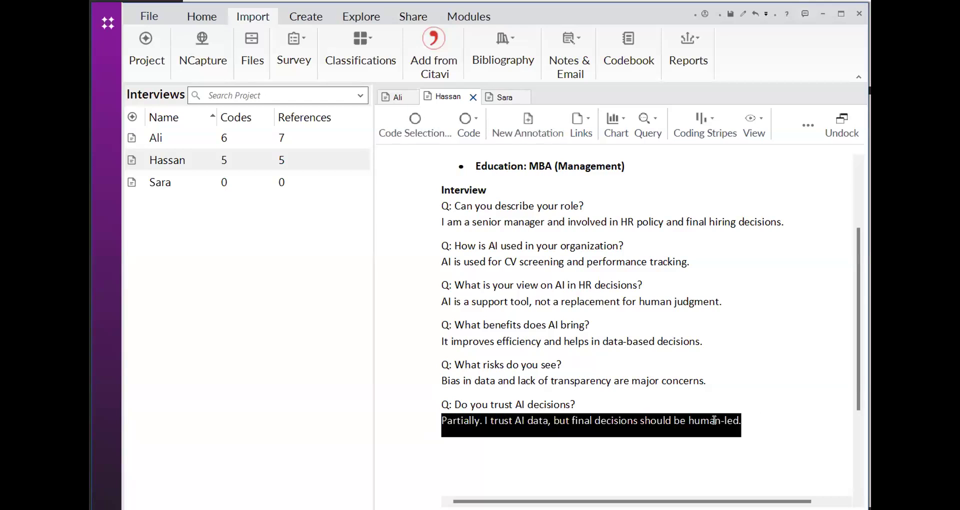
right_click(725, 188)
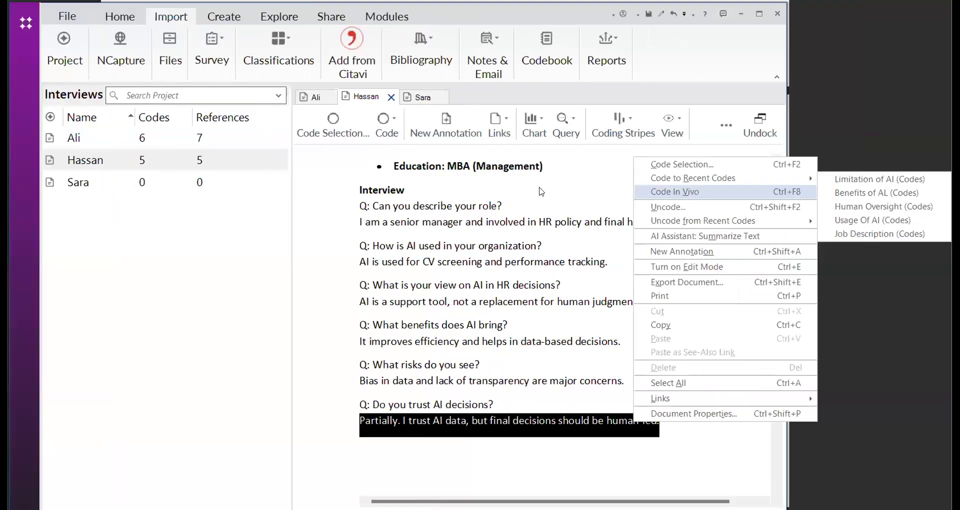
right_click(608, 188)
mouse_move(722, 191)
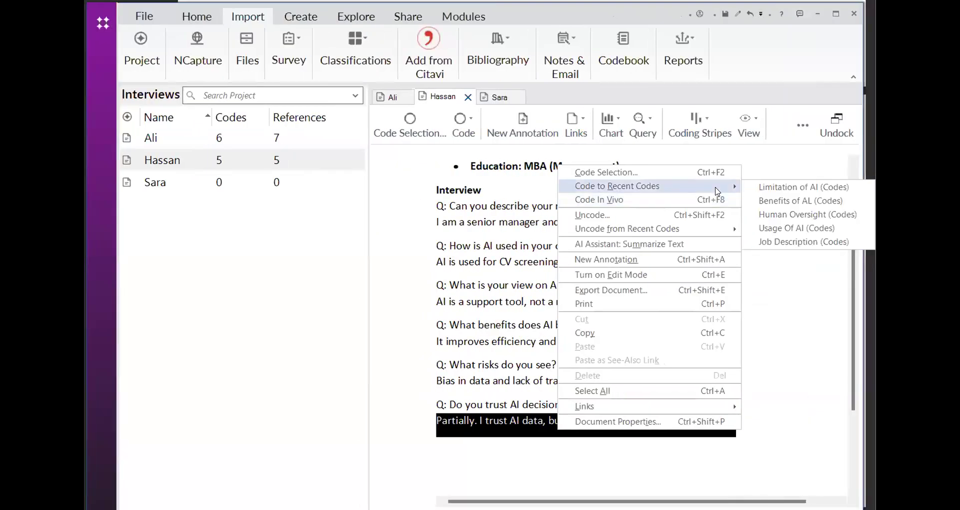
left_click(757, 214)
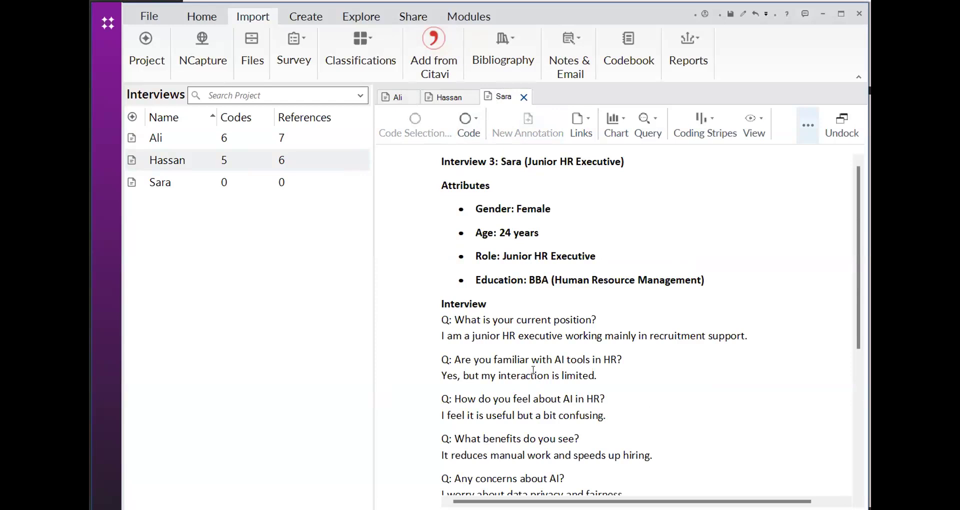
In Interview 3, code the answer "I am a junior HR executive working mainly in recruitment support." to the existing Job Description code
scroll(533, 370, "down", 2)
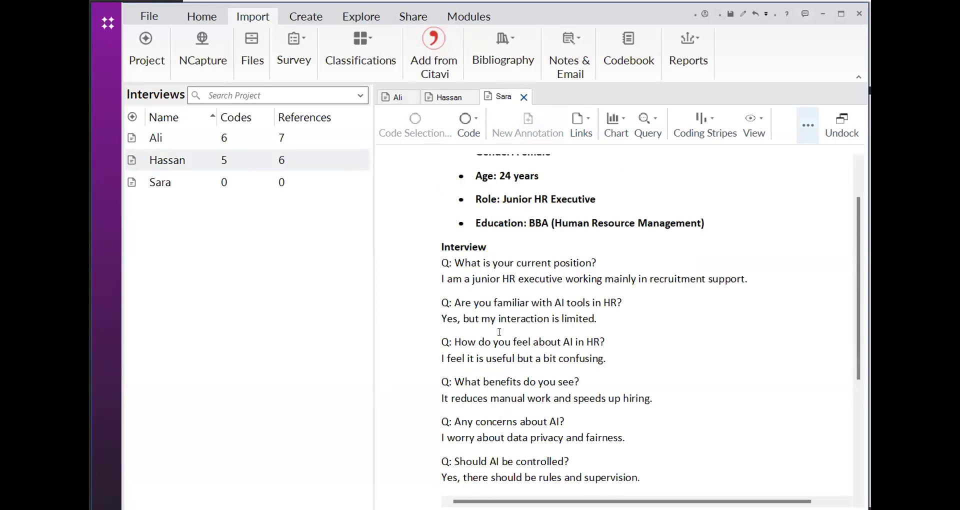
left_click_drag(745, 279, 442, 277)
right_click(444, 279)
mouse_move(503, 40)
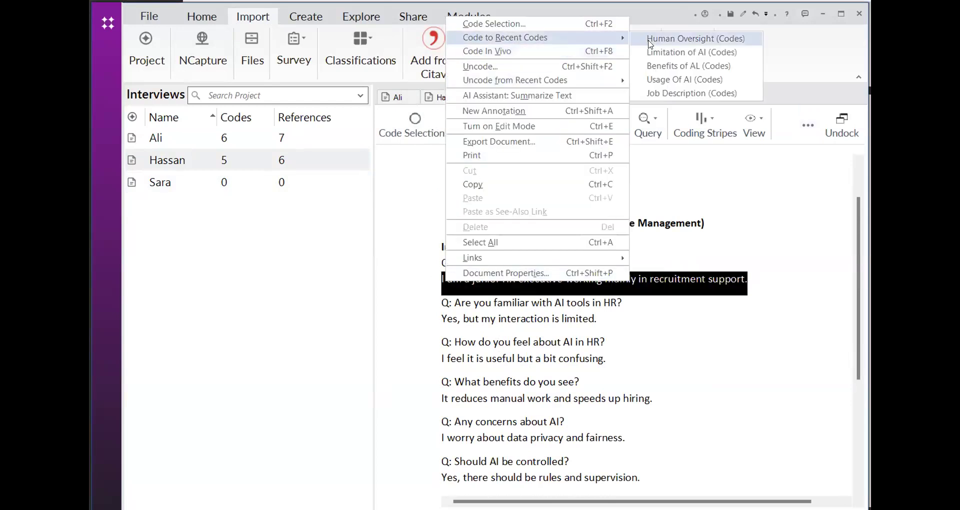
right_click(631, 284)
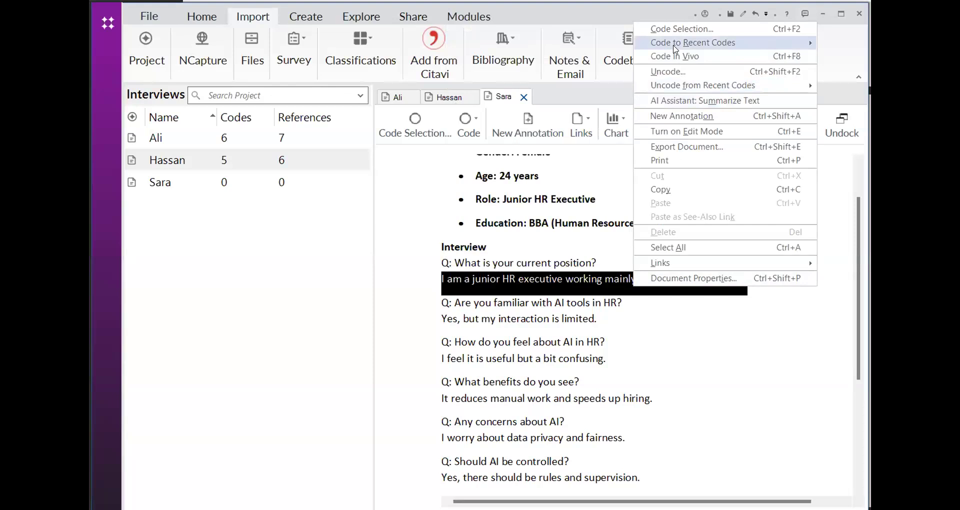
mouse_move(676, 46)
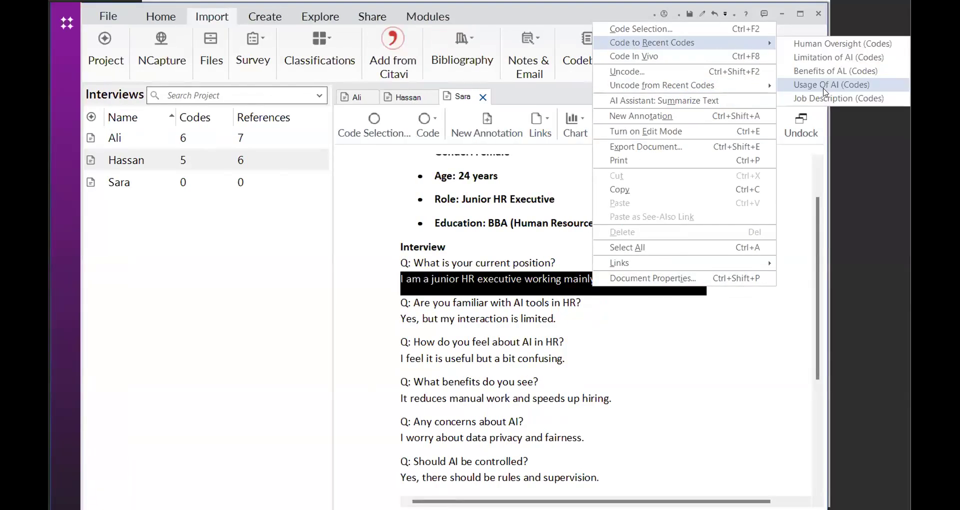
left_click(824, 91)
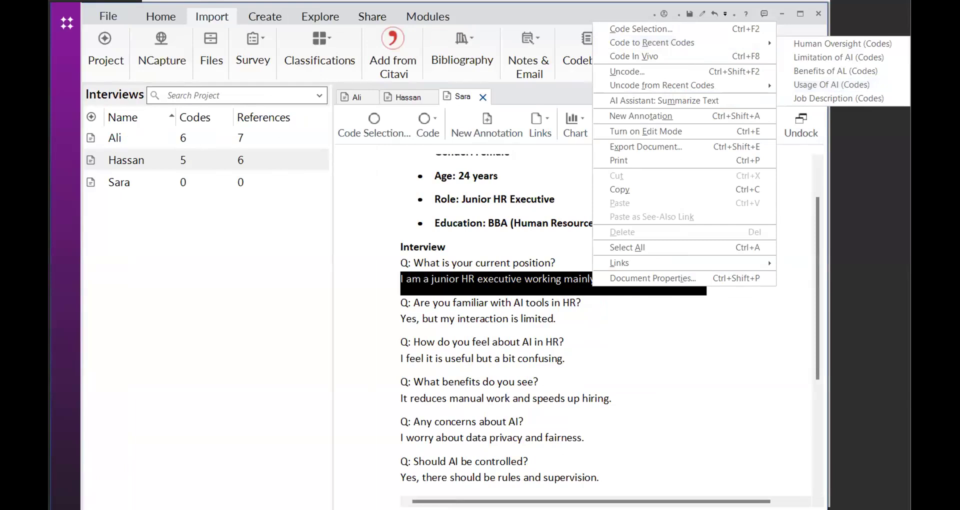
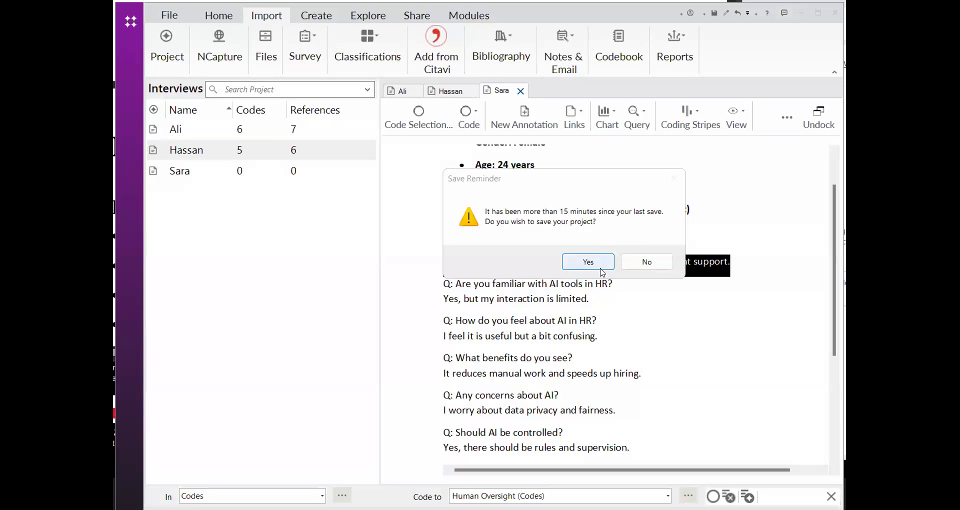
Save the project and code the selected answer about working in recruitment support to the recently used Job Description code
left_click(601, 268)
right_click(235, 133)
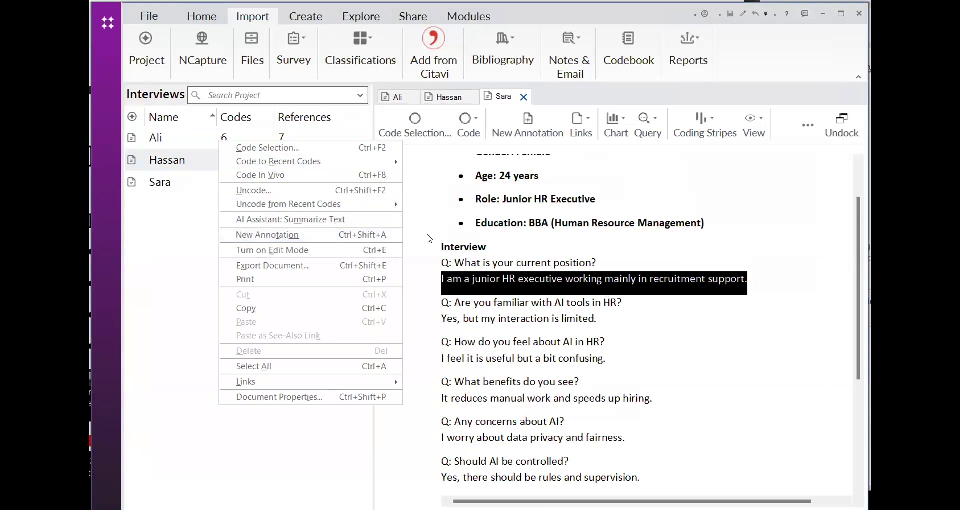
right_click(441, 273)
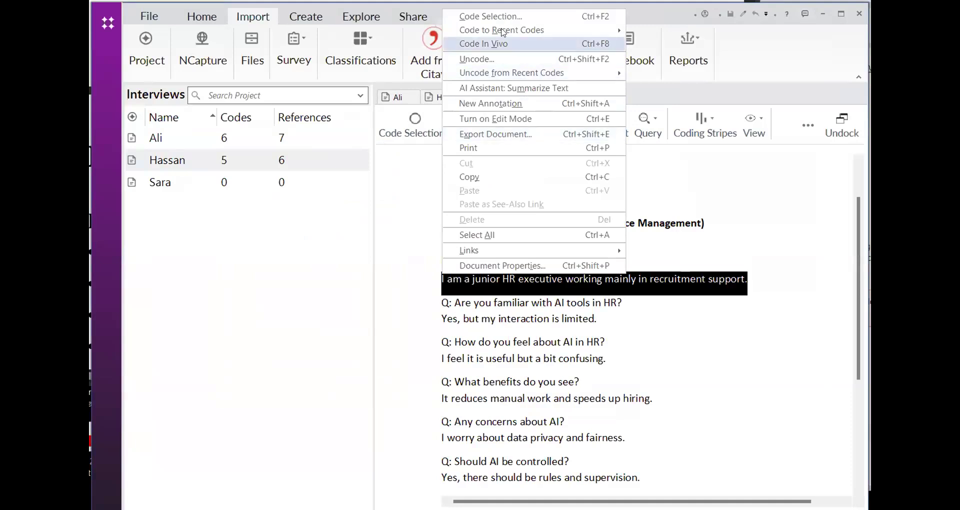
mouse_move(502, 32)
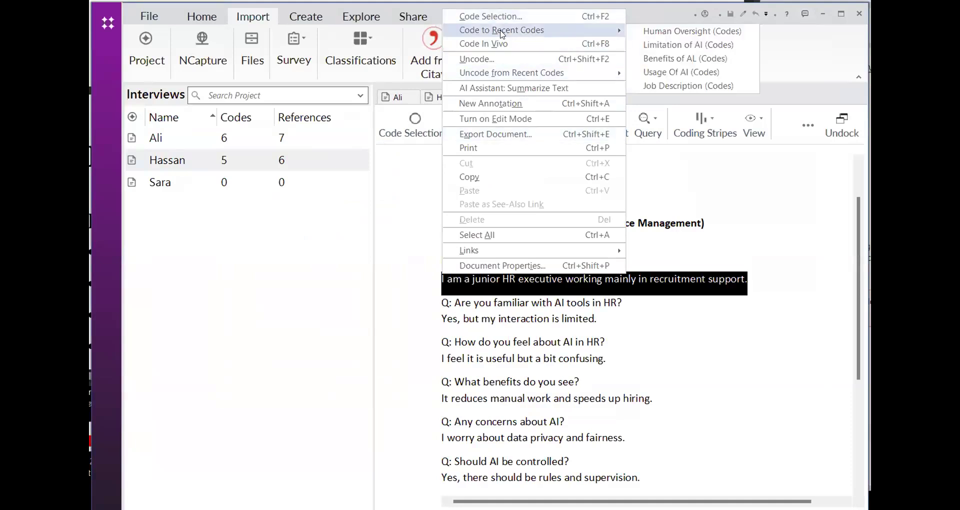
left_click(664, 90)
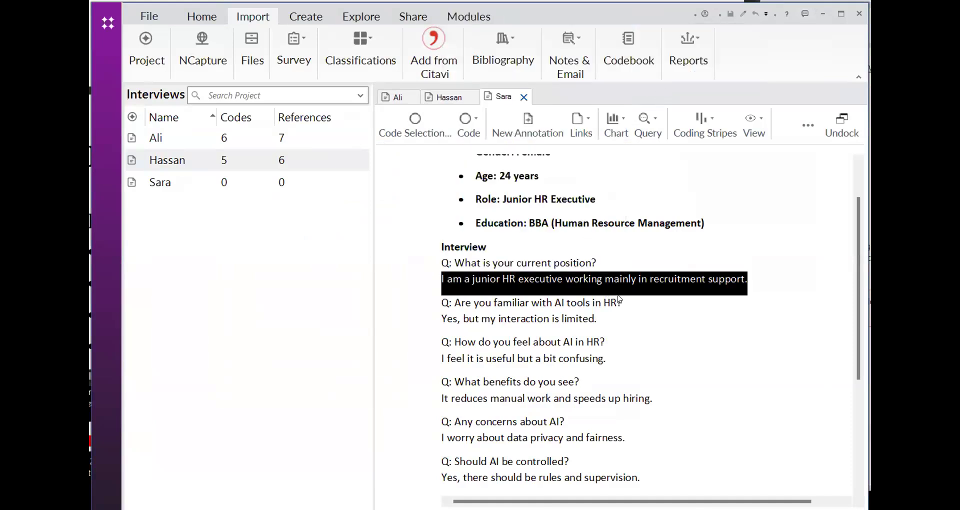
Select the whole answer "Yes, but my interaction is limited." under the question about familiarity with AI tools
left_click(578, 323)
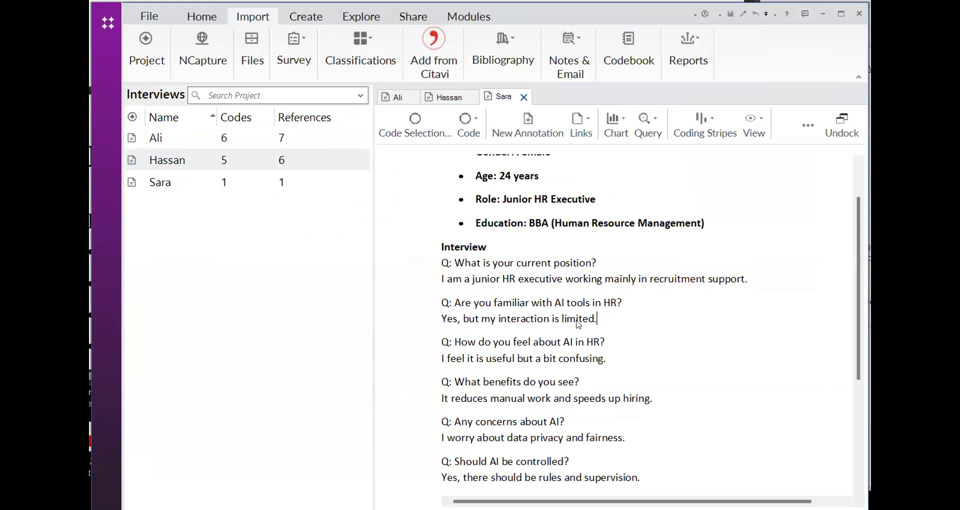
double_click(594, 325)
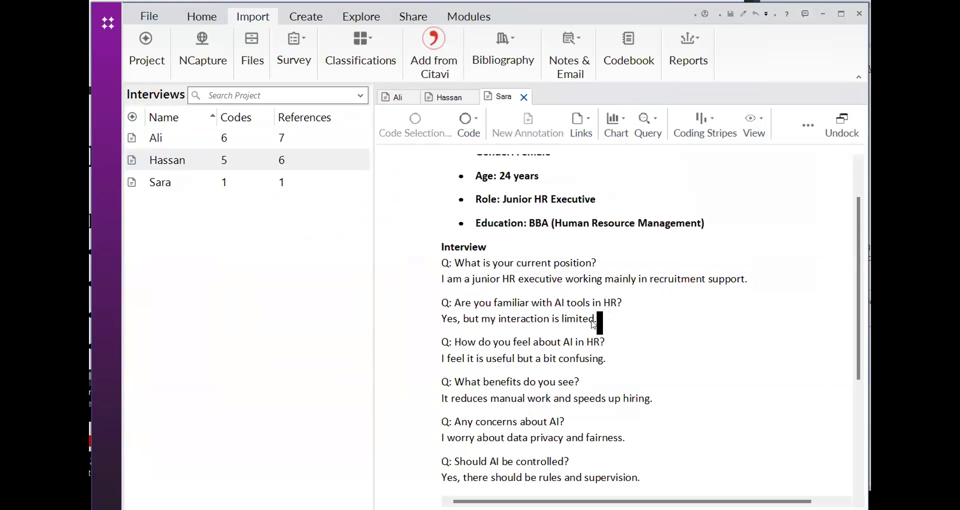
left_click(618, 321)
left_click_drag(441, 318, 469, 318)
left_click_drag(559, 315, 593, 319)
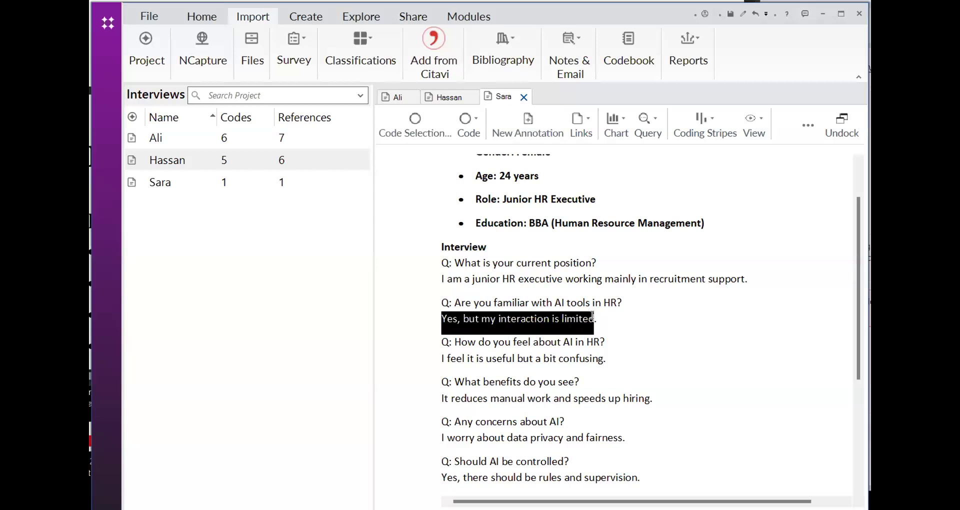
right_click(568, 320)
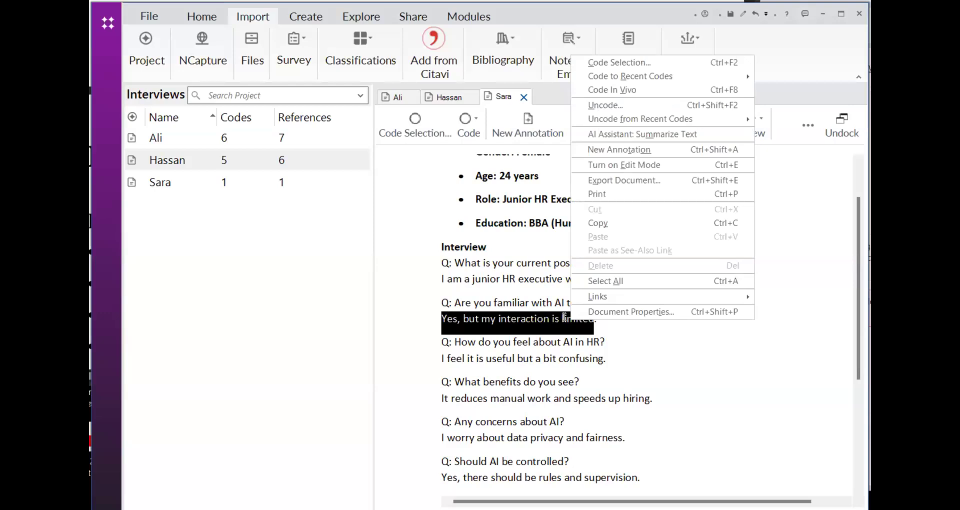
right_click(522, 325)
left_click(532, 357)
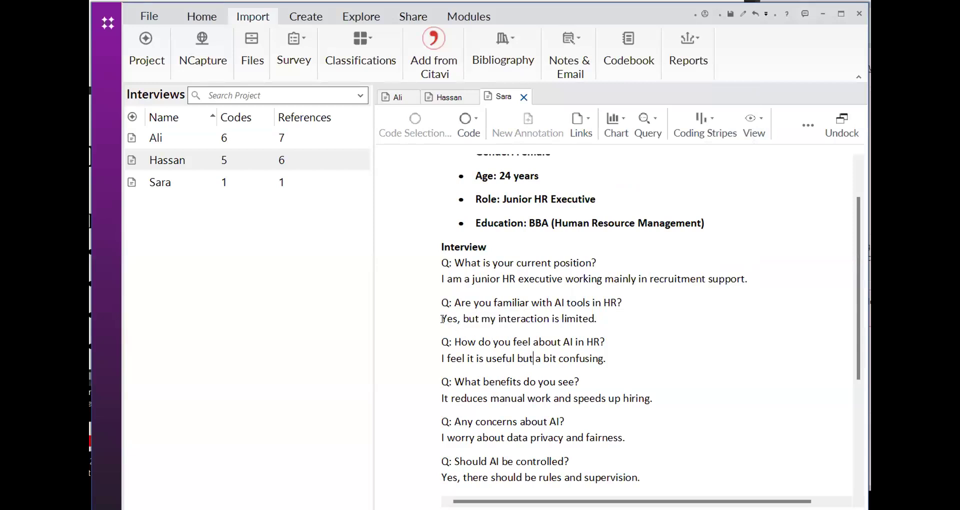
left_click_drag(441, 319, 591, 318)
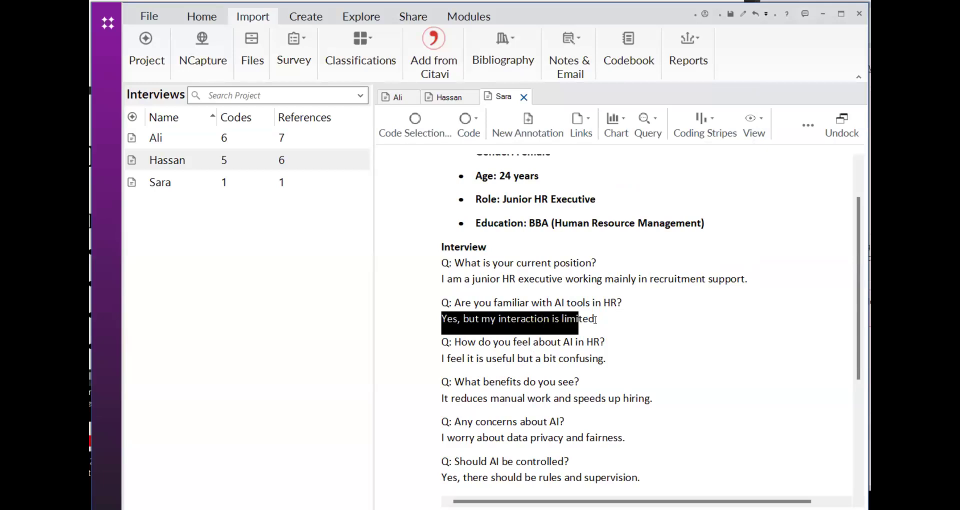
left_click(595, 319)
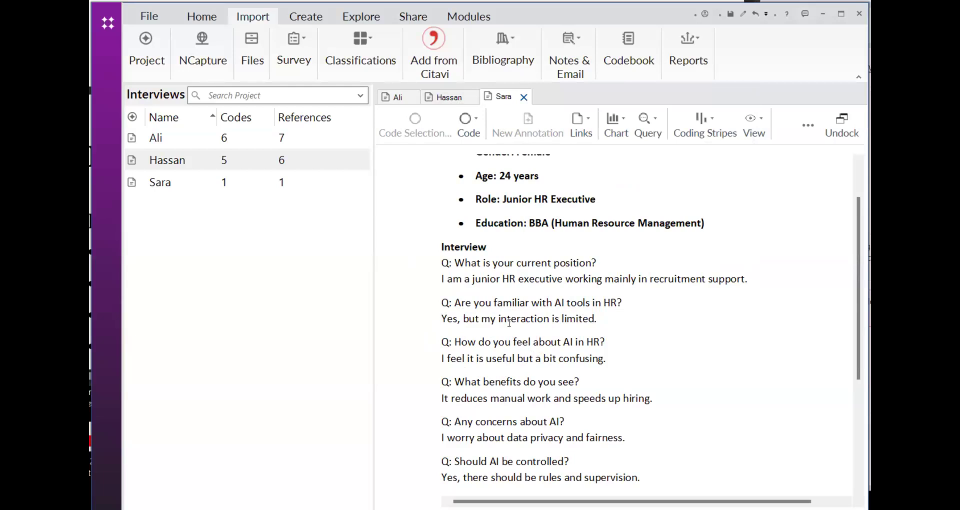
left_click_drag(598, 317, 440, 319)
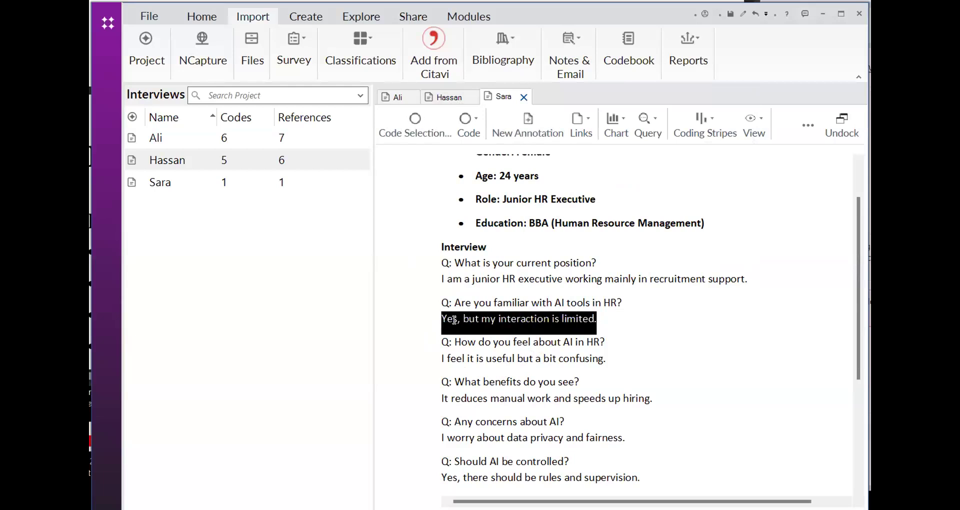
Add a top-level code with its default name and close the code selection without coding the selected answer to it
right_click(455, 320)
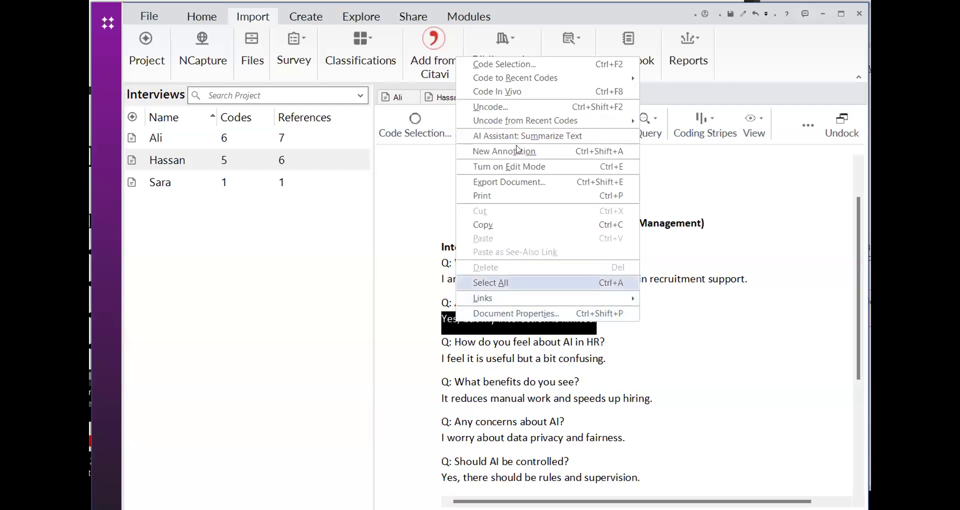
left_click(498, 66)
left_click(391, 136)
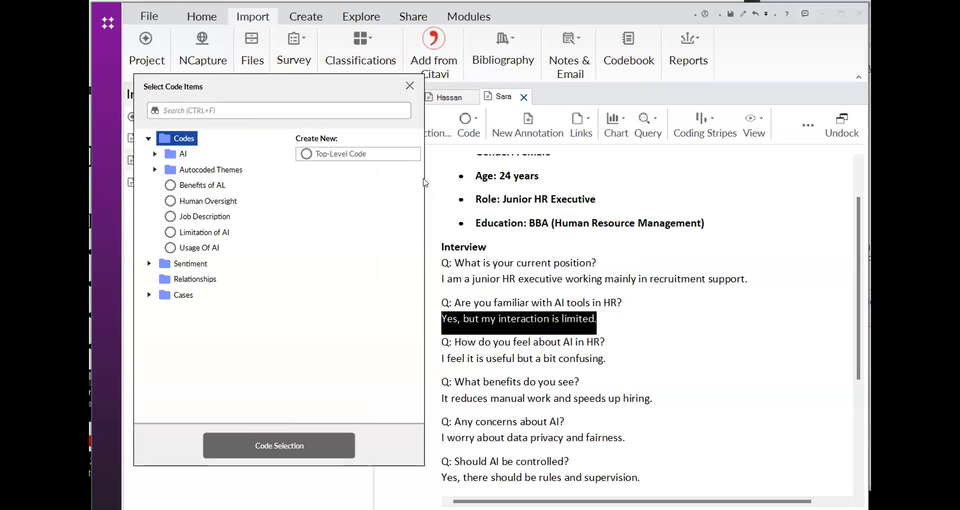
left_click(388, 159)
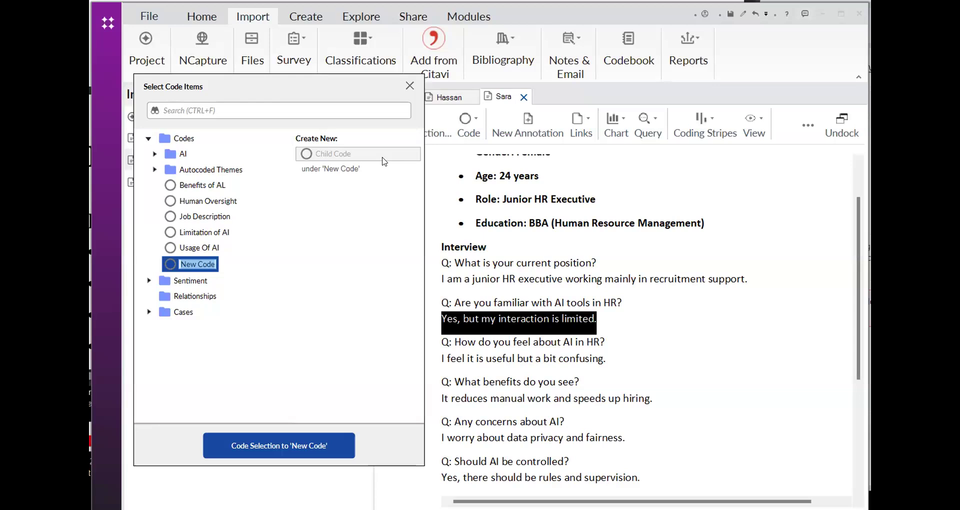
left_click(412, 86)
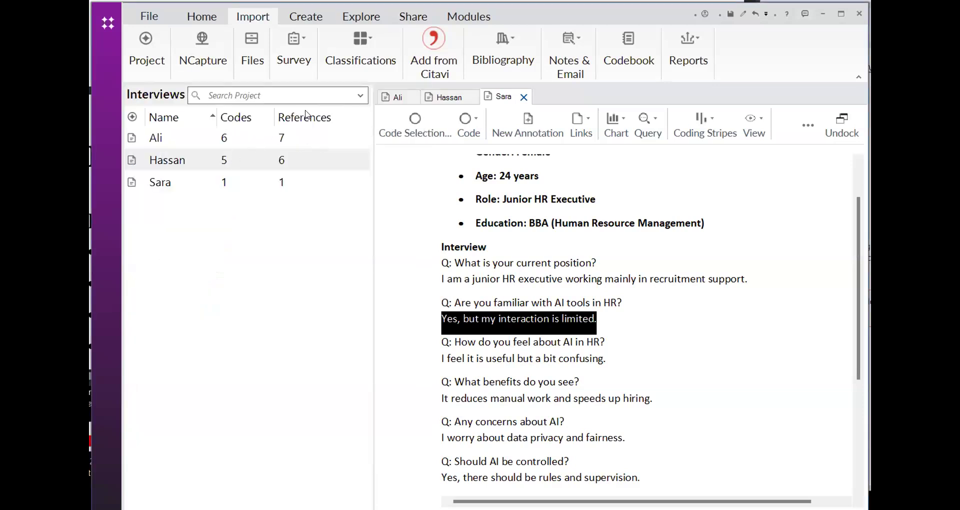
Show the project's codes and examine the coded references of the Limitation of AI code
left_click(97, 48)
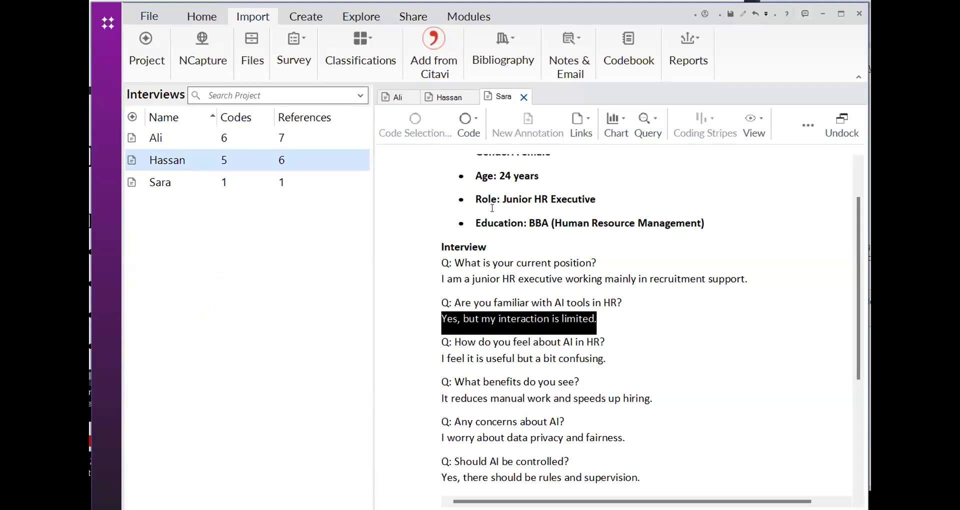
left_click(115, 336)
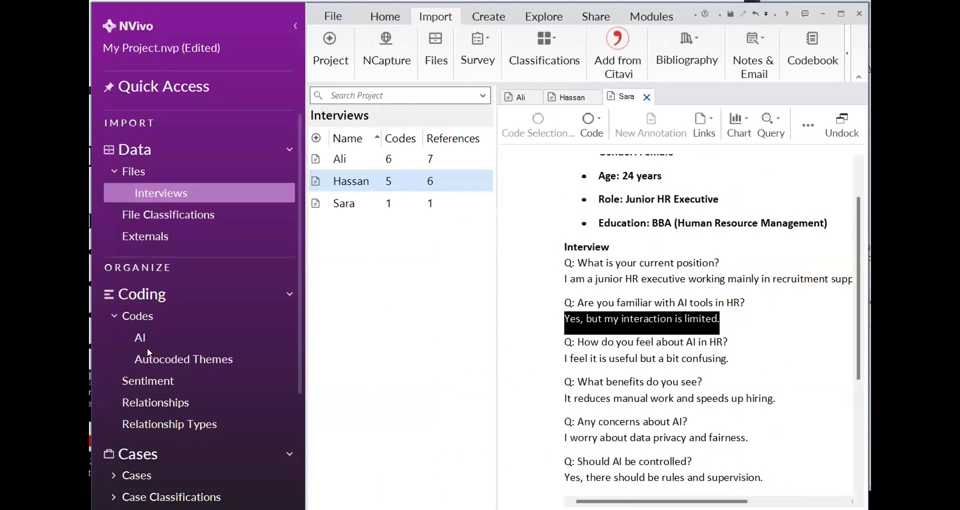
left_click(146, 318)
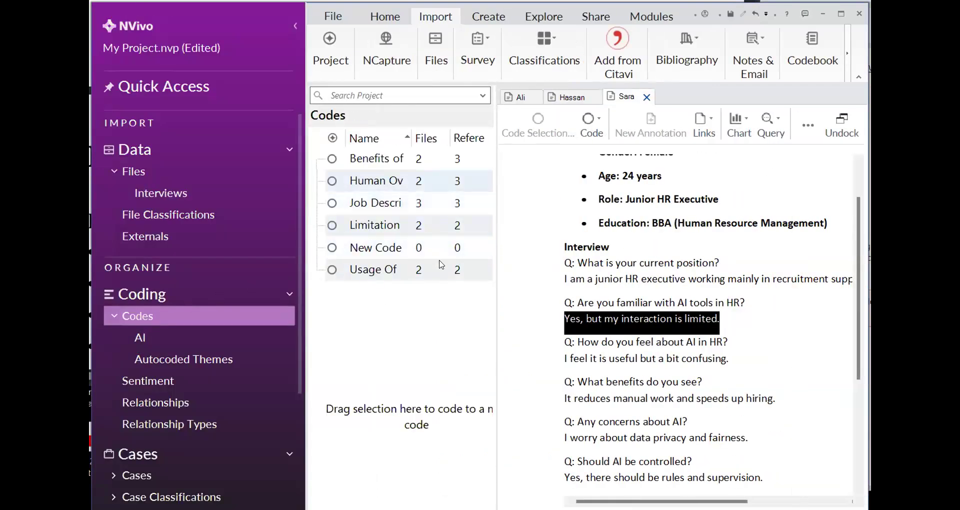
left_click(366, 230)
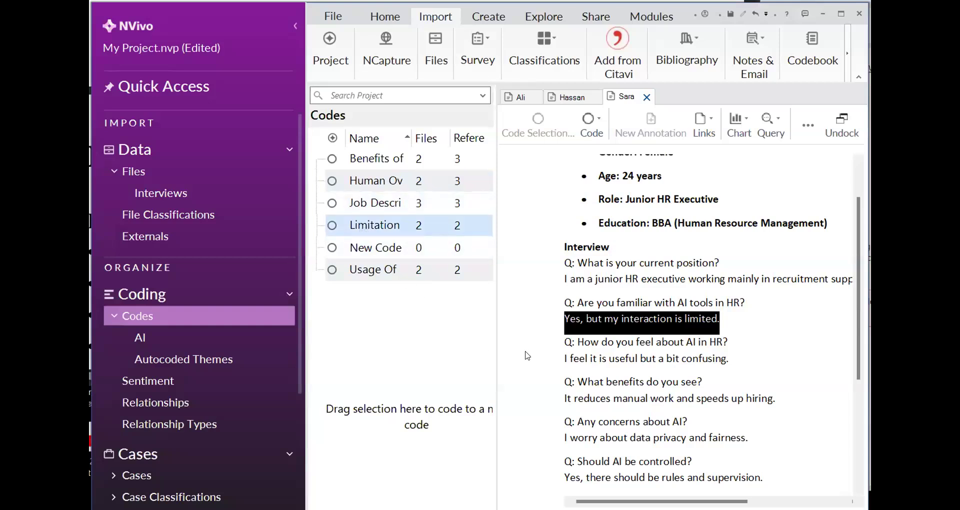
left_click(676, 111)
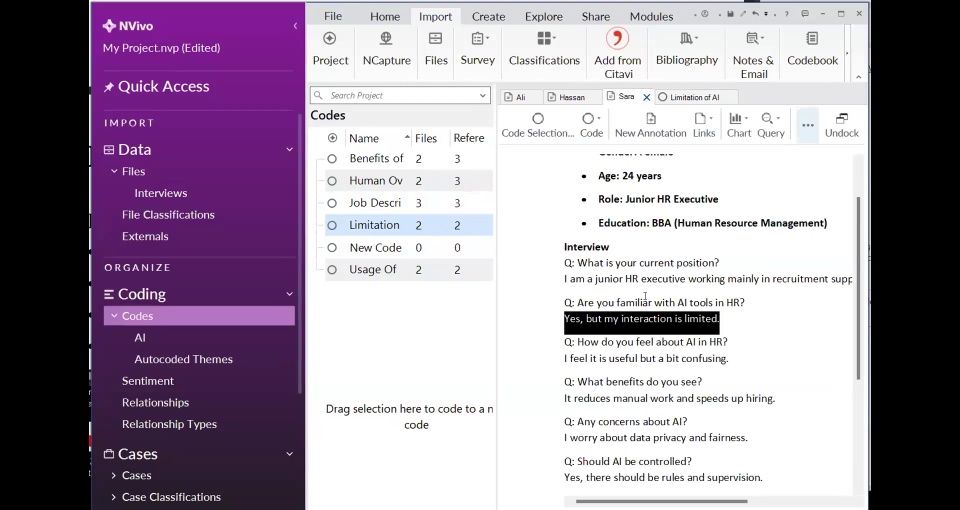
left_click(673, 96)
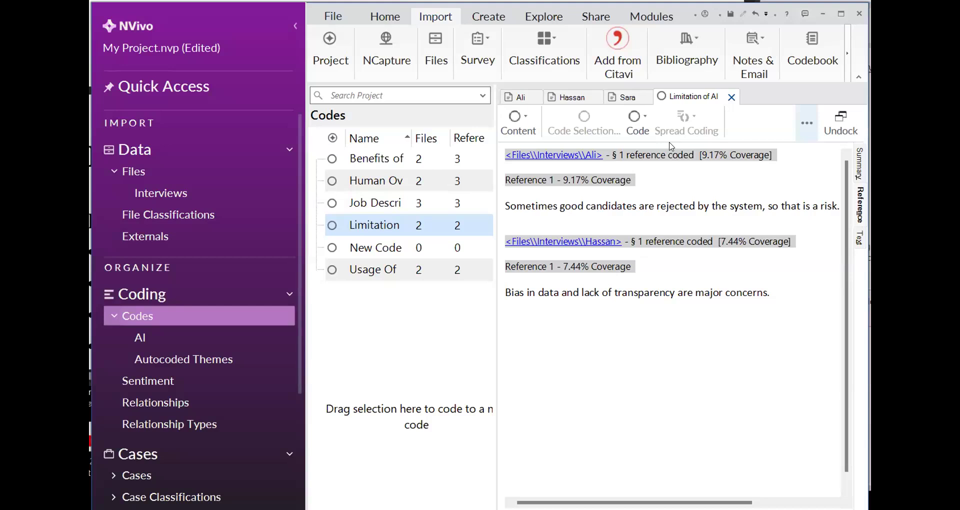
Save the project and return to the Interview 3 document with its selected answer
left_click(630, 103)
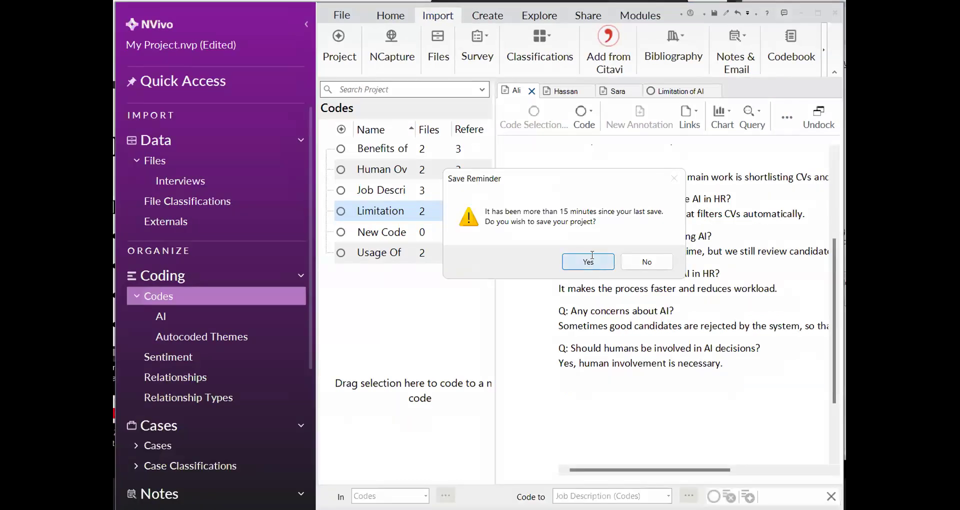
left_click(590, 254)
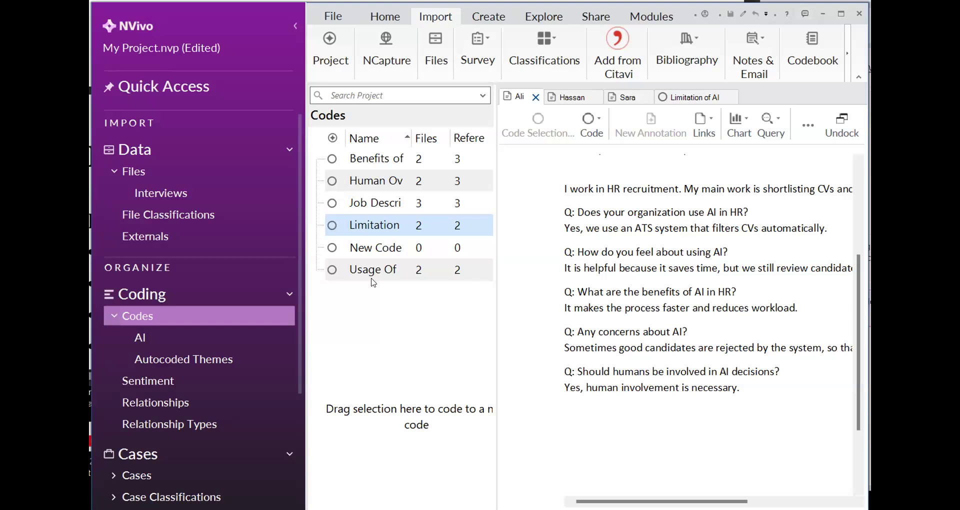
scroll(632, 318, "up", 5)
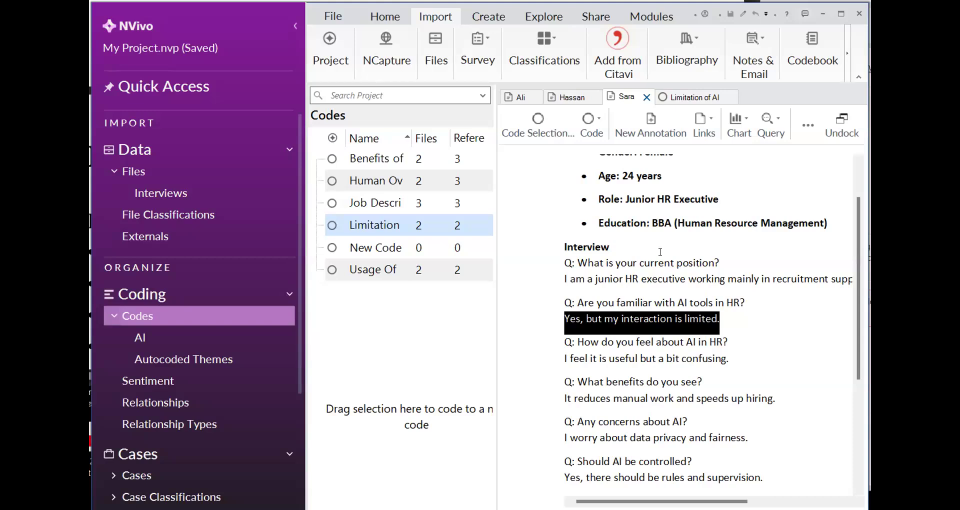
scroll(660, 251, "up", 2)
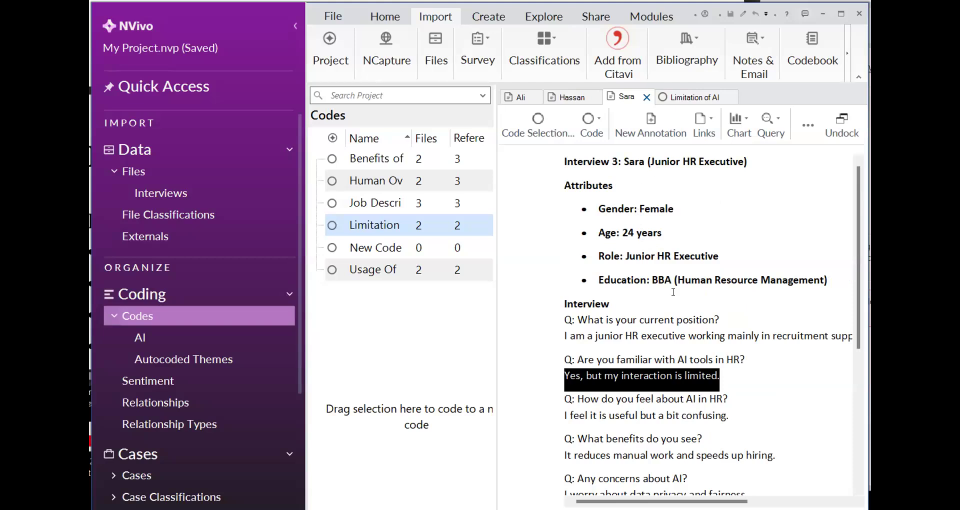
Code the selected answer "Yes, but my interaction is limited." to a new top-level code named Fam of AI
right_click(647, 385)
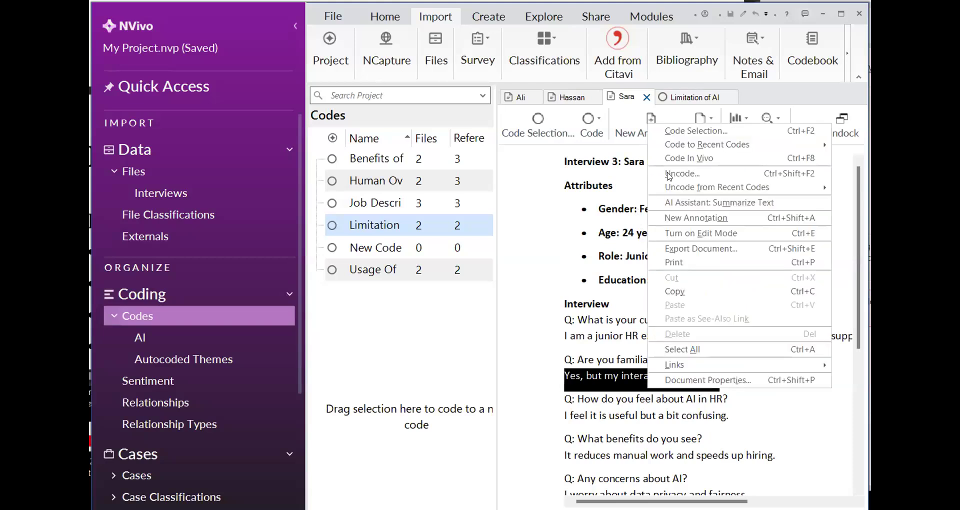
left_click(671, 131)
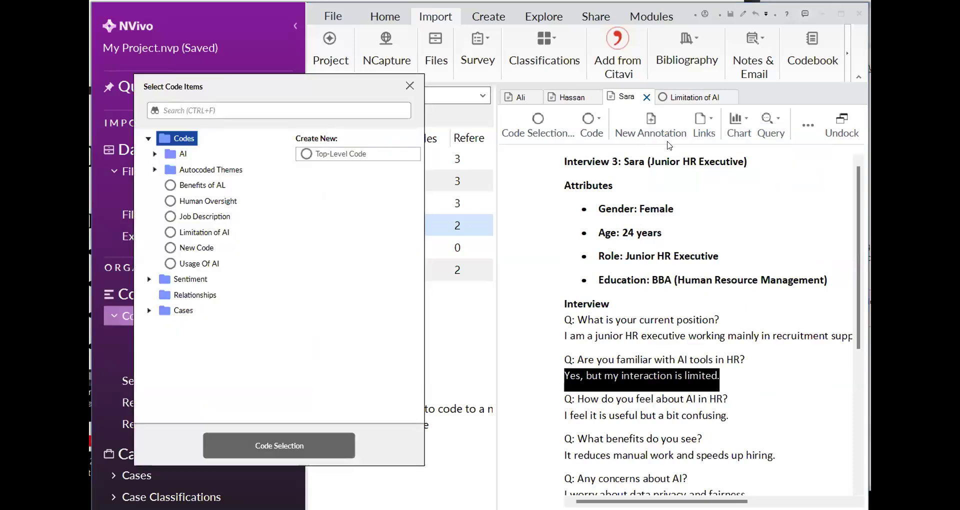
left_click(354, 153)
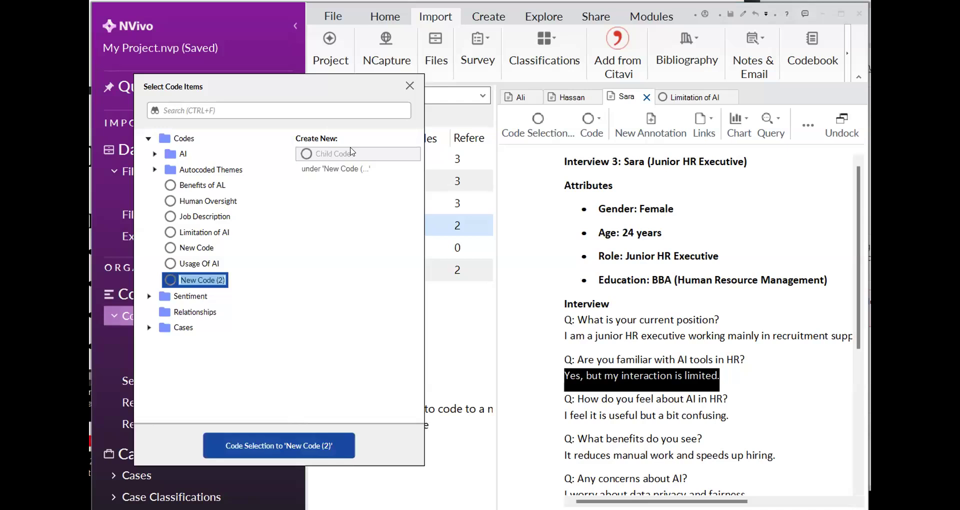
type("D")
key("BackSpace")
type("Fam of AI")
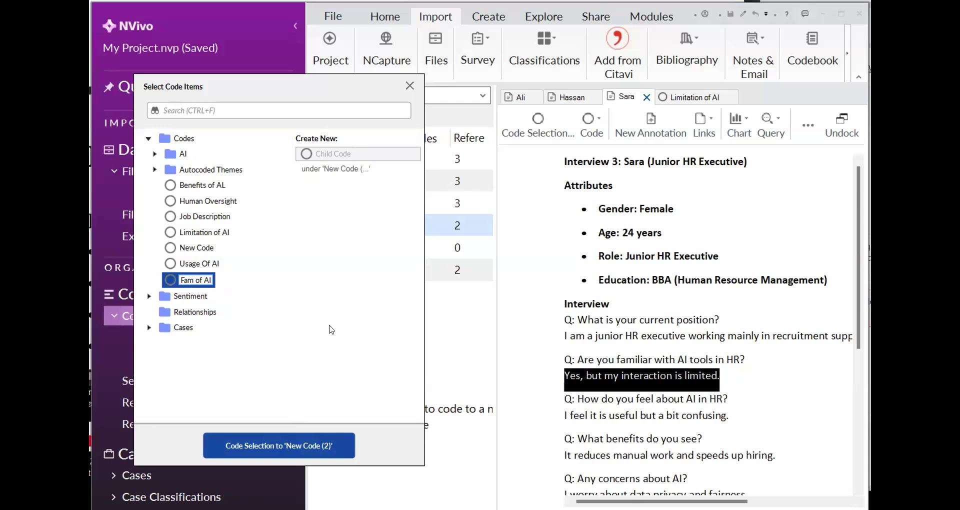
left_click(293, 436)
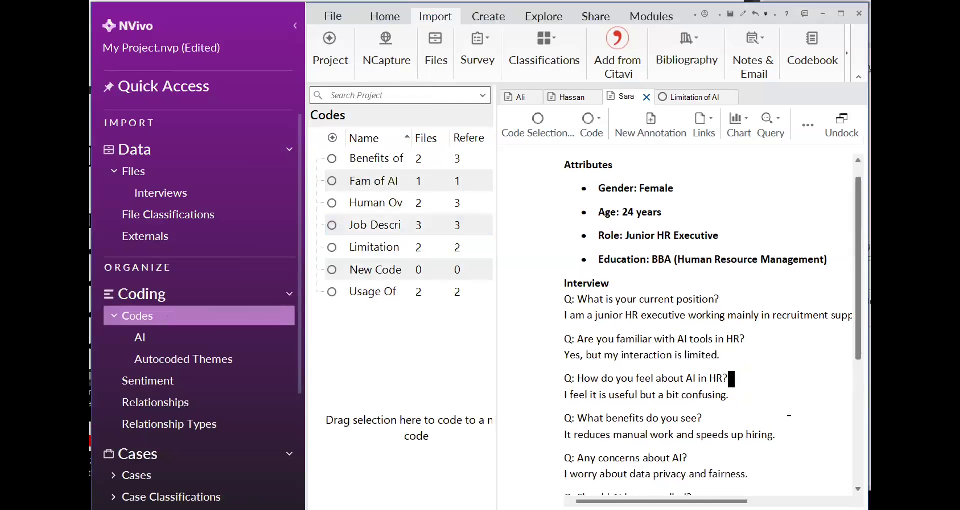
Code the answer "I feel it is useful but a bit confusing." to the existing Limitation of AI code
left_click(773, 405)
scroll(774, 403, "down", 1)
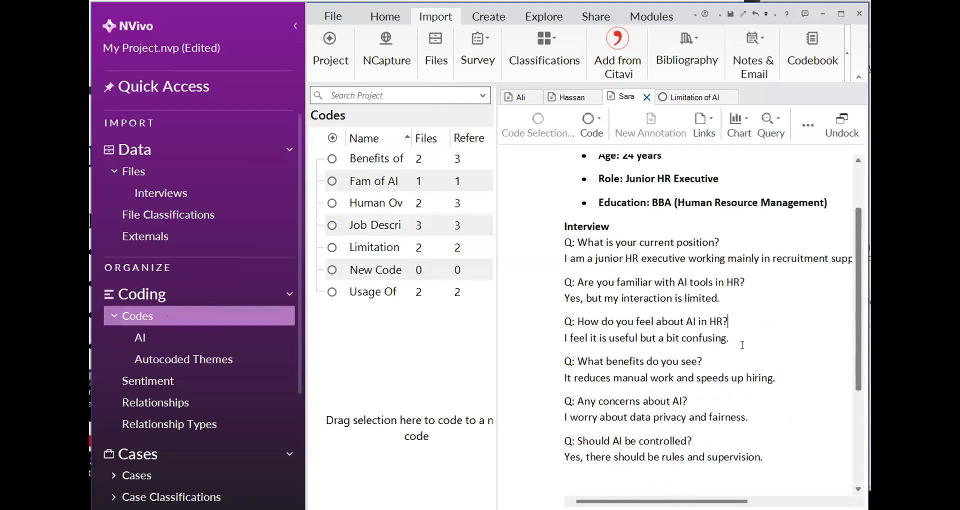
left_click_drag(730, 339, 564, 335)
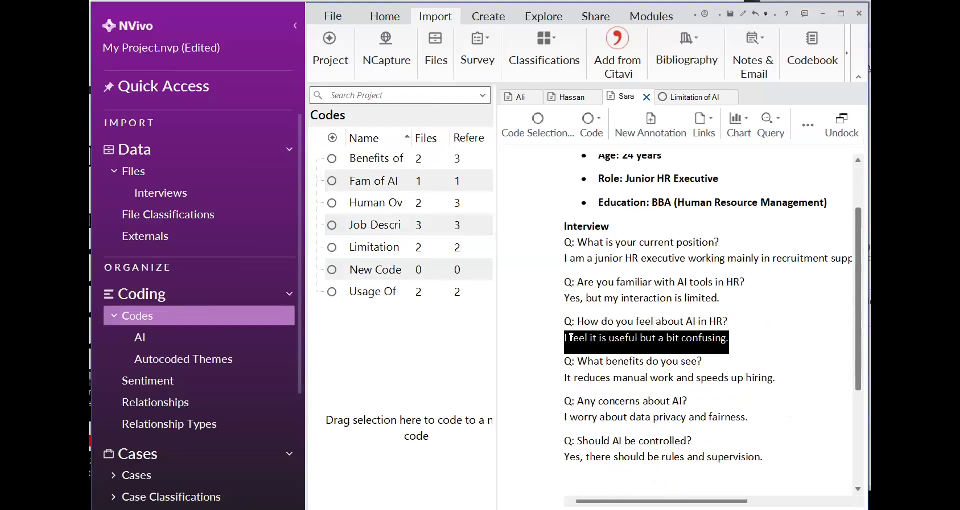
right_click(573, 337)
mouse_move(753, 99)
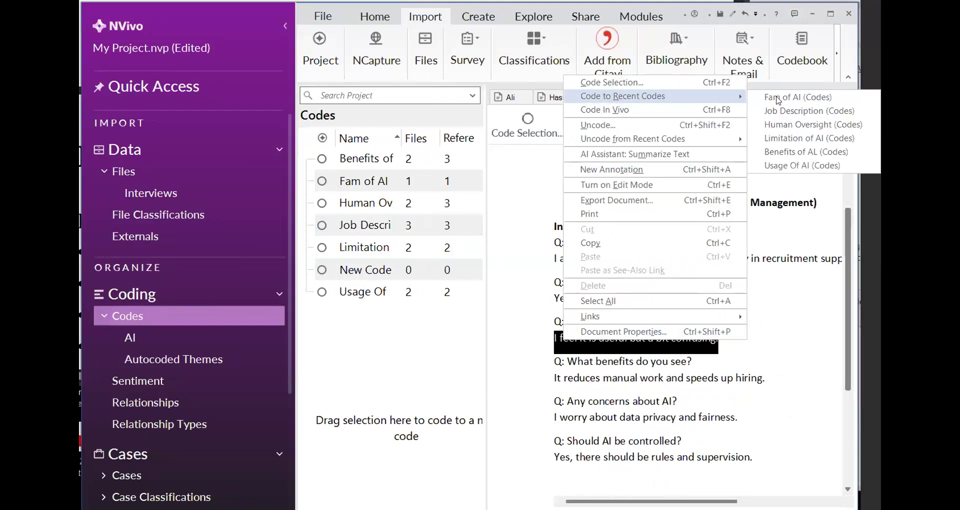
left_click(813, 138)
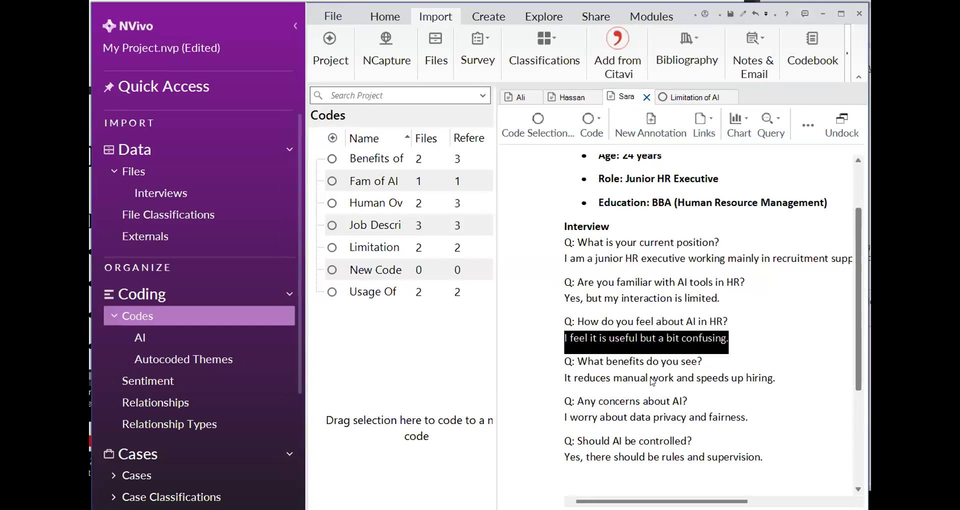
Code the answer "It reduces manual work and speeds up hiring." to the existing Benefits of AL code
left_click_drag(777, 380, 563, 376)
right_click(566, 375)
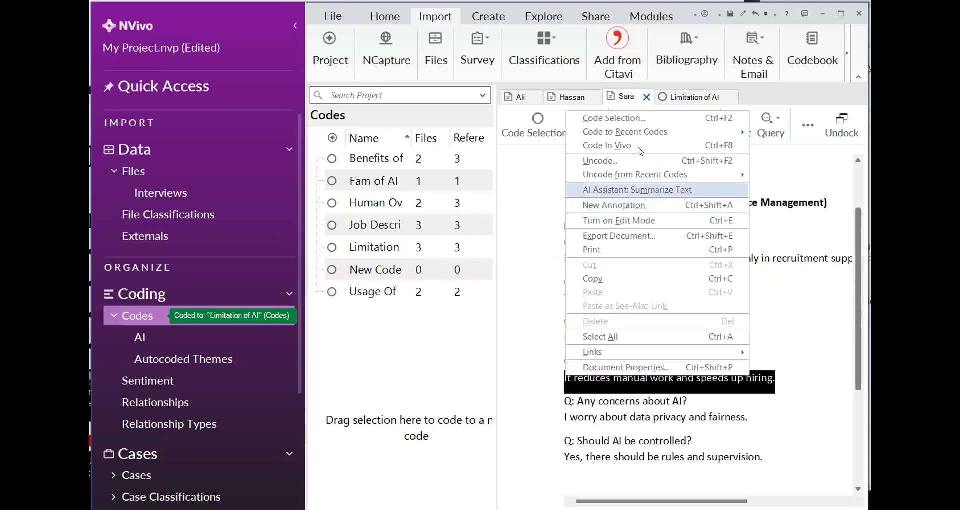
left_click(787, 186)
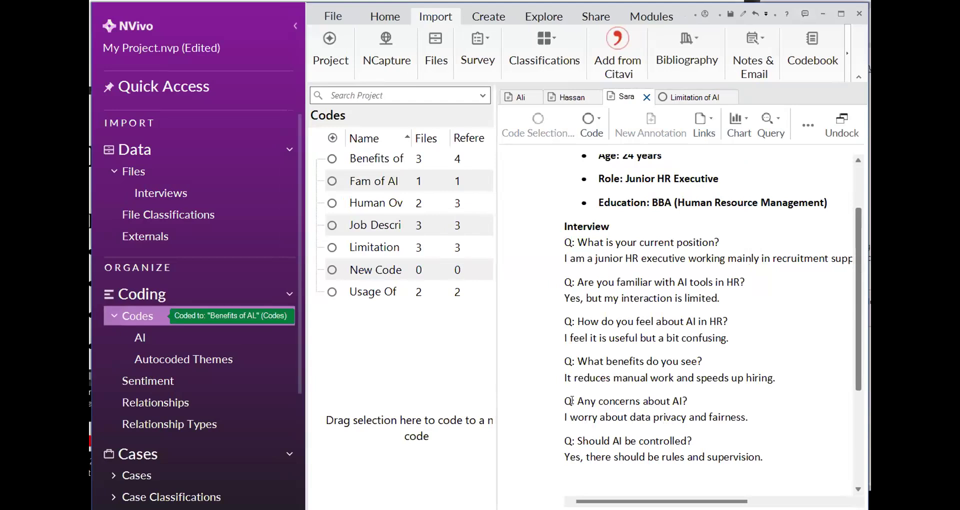
Code the answer "I worry about data privacy and fairness." to the existing Limitation of AI code
mouse_move(569, 417)
left_mouse_down()
mouse_move(729, 436)
mouse_move(746, 419)
mouse_move(560, 419)
left_mouse_up()
right_click(565, 416)
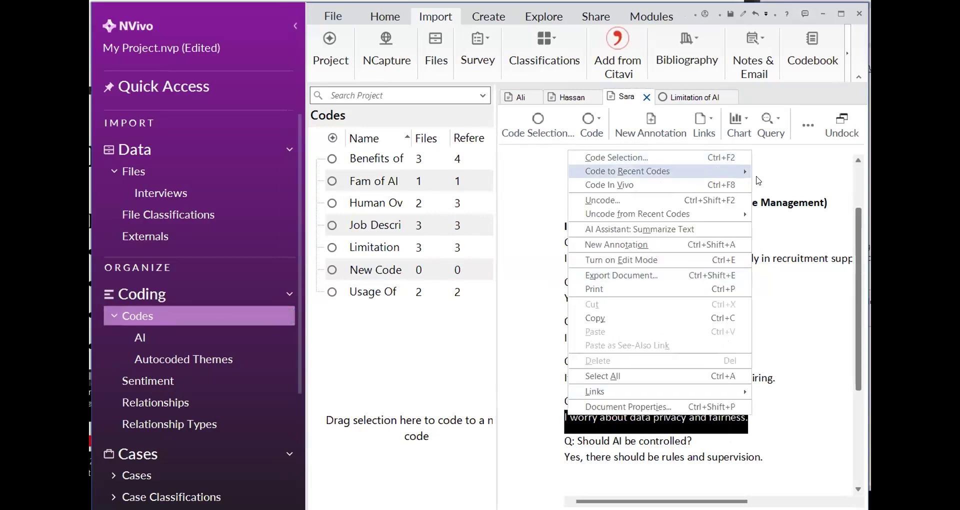
mouse_move(668, 172)
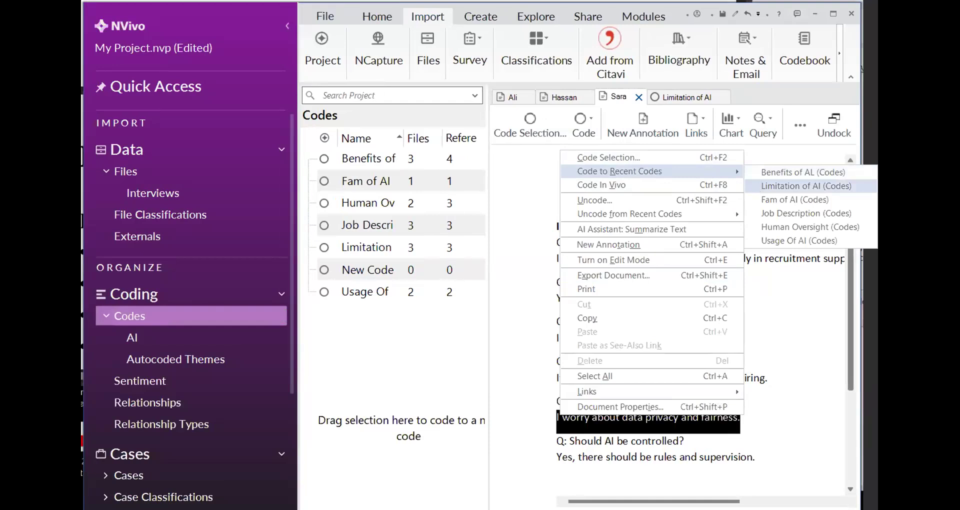
left_click(751, 471)
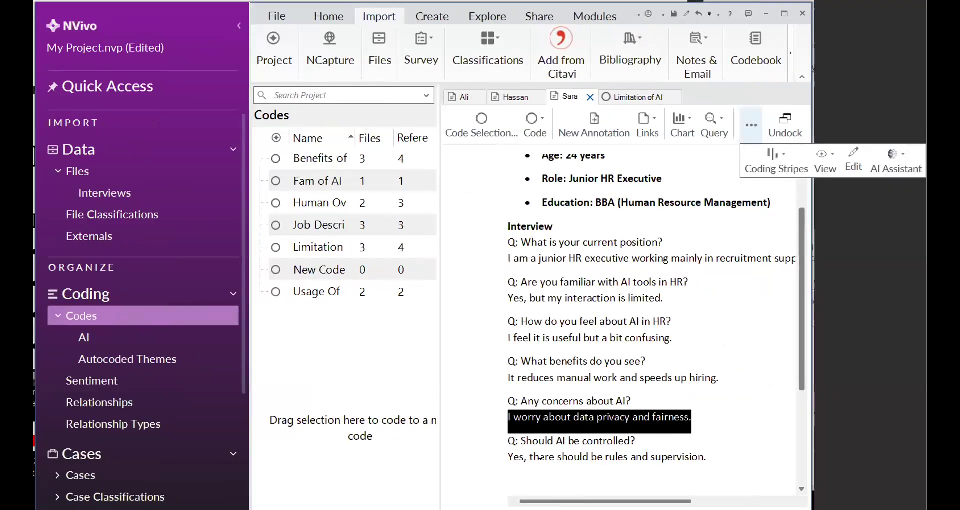
Code the answer text "there should be rules and supervision." to the existing Human Oversight code
left_click_drag(705, 457, 540, 452)
right_click(597, 452)
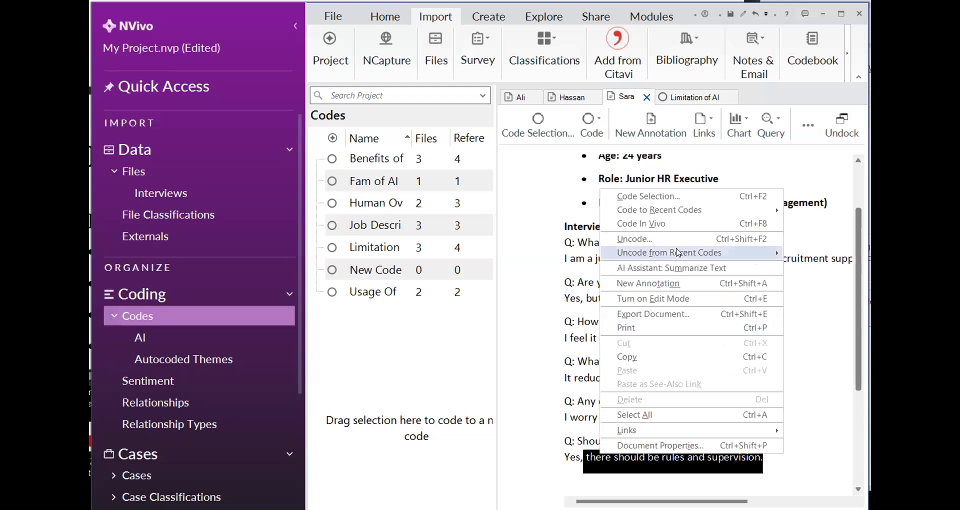
mouse_move(700, 210)
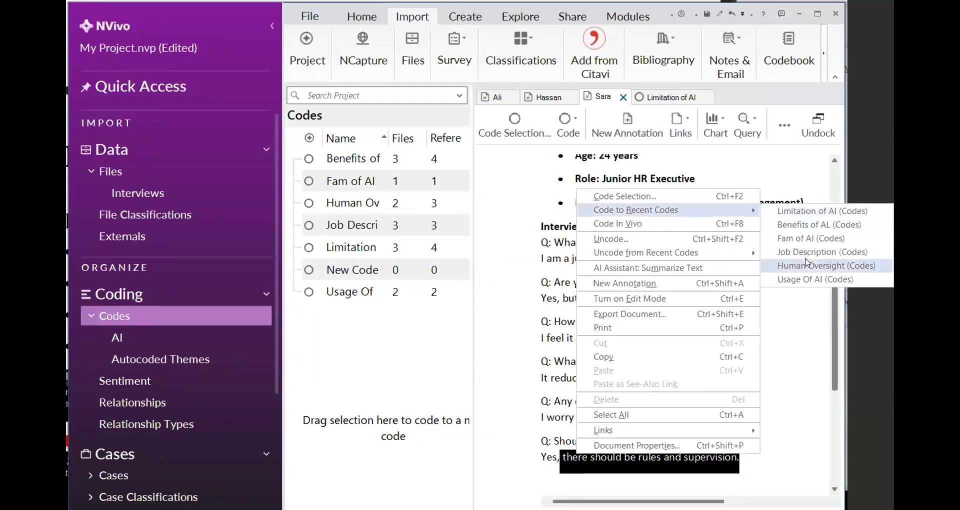
left_click(806, 262)
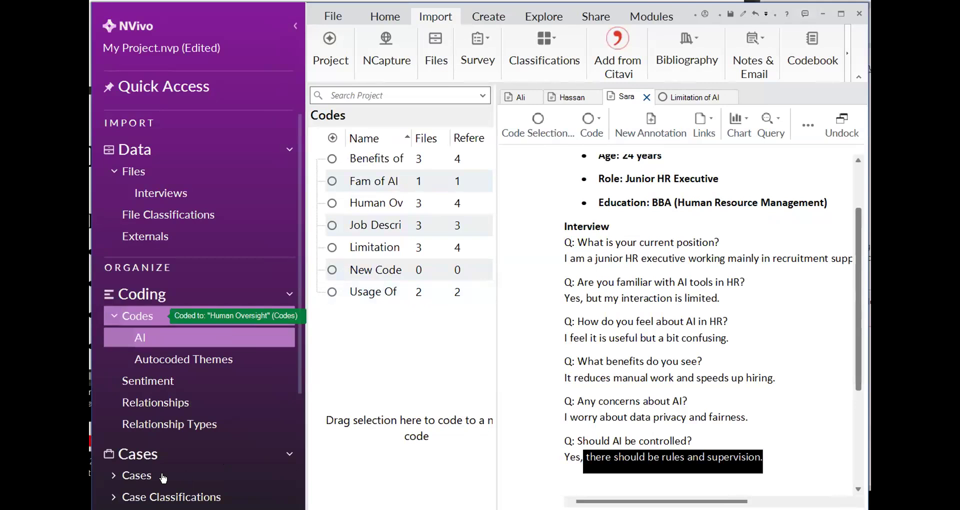
scroll(164, 478, "down", 1)
scroll(163, 479, "down", 1)
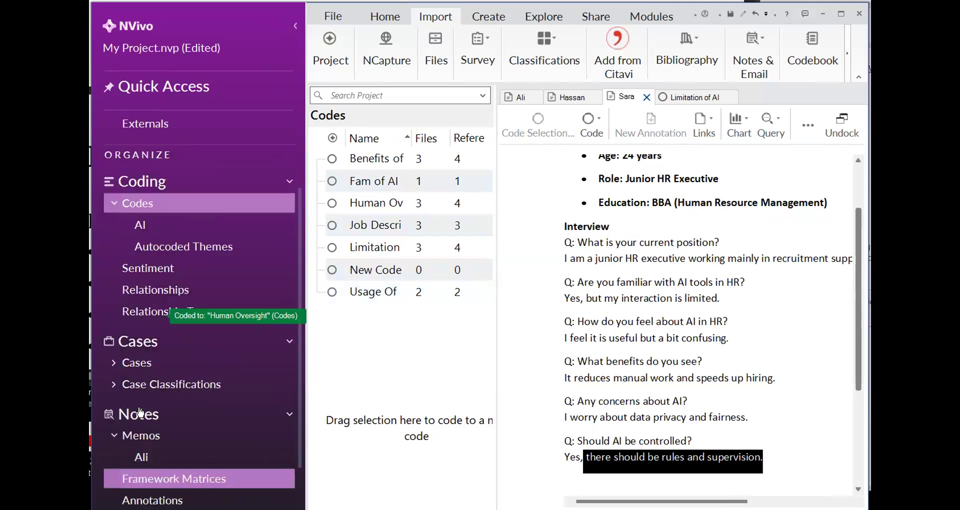
left_click(134, 369)
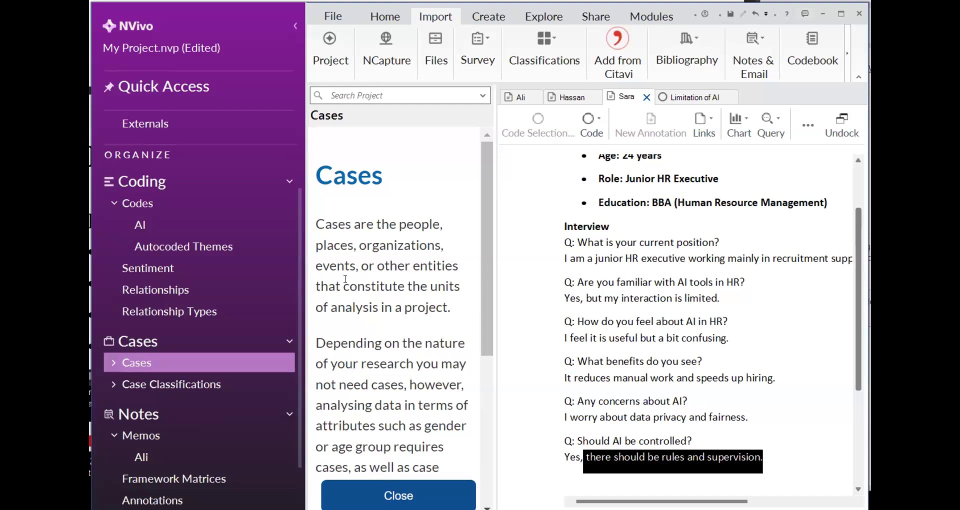
right_click(137, 362)
left_click(156, 370)
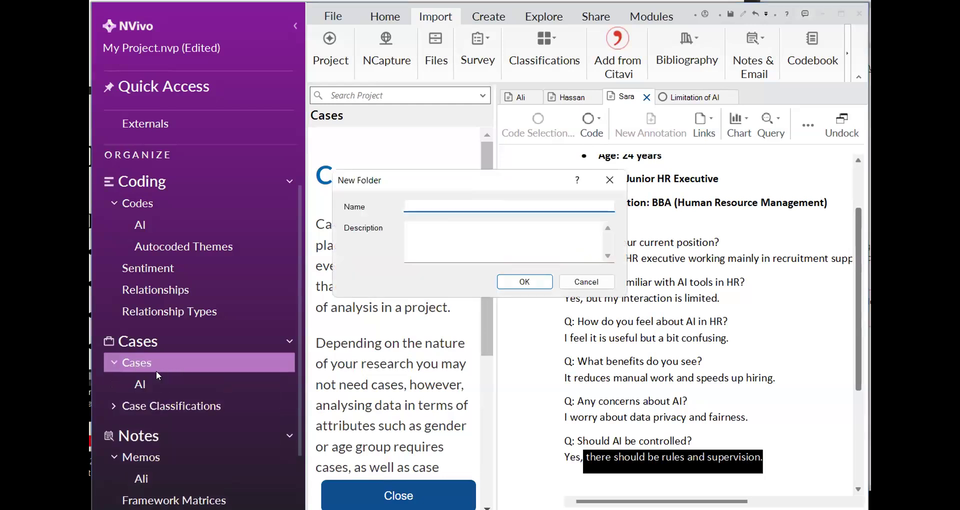
left_click(610, 179)
Create a new case classification named Participants
left_click(187, 404)
right_click(195, 402)
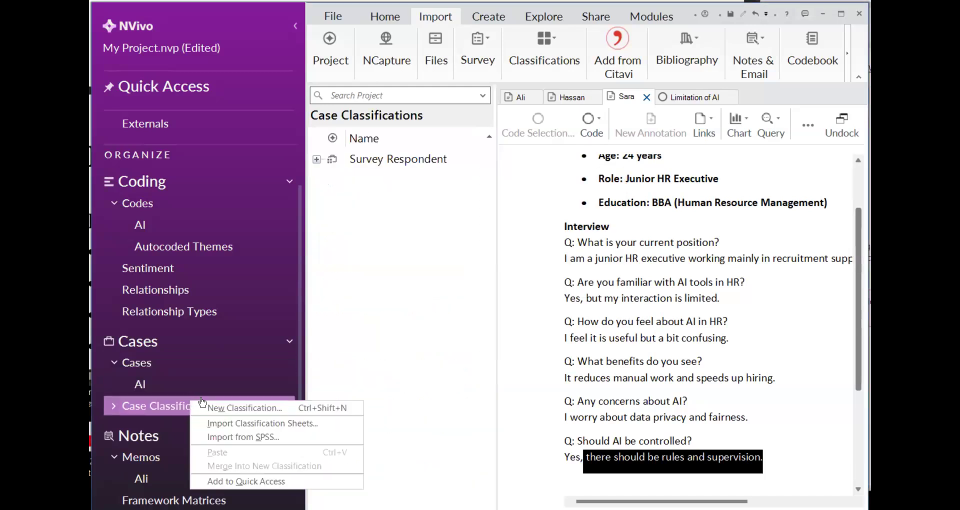
left_click(217, 406)
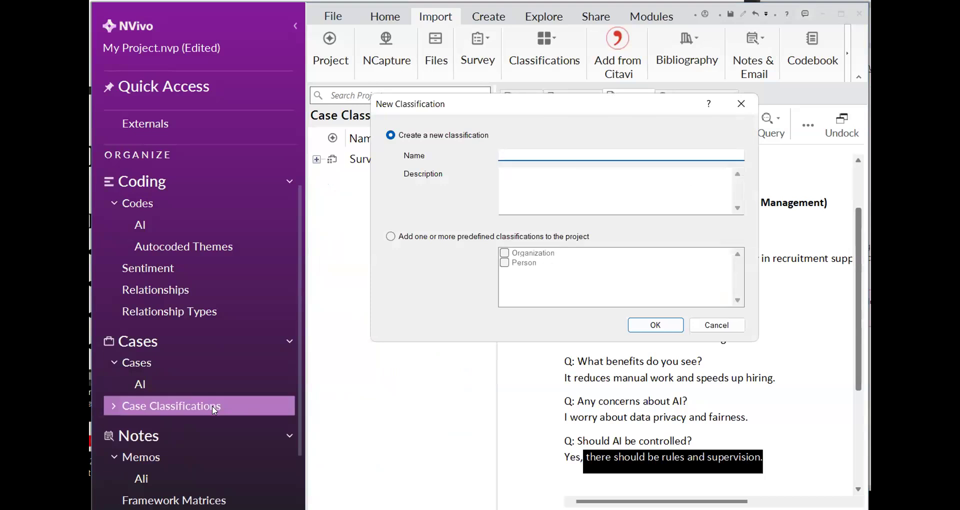
type("Particiapnts")
key("BackSpace")
key("BackSpace")
key("BackSpace")
key("BackSpace")
key("BackSpace")
type("pants")
left_click(672, 325)
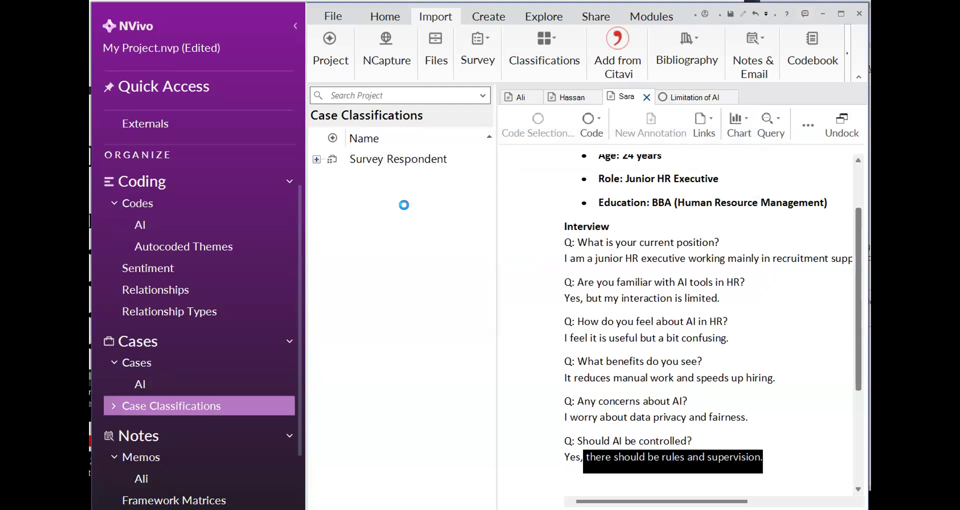
Bring the participant attributes in the open interview into view and close the Limitation of AI code
left_click(377, 164)
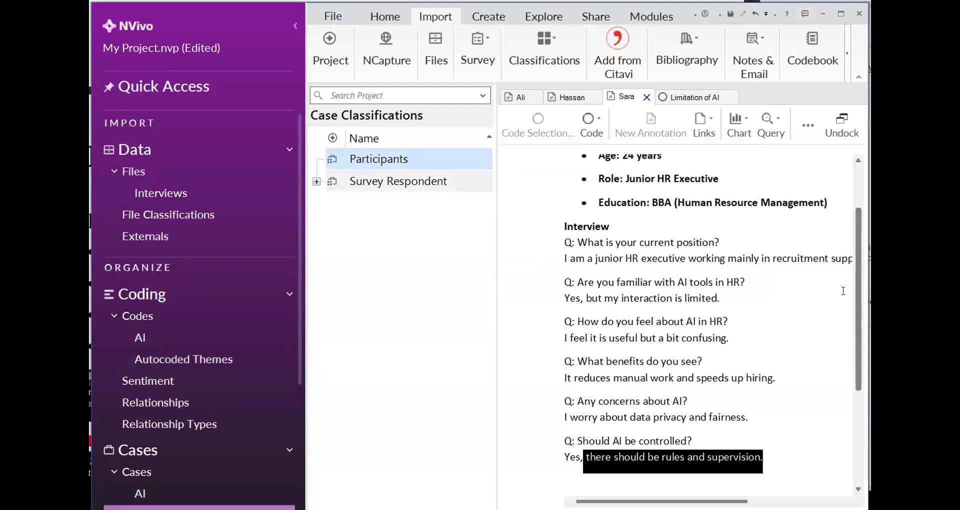
scroll(559, 178, "up", 1)
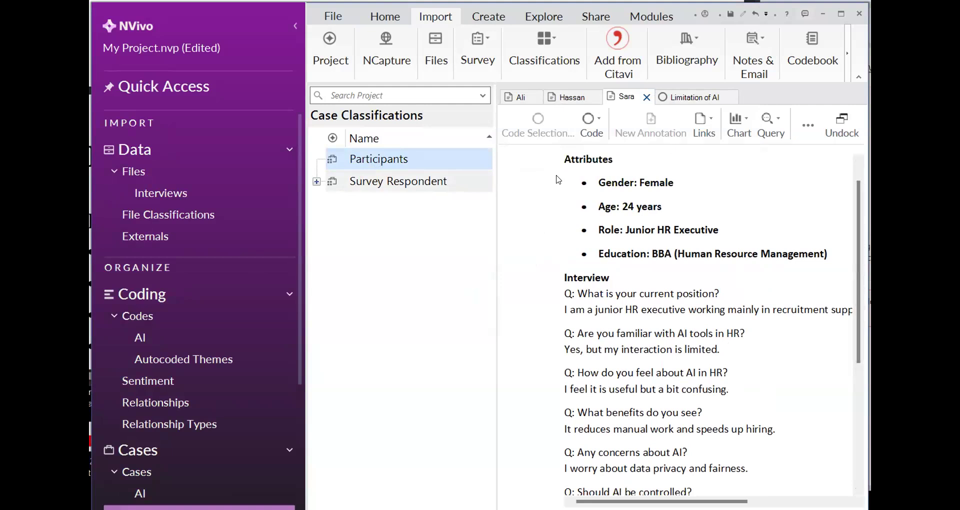
scroll(243, 320, "down", 1)
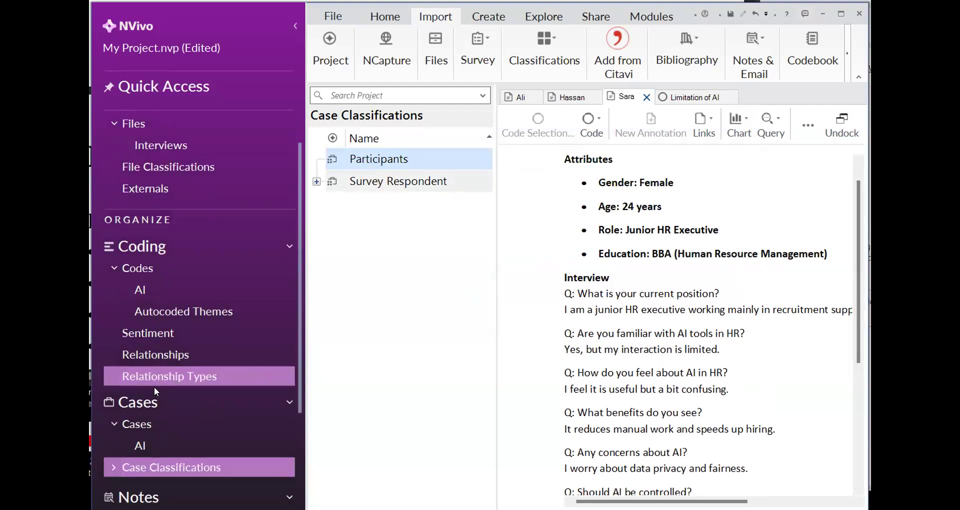
scroll(216, 364, "down", 1)
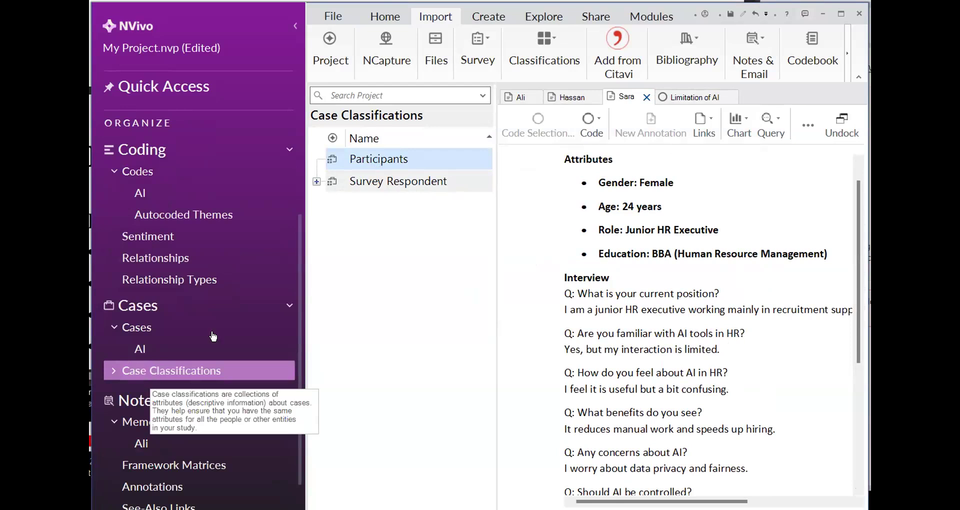
left_click(730, 98)
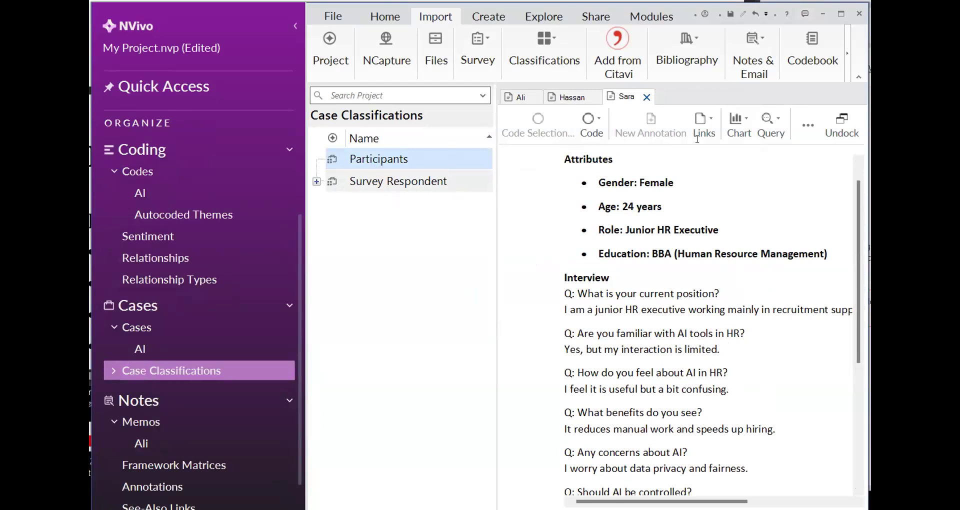
right_click(190, 374)
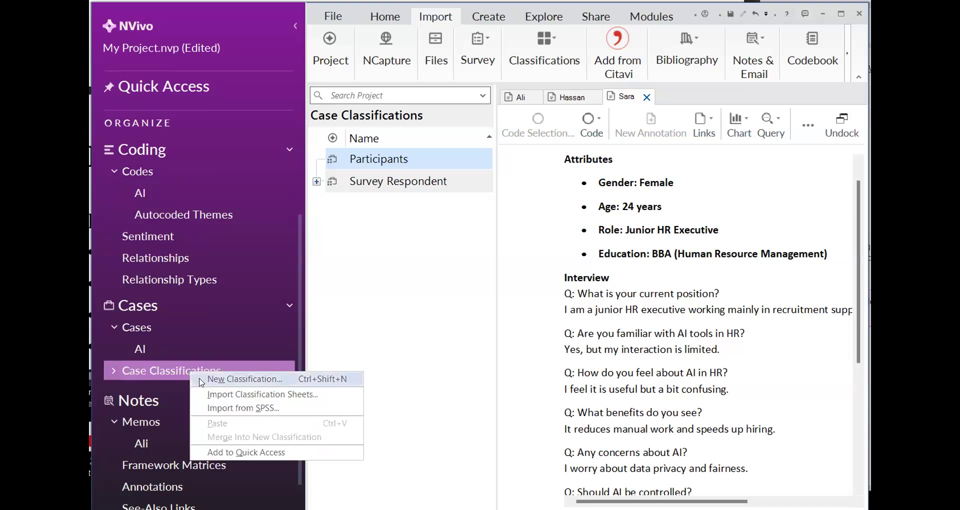
left_click(201, 381)
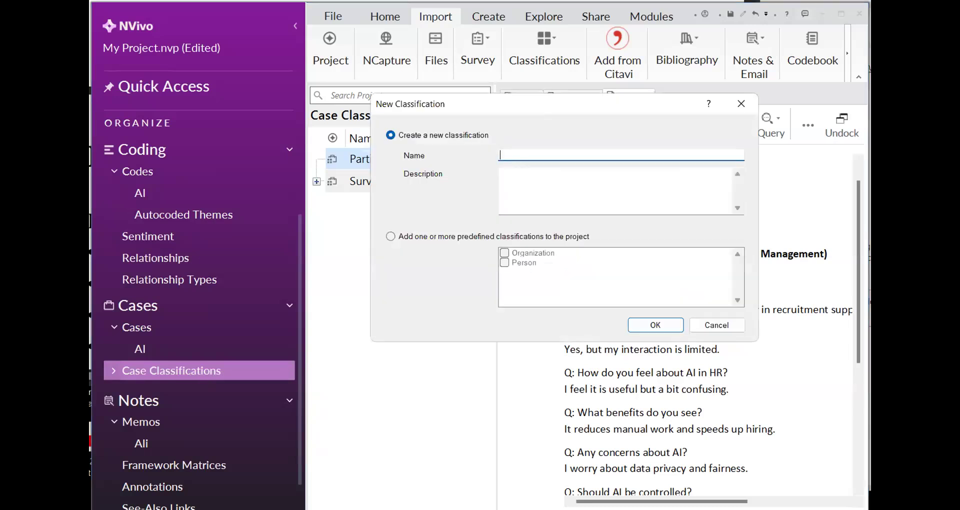
left_click(635, 324)
left_click(617, 278)
left_click(731, 114)
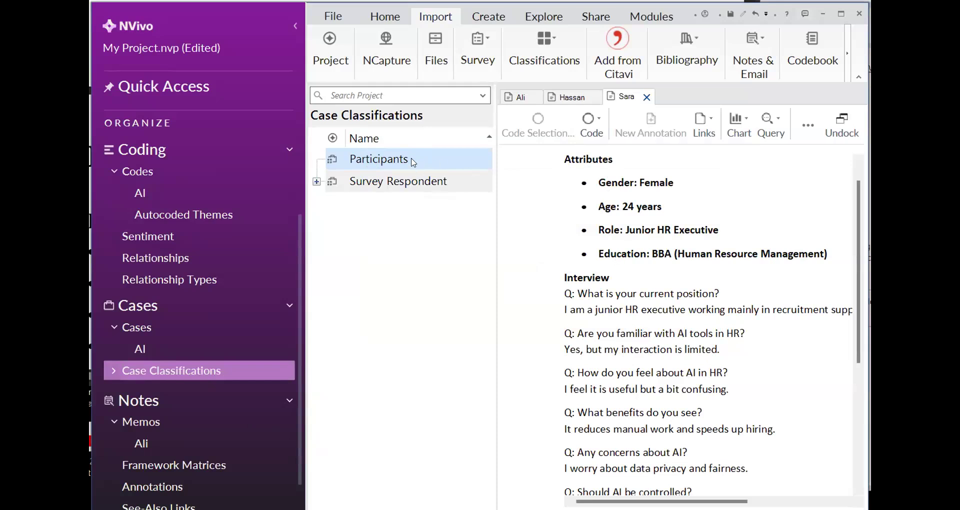
Add a new attribute named Gender with type Text to the Participants classification
right_click(412, 161)
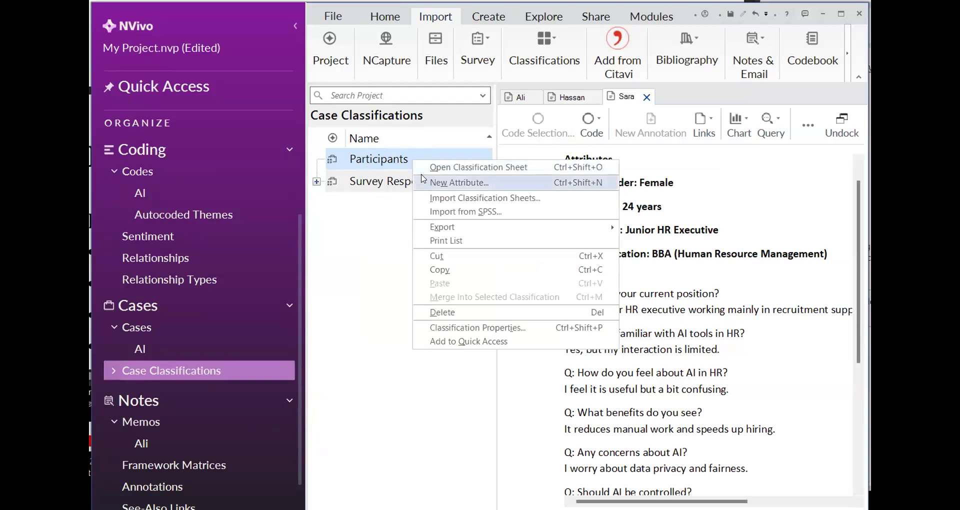
left_click(422, 178)
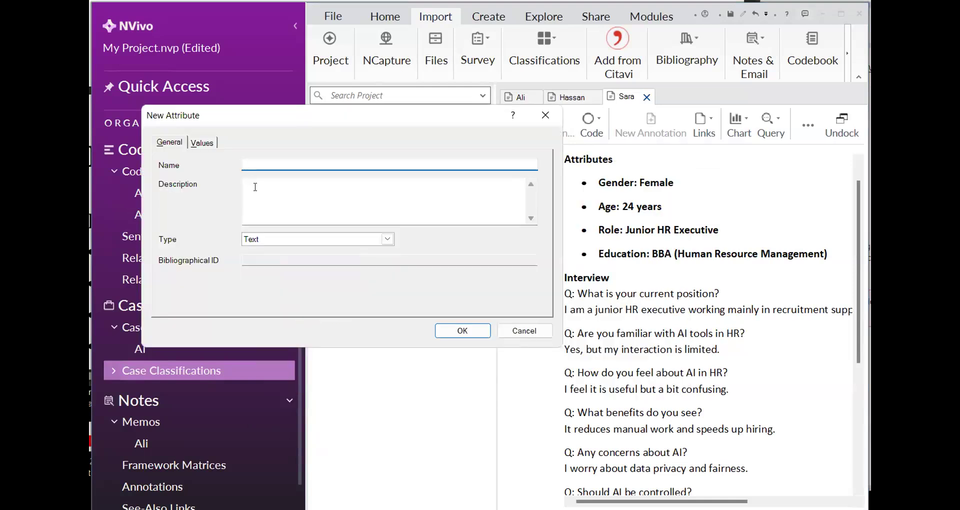
type("Gender")
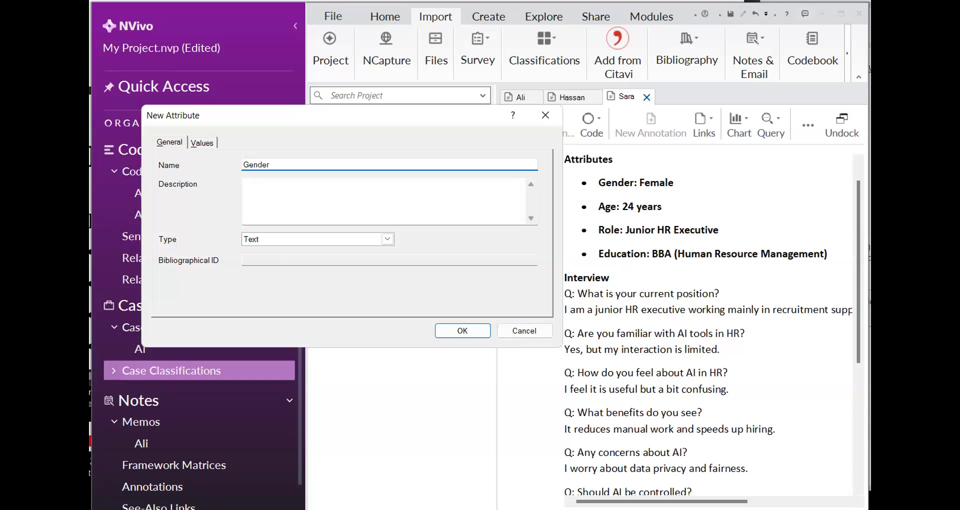
left_click(385, 241)
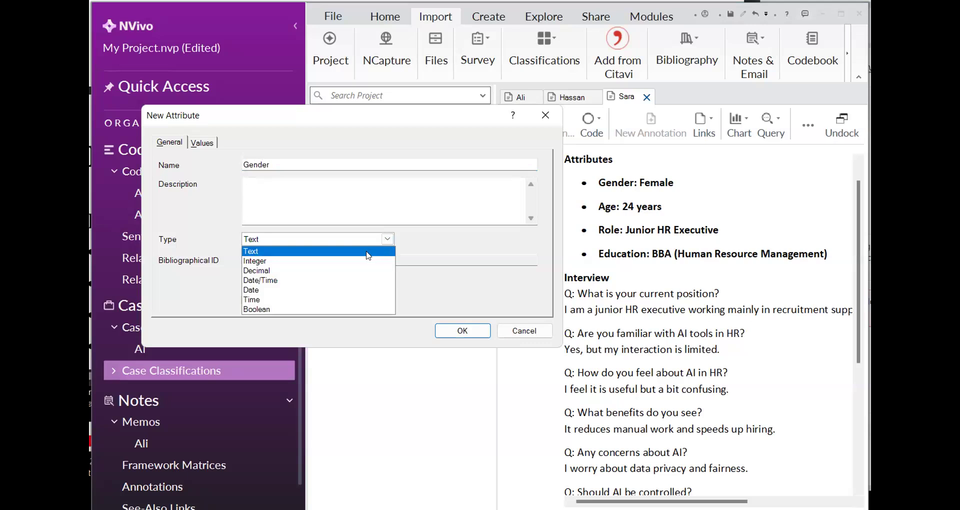
left_click(369, 256)
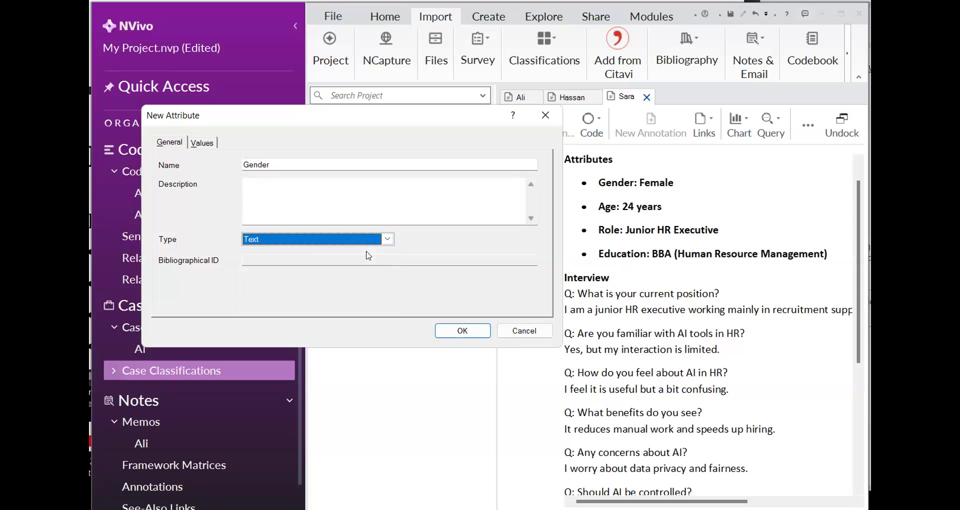
left_click(438, 334)
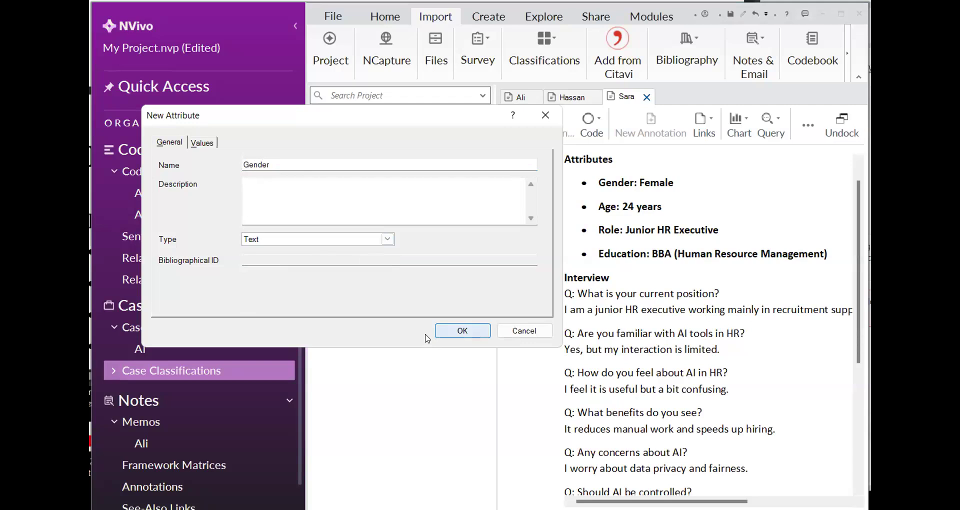
left_click(451, 330)
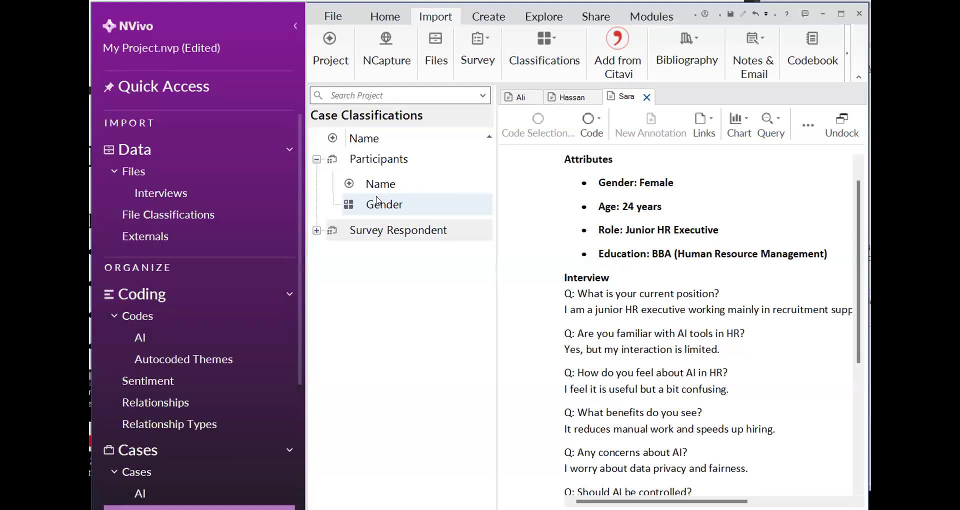
Add a new attribute named Age with type Integer to the Participants classification
right_click(367, 164)
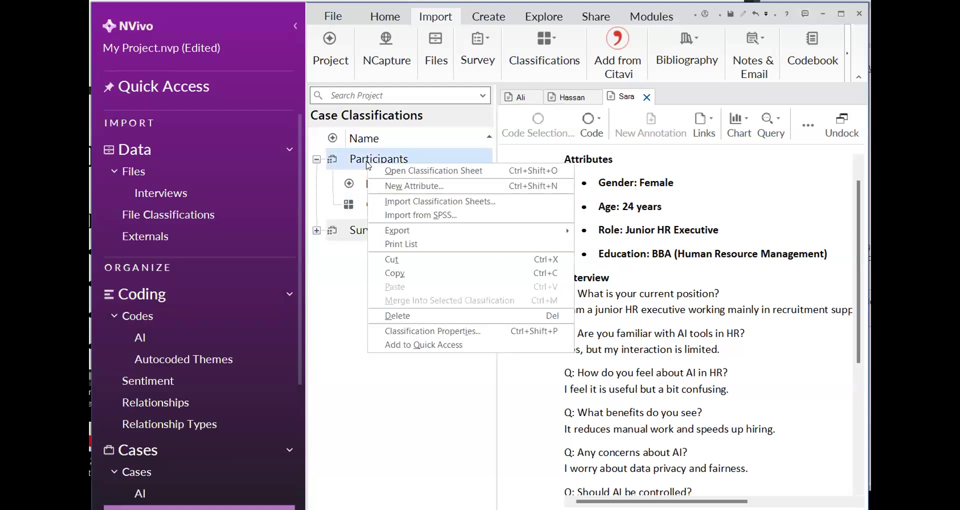
left_click(395, 186)
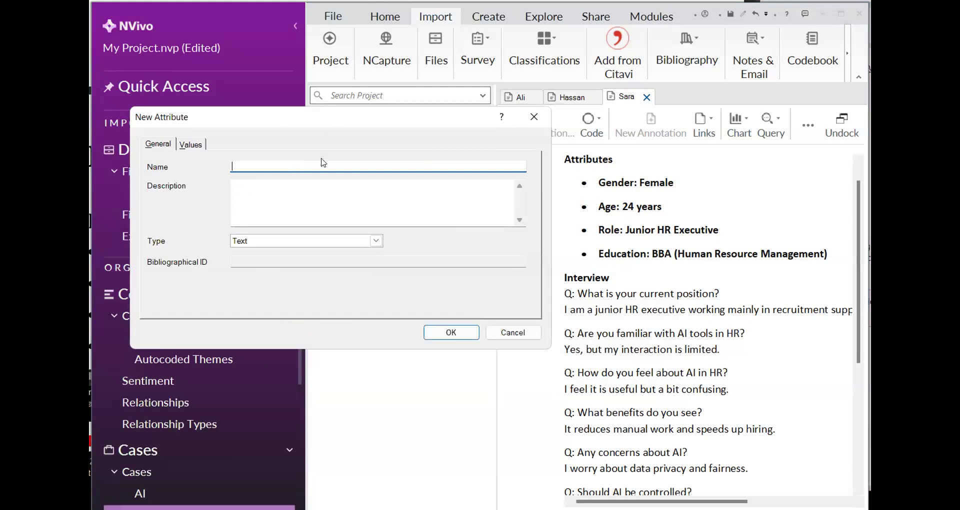
type("Age")
left_click(377, 241)
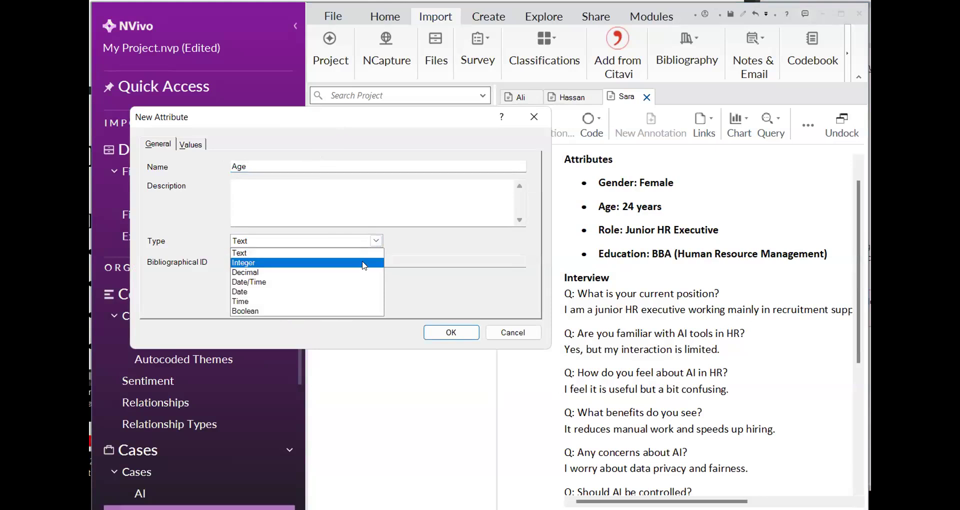
left_click(364, 263)
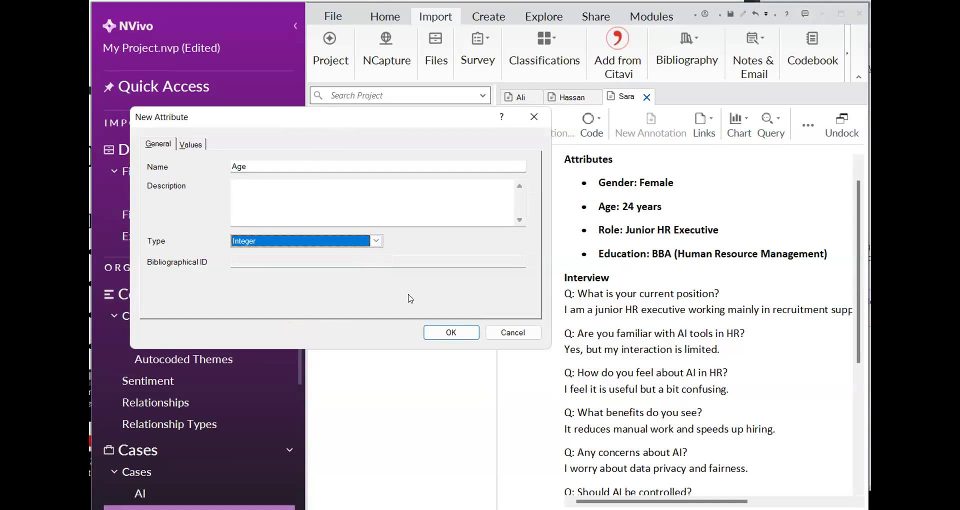
left_click(446, 333)
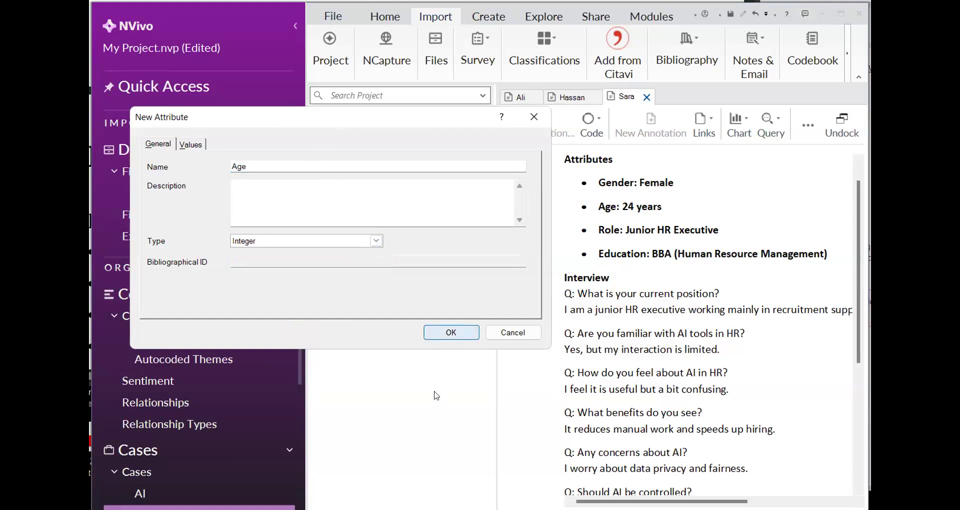
left_click(432, 338)
left_click(379, 160)
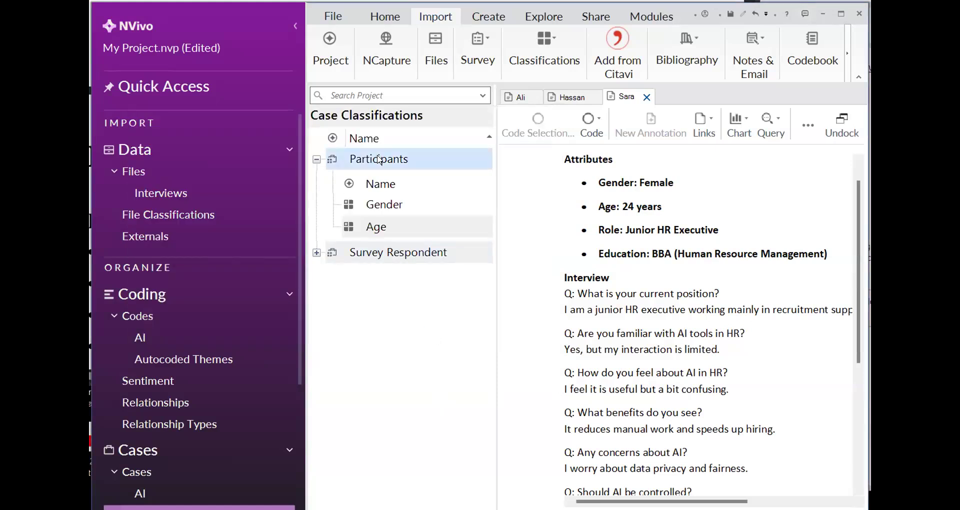
Add a new attribute named Role with type Text to the Participants classification
right_click(380, 160)
left_click(392, 177)
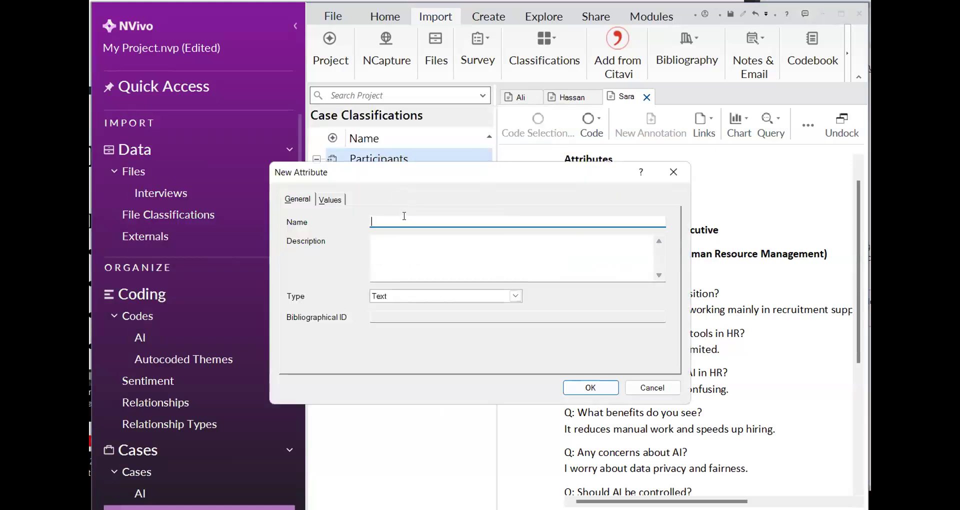
type("Role")
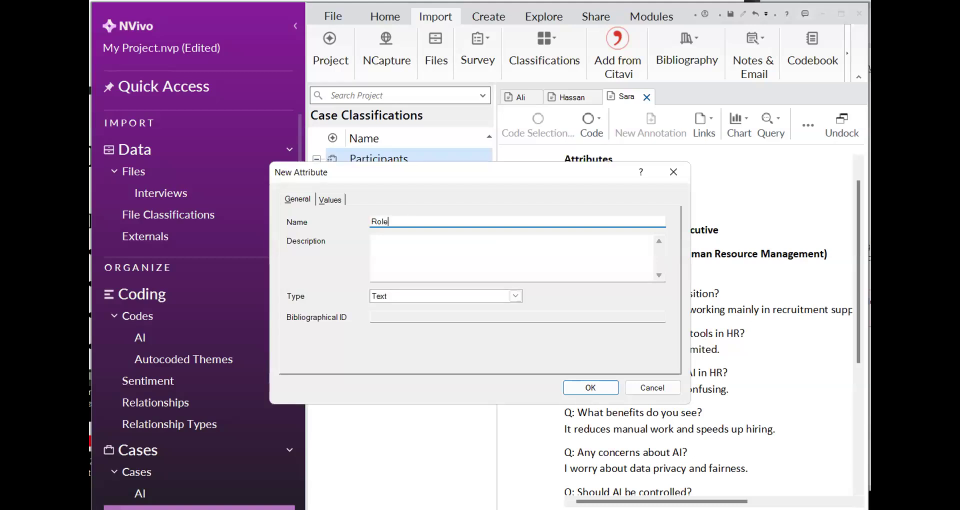
left_click(565, 384)
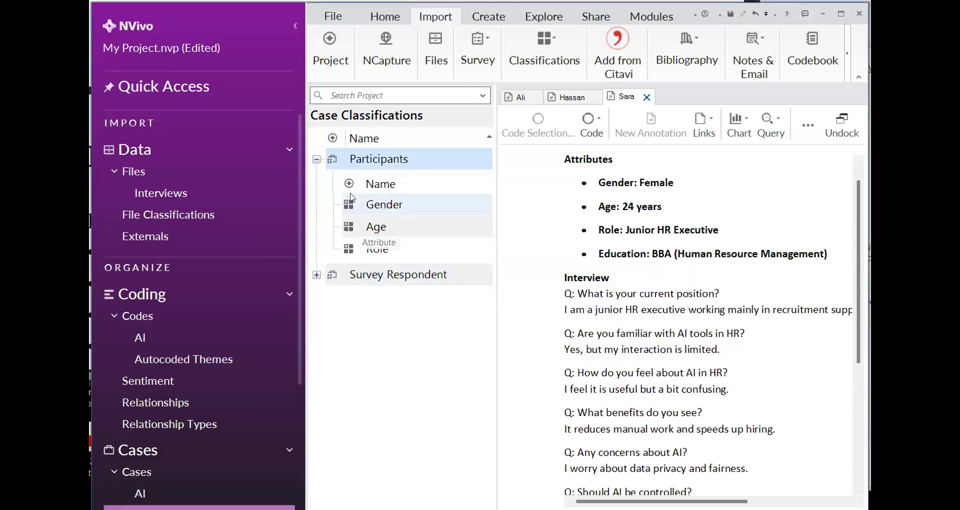
Add a new attribute named Edu with type Text to the Participants classification
right_click(354, 159)
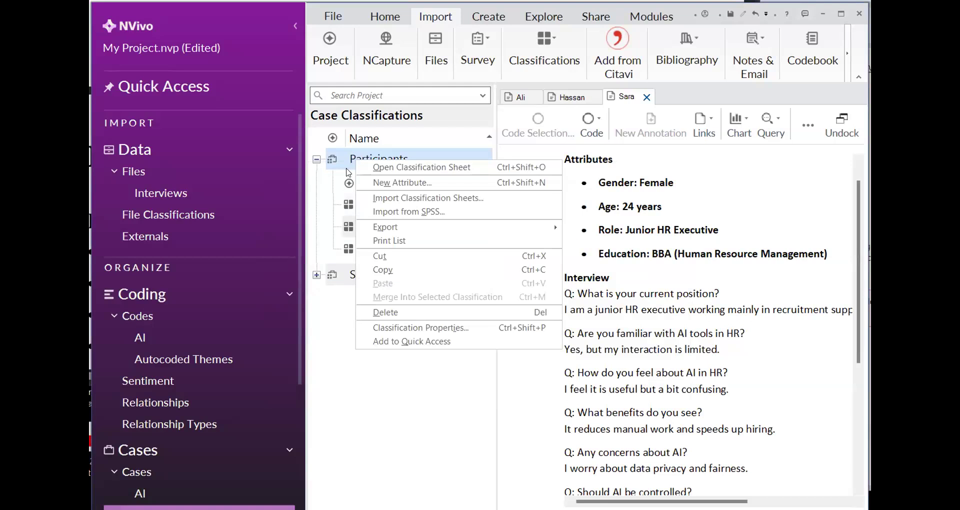
left_click(368, 190)
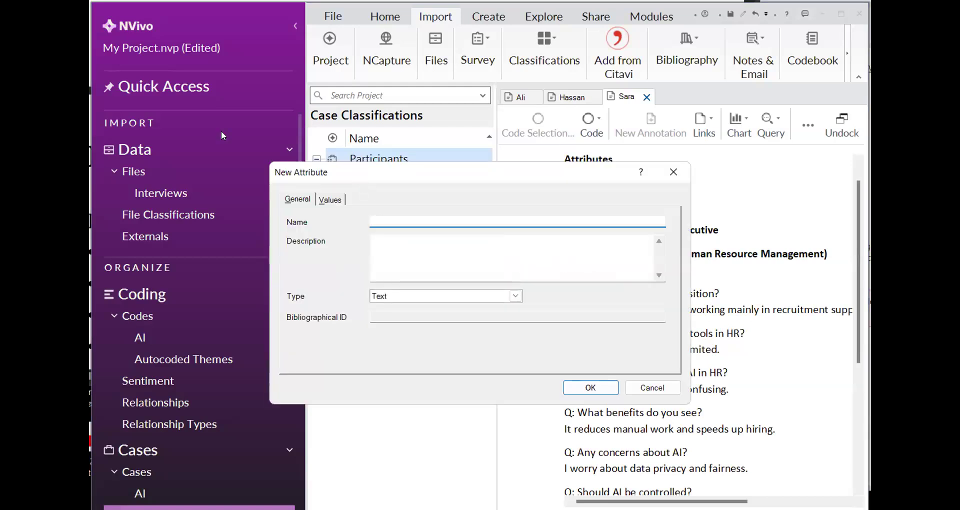
type("Edu")
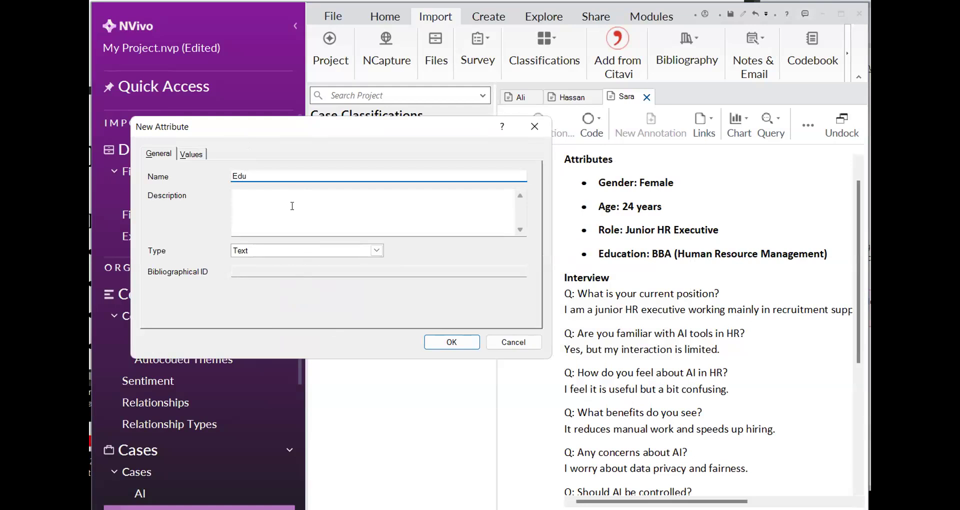
left_click(449, 343)
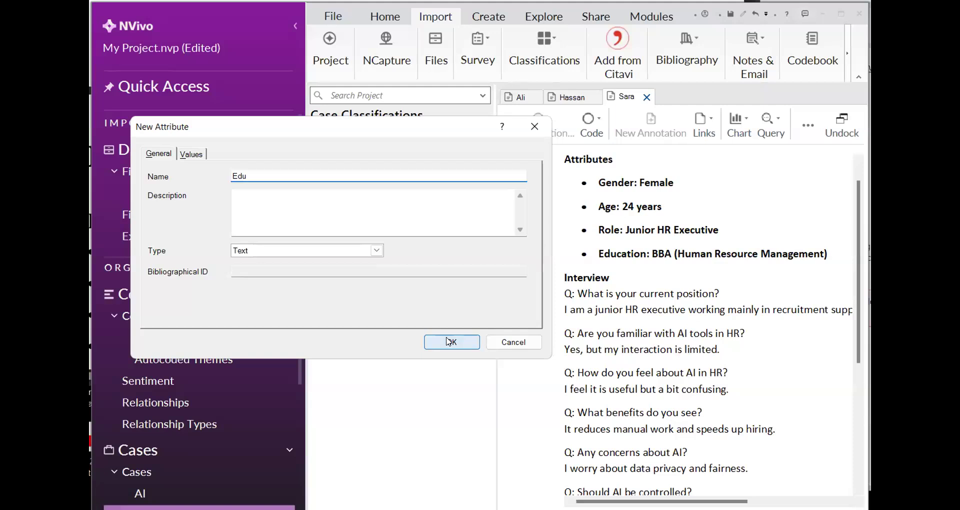
left_click(448, 342)
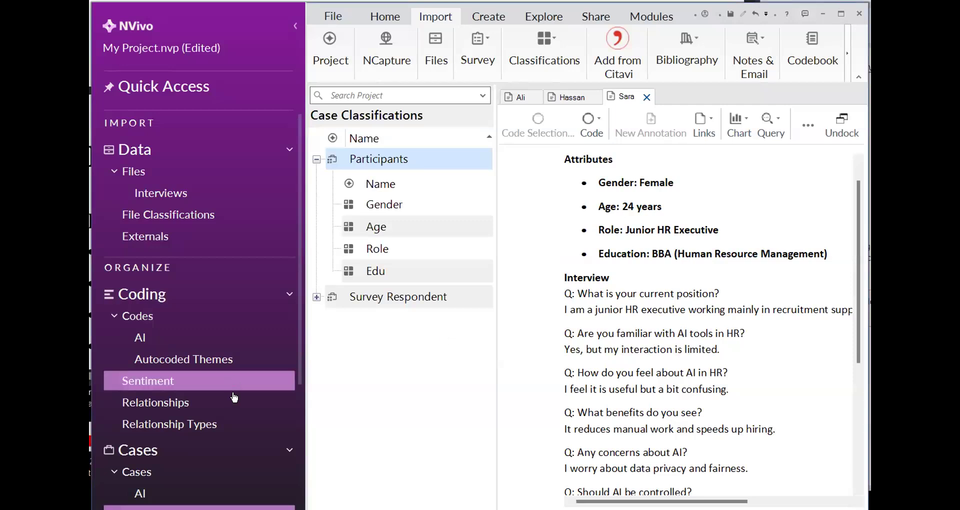
Open the project's list of cases in place of the case classifications
scroll(262, 352, "down", 1)
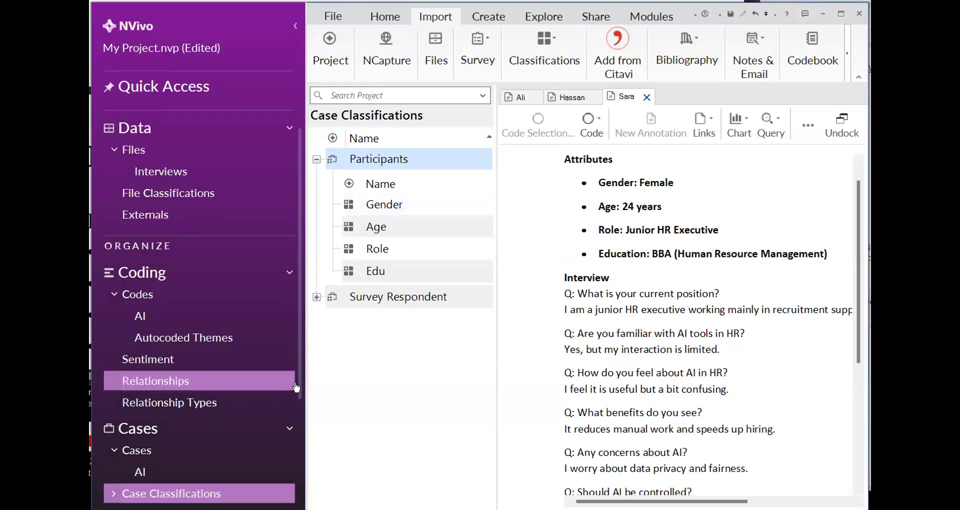
key("F2")
left_click(301, 404)
scroll(301, 401, "down", 1)
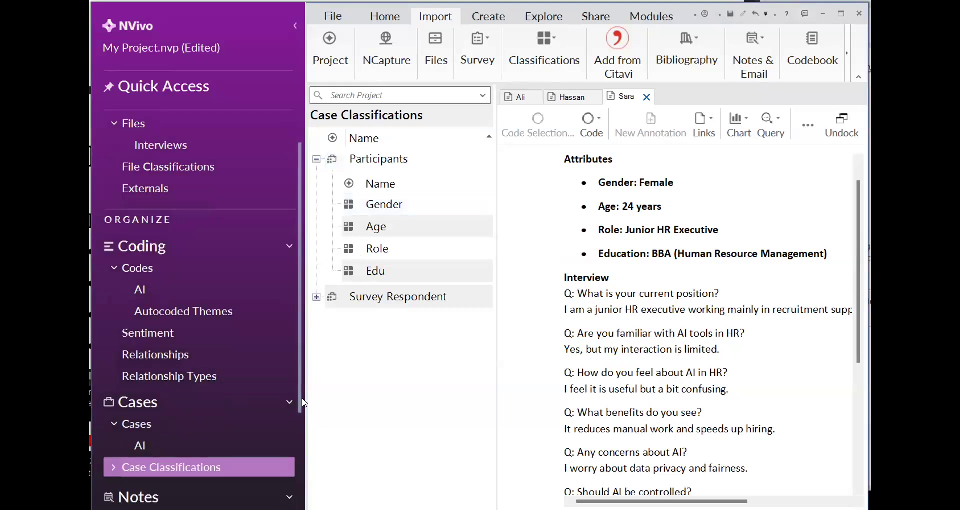
scroll(300, 415, "down", 2)
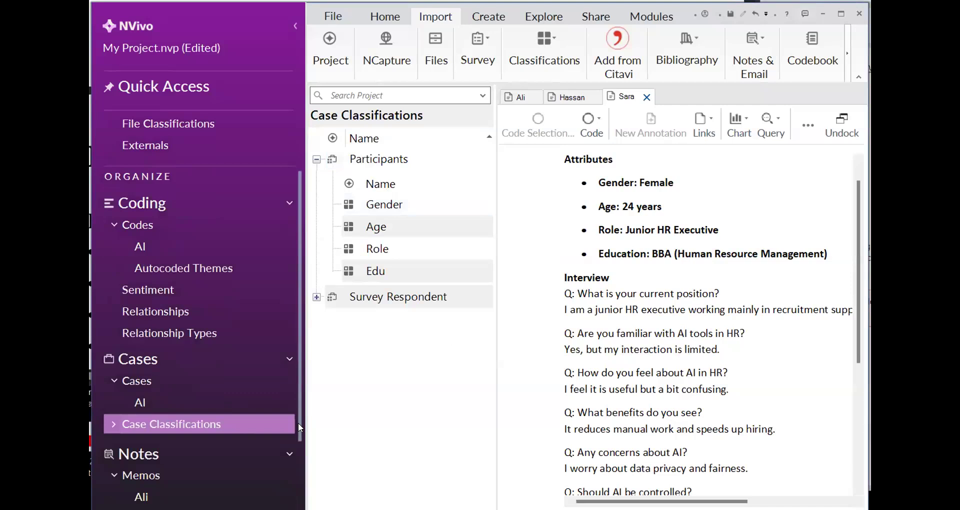
left_click(145, 382)
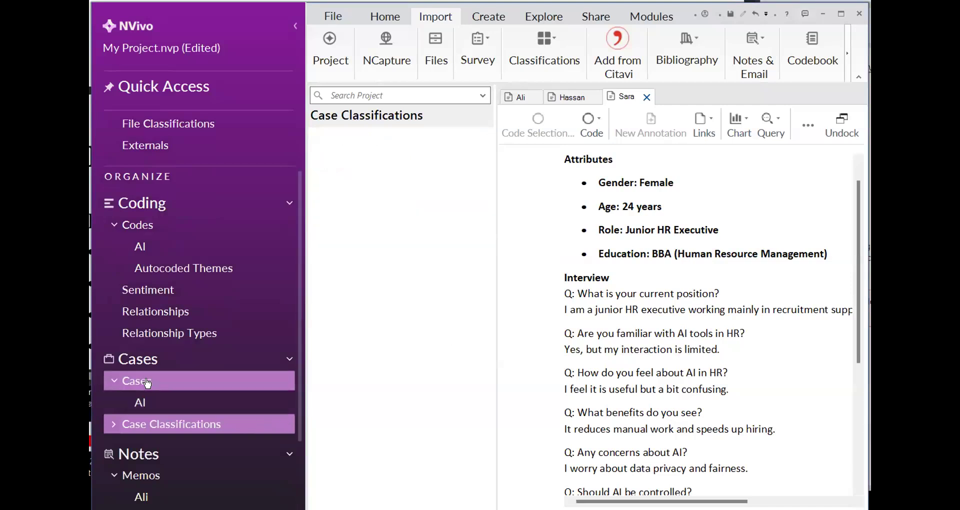
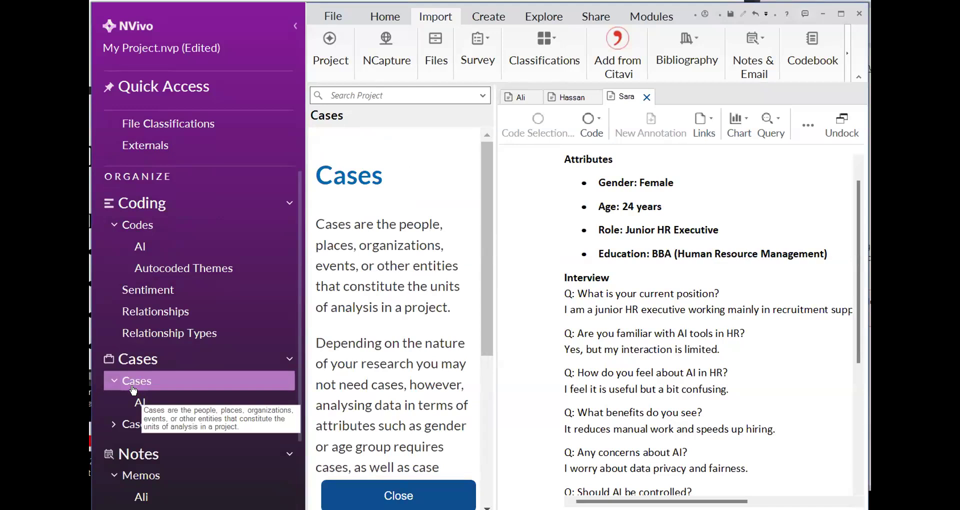
Create a new case named in capitals after the first interview participant
right_click(131, 384)
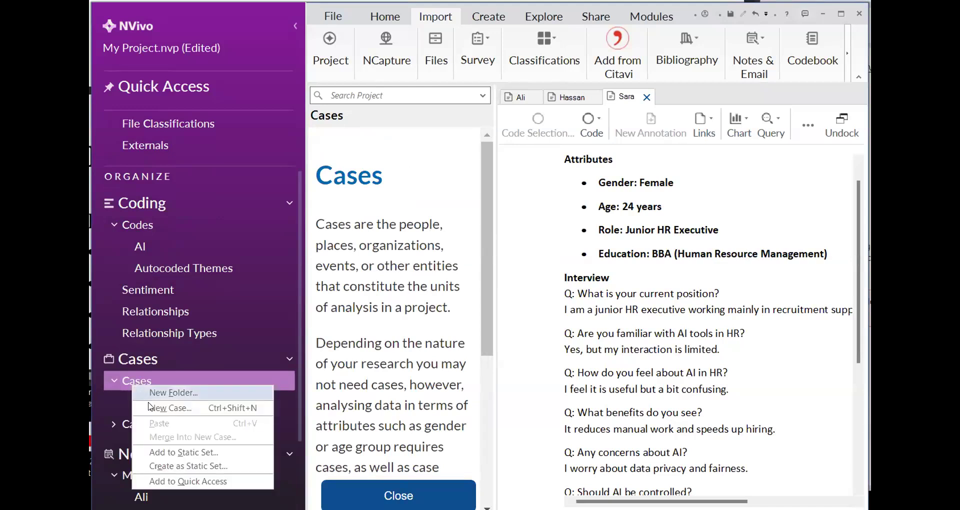
left_click(148, 402)
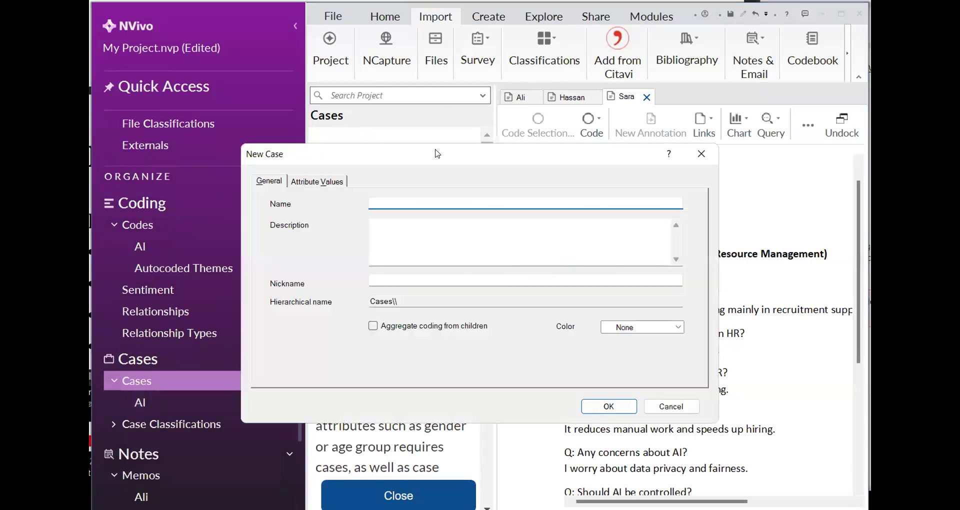
left_click_drag(435, 151, 314, 118)
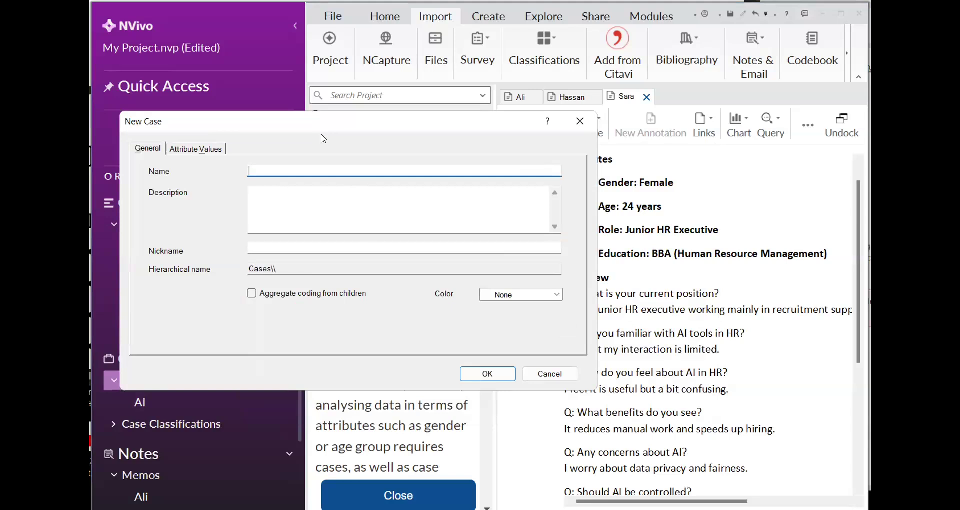
type("AL")
left_click(470, 373)
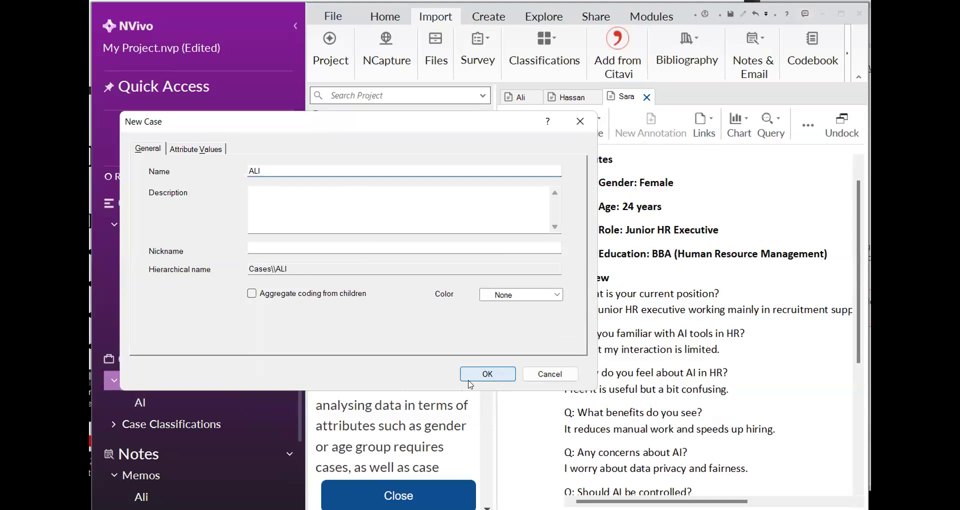
left_click(470, 379)
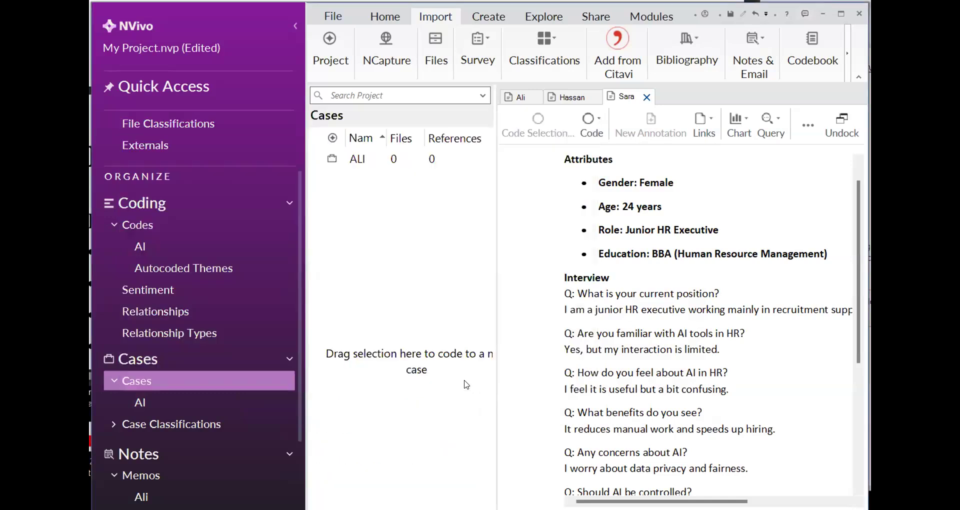
Create a new case named in capitals after the second interview participant
right_click(398, 273)
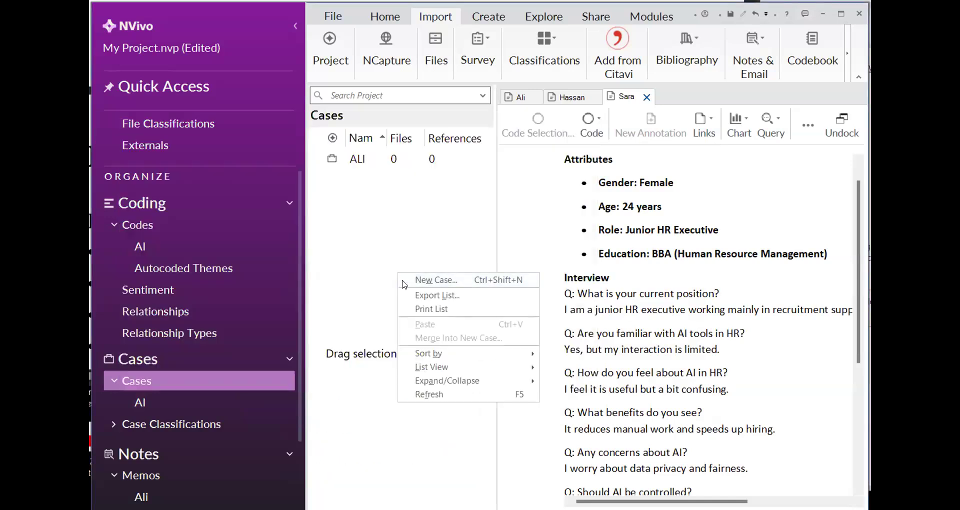
left_click(404, 281)
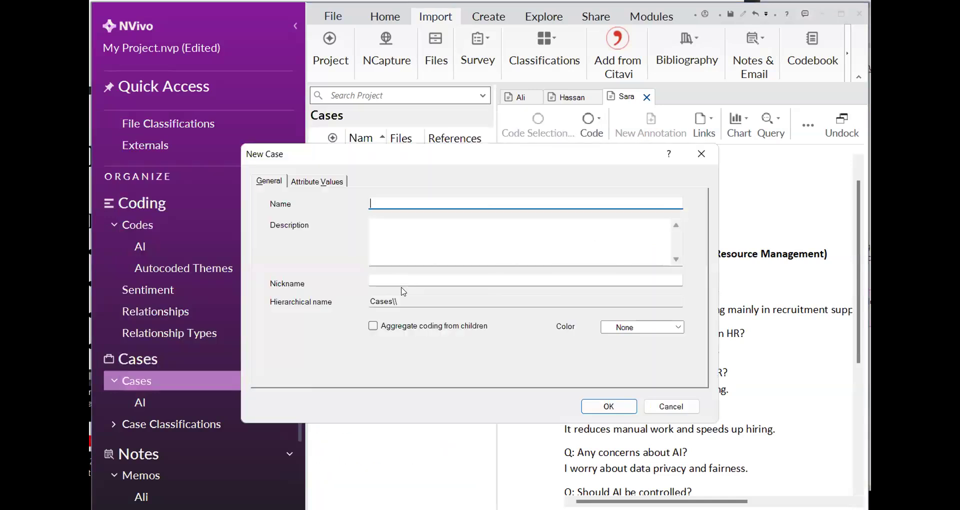
type("HASSAN")
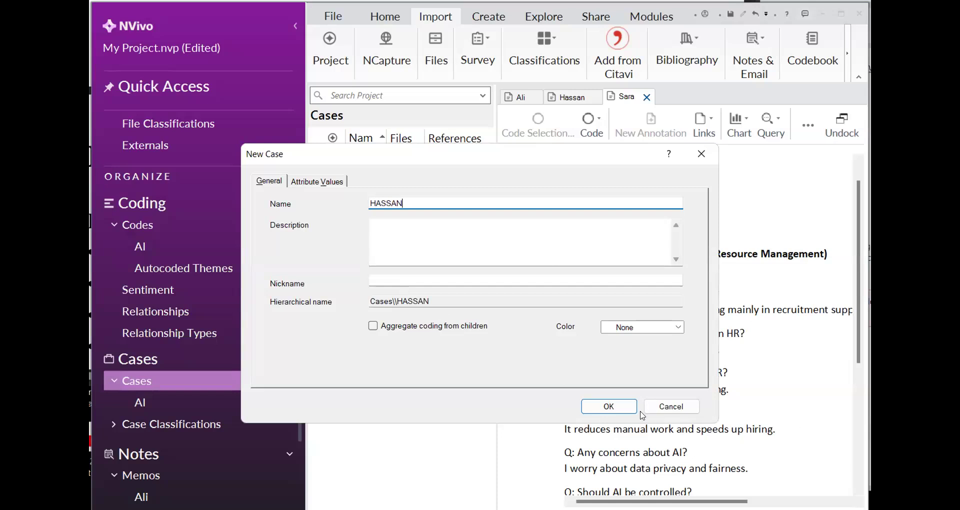
left_click(603, 401)
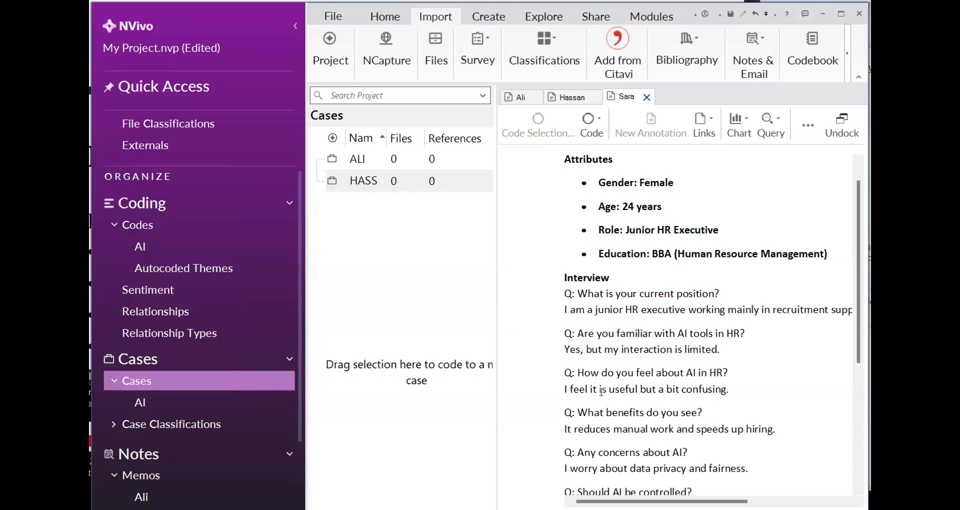
Create a new case named in capitals after the third interview participant
right_click(412, 277)
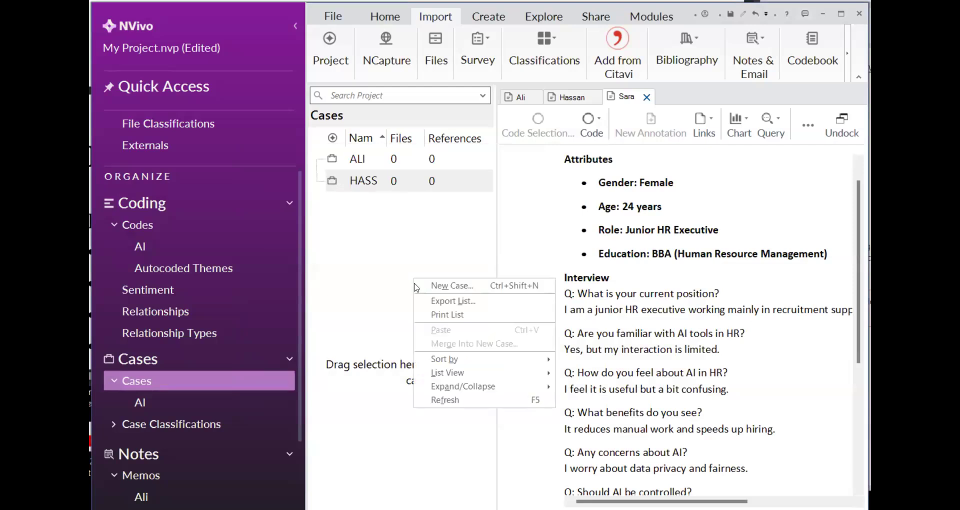
left_click(420, 285)
type("SARA")
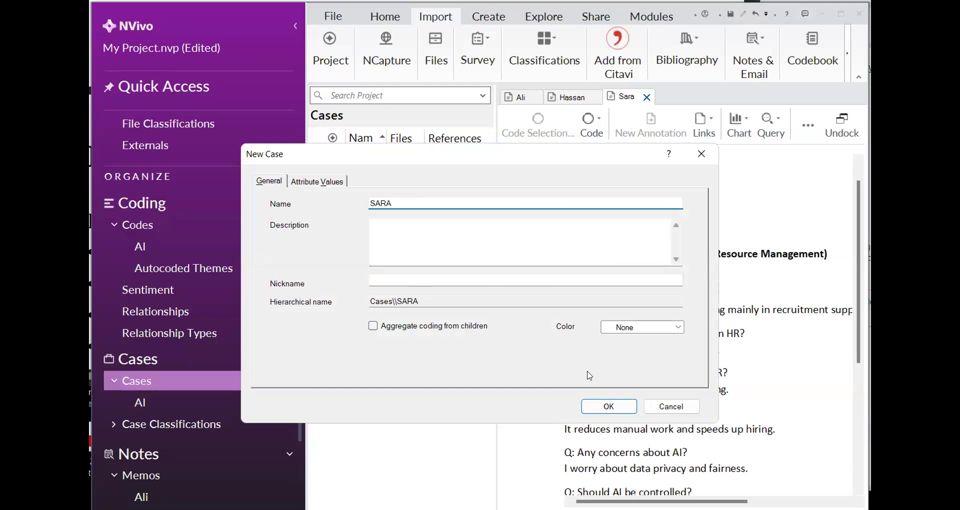
left_click(607, 407)
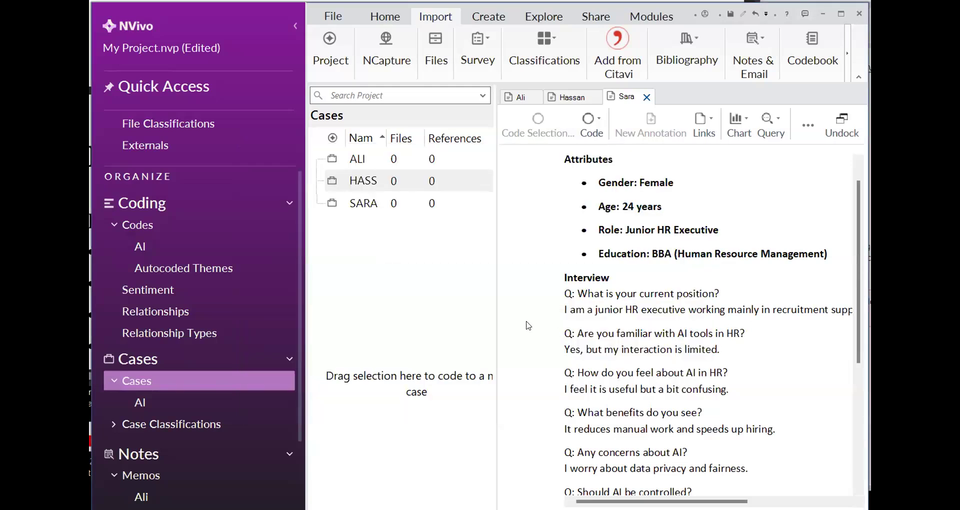
Assign the Participants classification to the first case in the list
left_click(378, 161)
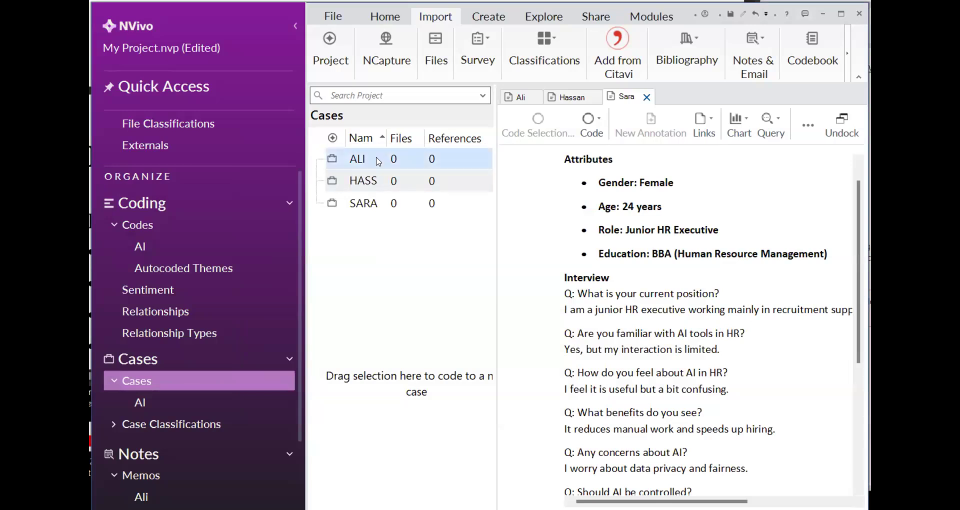
right_click(374, 163)
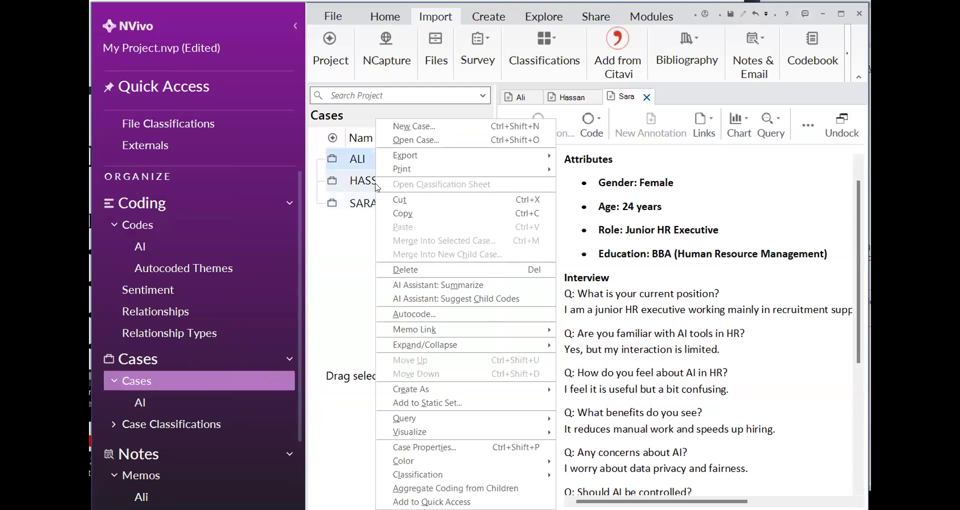
left_click(432, 464)
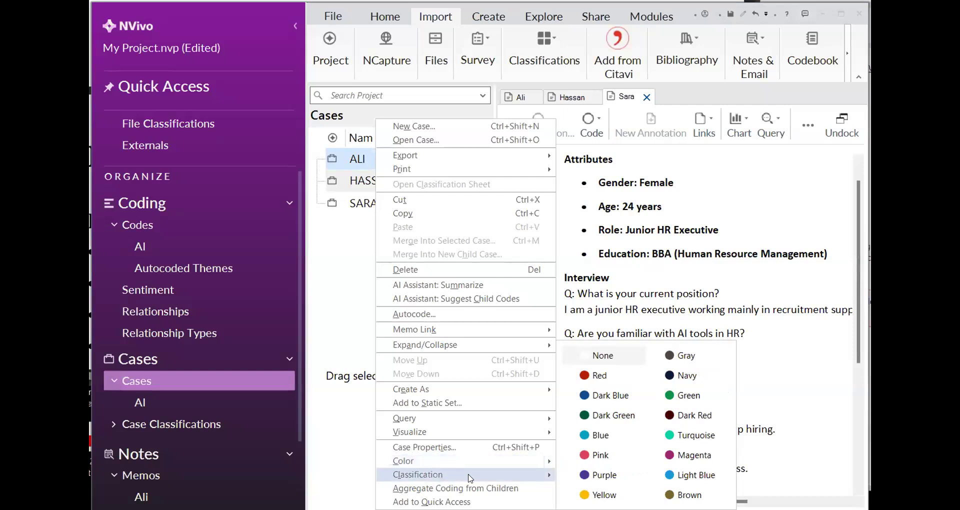
mouse_move(537, 473)
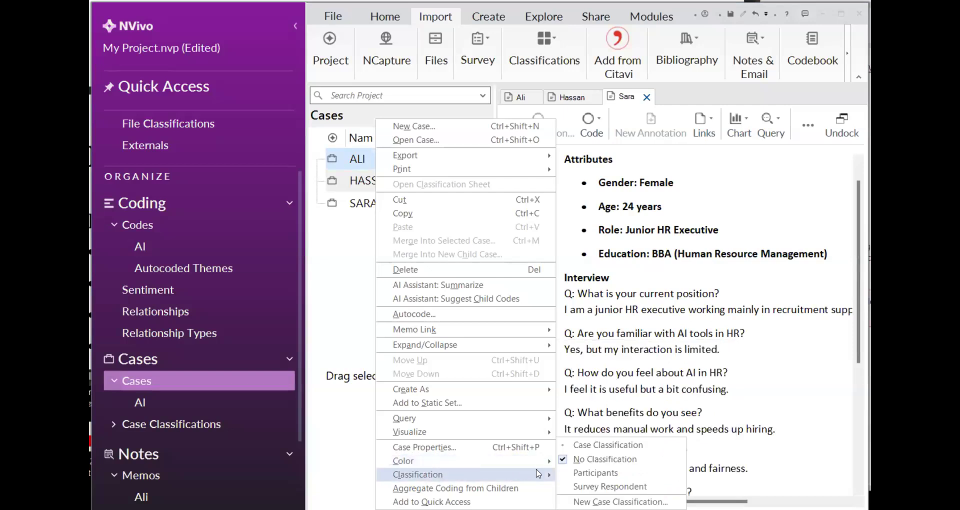
left_click(562, 473)
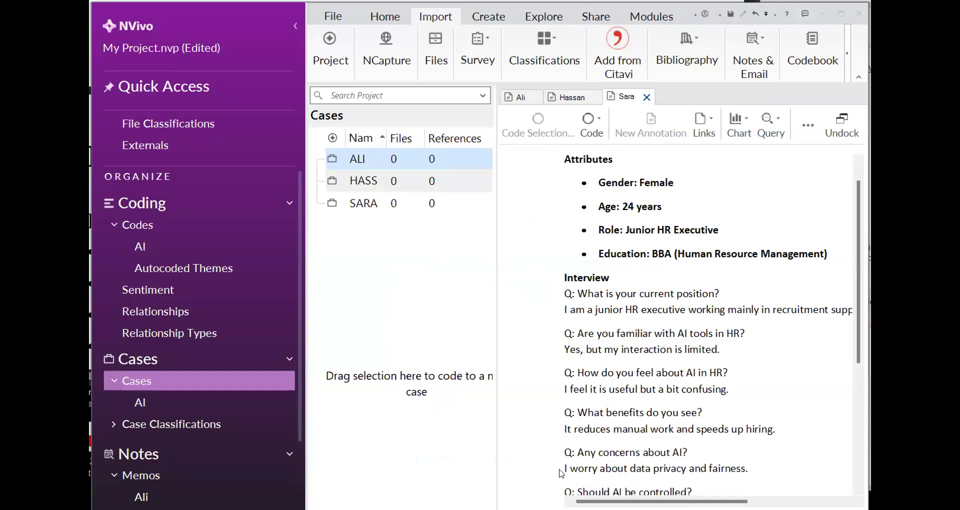
Assign the Participants classification to the second case in the list
left_click(360, 179)
right_click(355, 180)
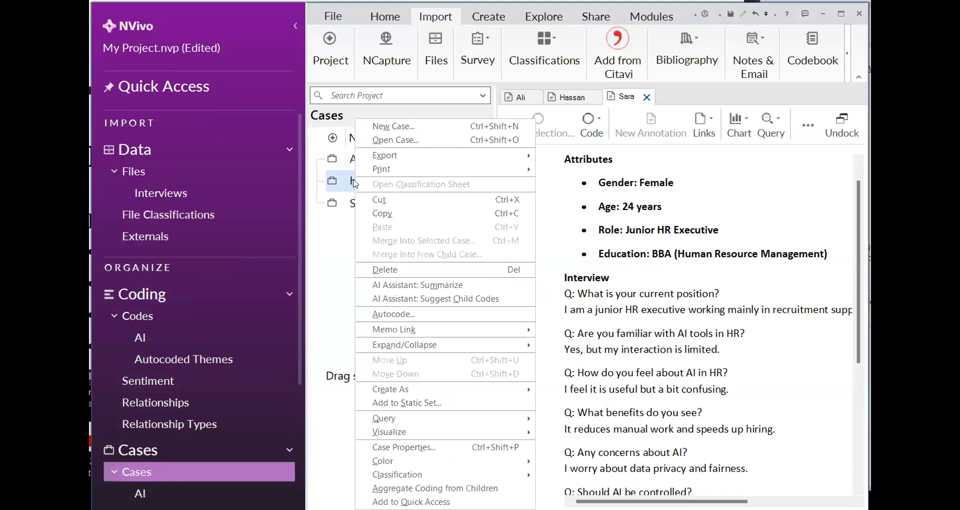
mouse_move(452, 475)
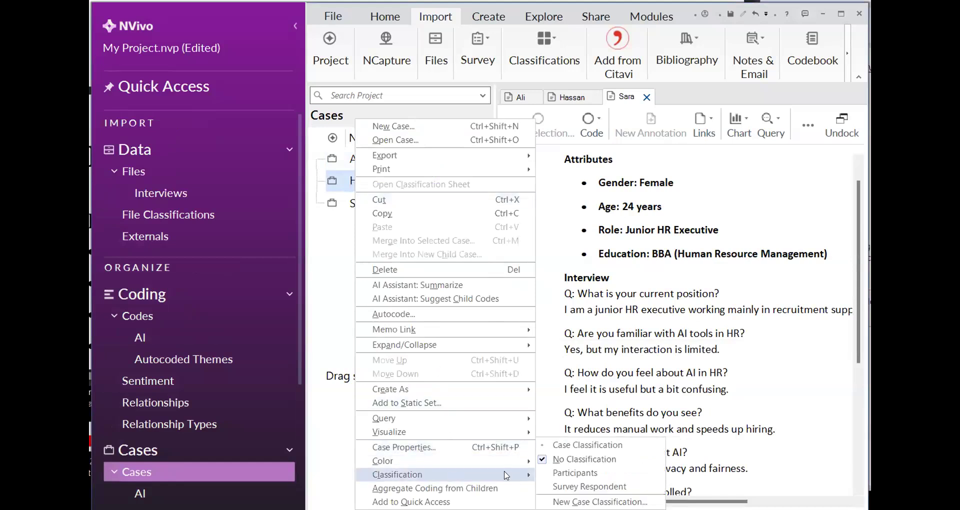
left_click(585, 477)
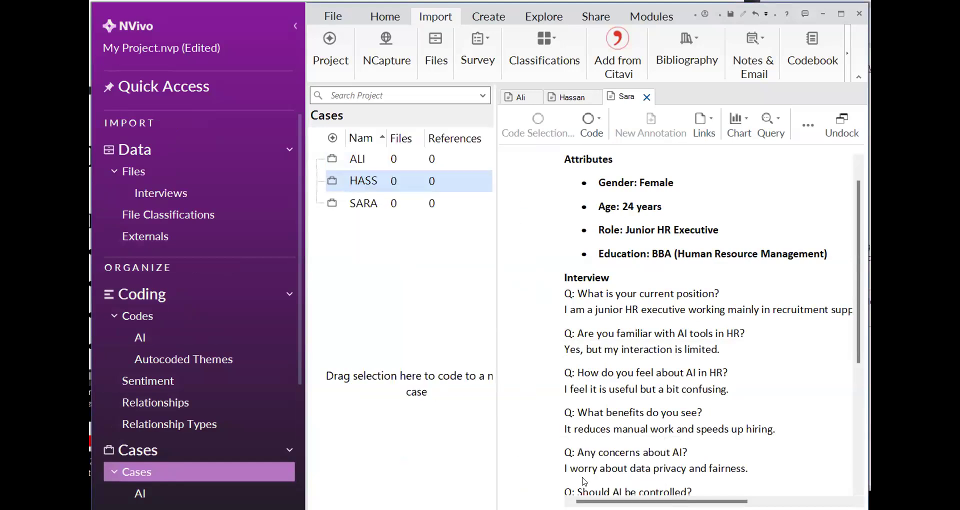
Assign the Participants classification to the third case in the list
right_click(352, 202)
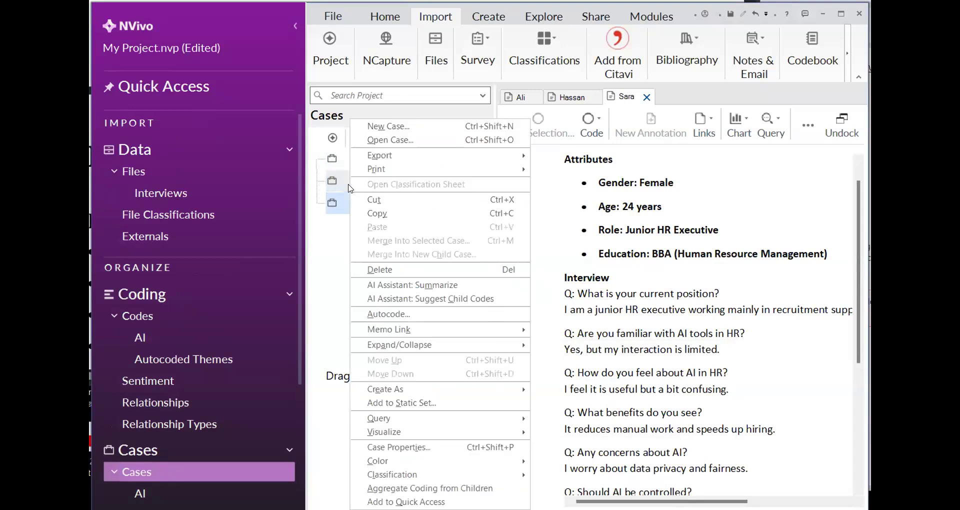
mouse_move(455, 475)
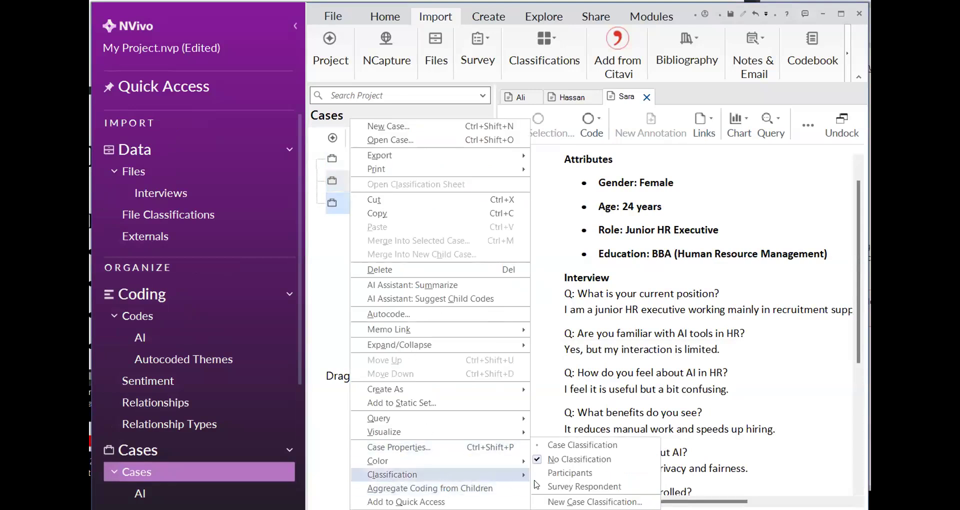
left_click(559, 472)
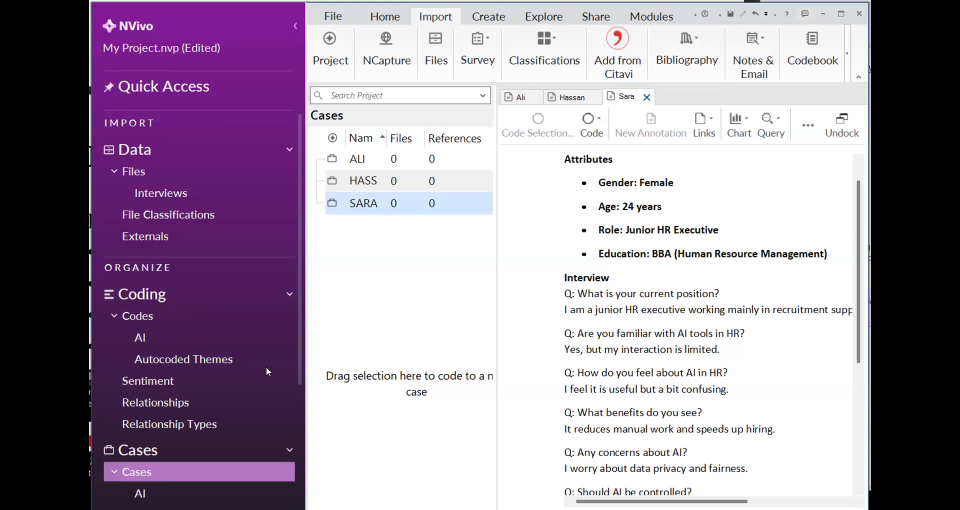
Open the classification sheet of Participants from the project's case classifications
scroll(265, 367, "down", 5)
left_click(230, 387)
left_click(209, 406)
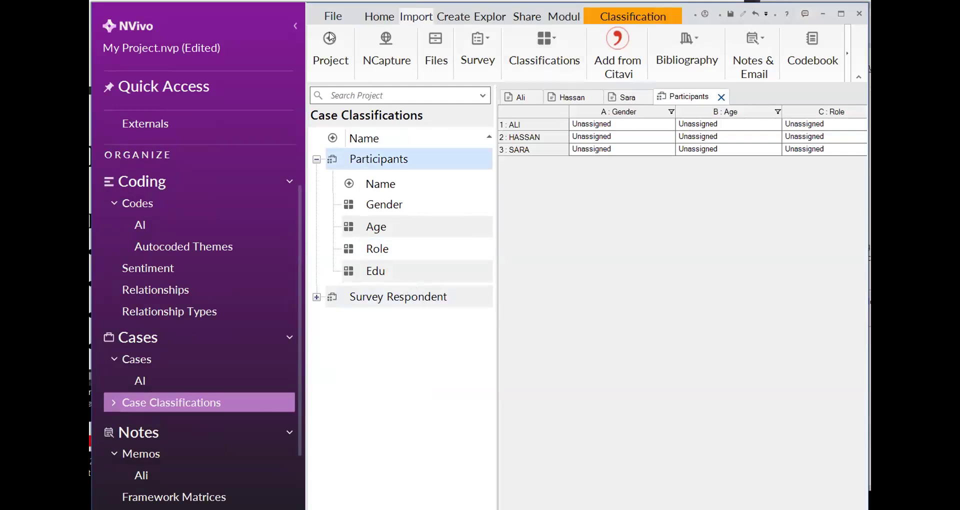
left_click(296, 24)
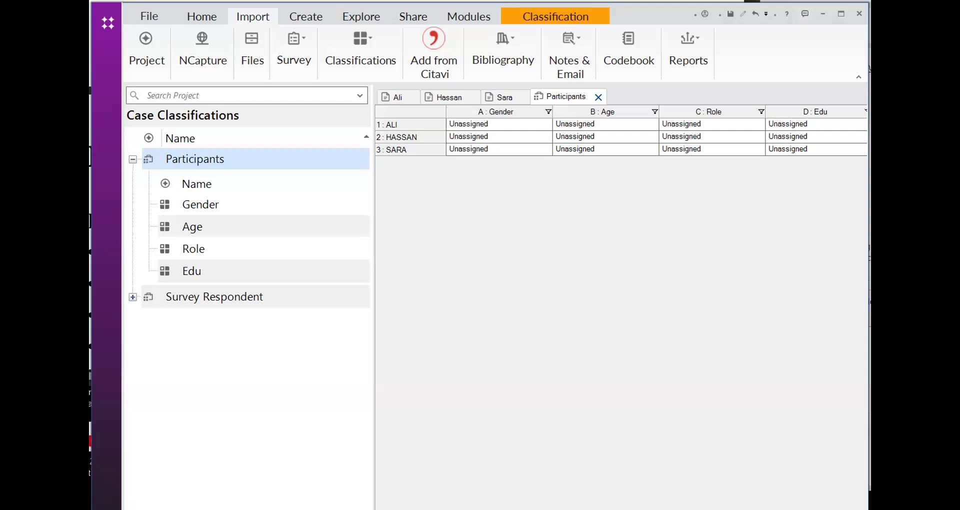
right_click(161, 156)
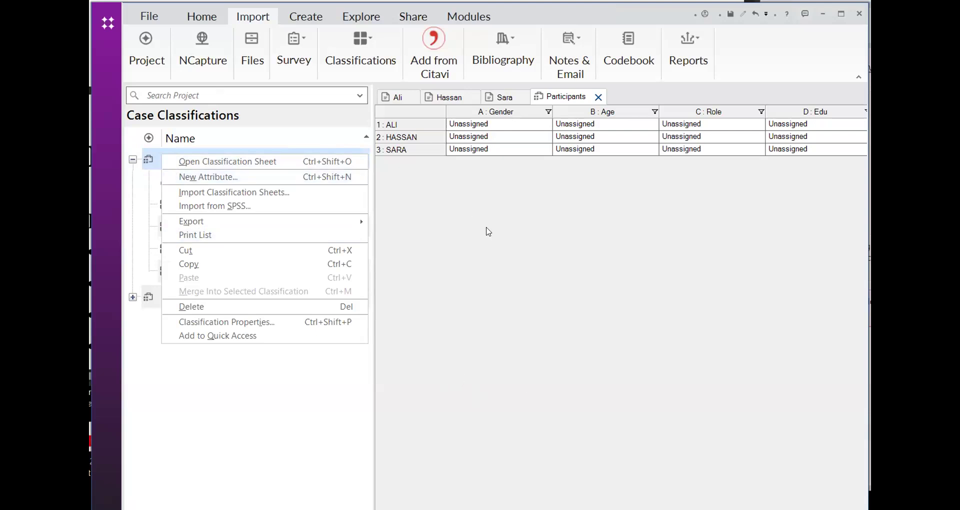
left_click(488, 231)
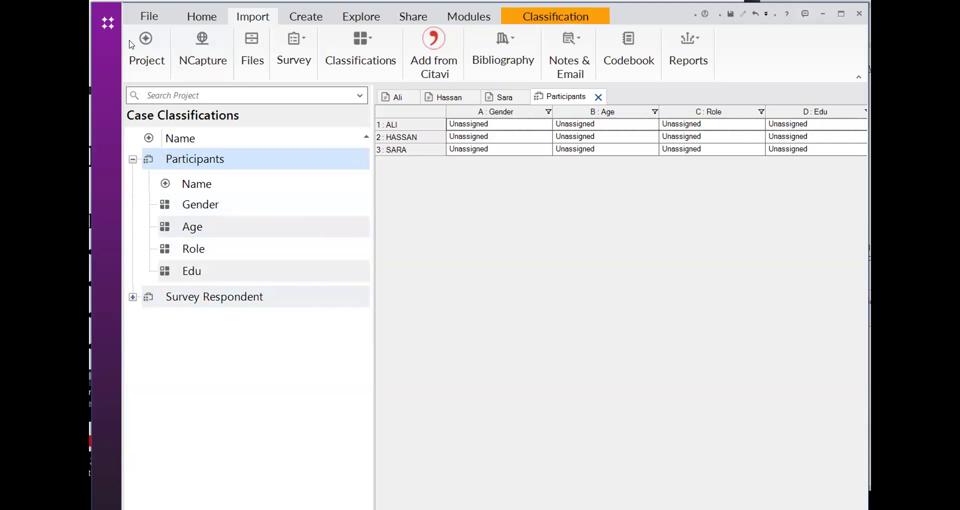
left_click(108, 22)
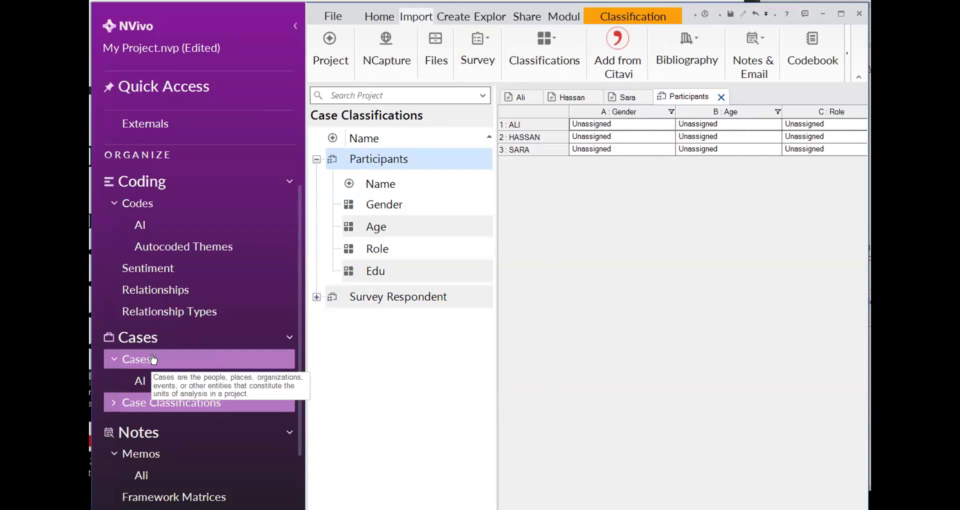
left_click(153, 359)
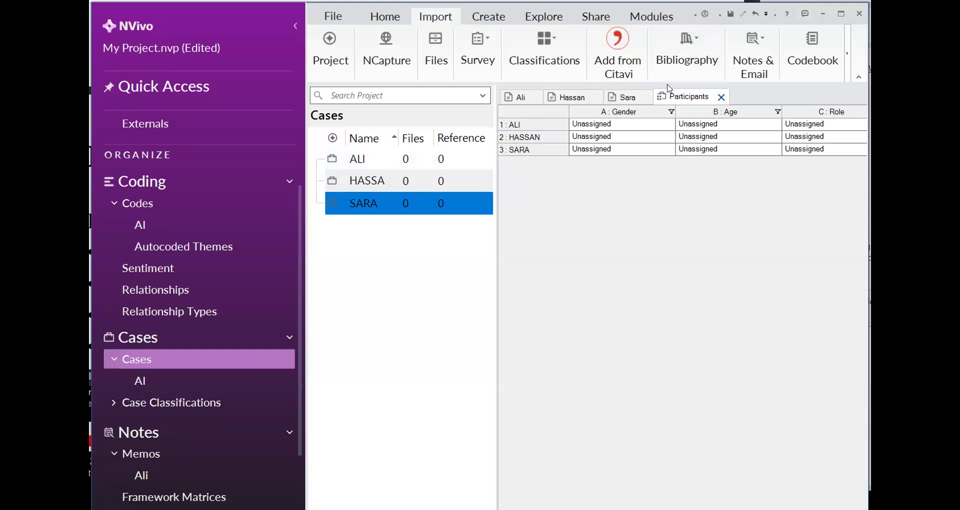
left_click(669, 127)
left_click(668, 128)
left_click(415, 161)
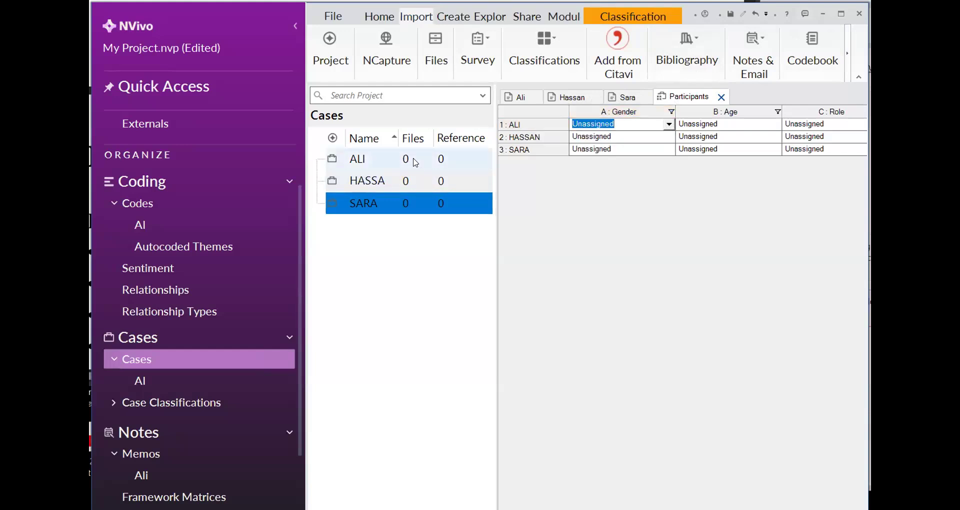
left_click(413, 163)
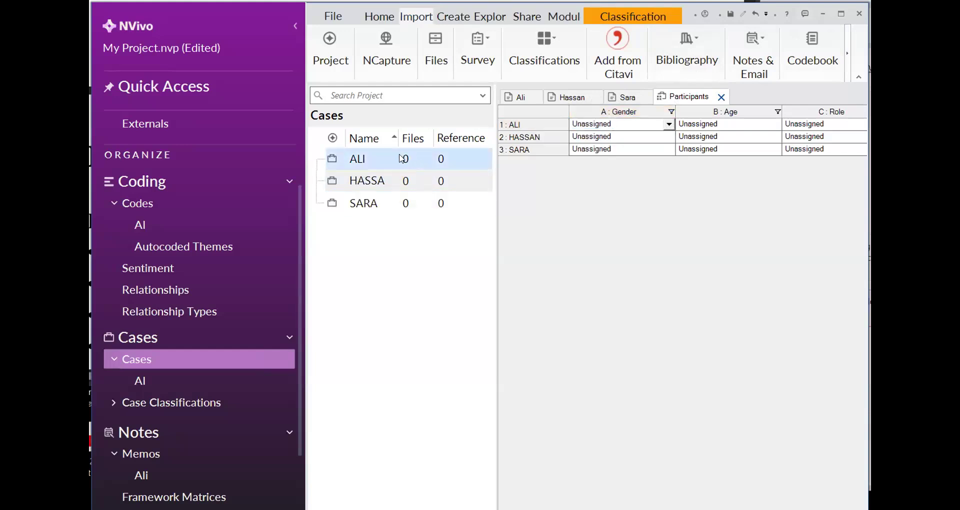
right_click(398, 158)
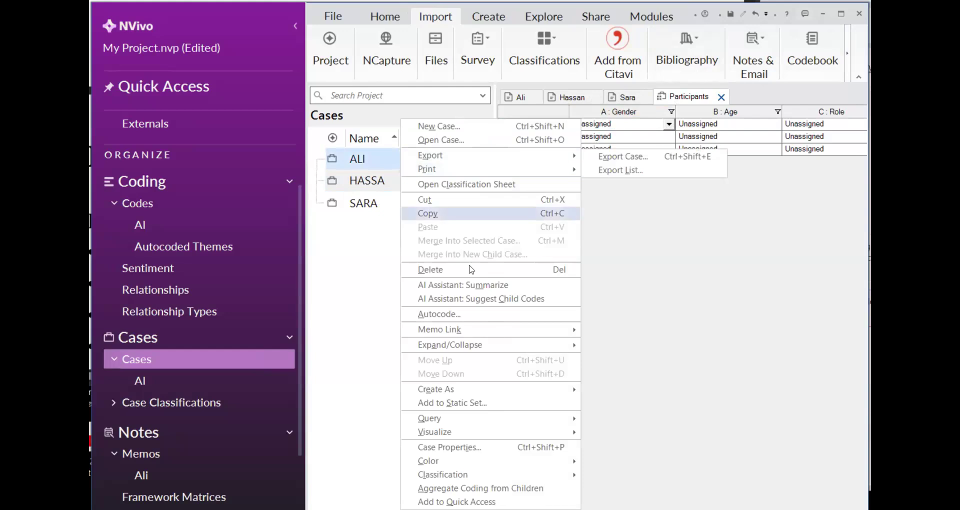
left_click(644, 219)
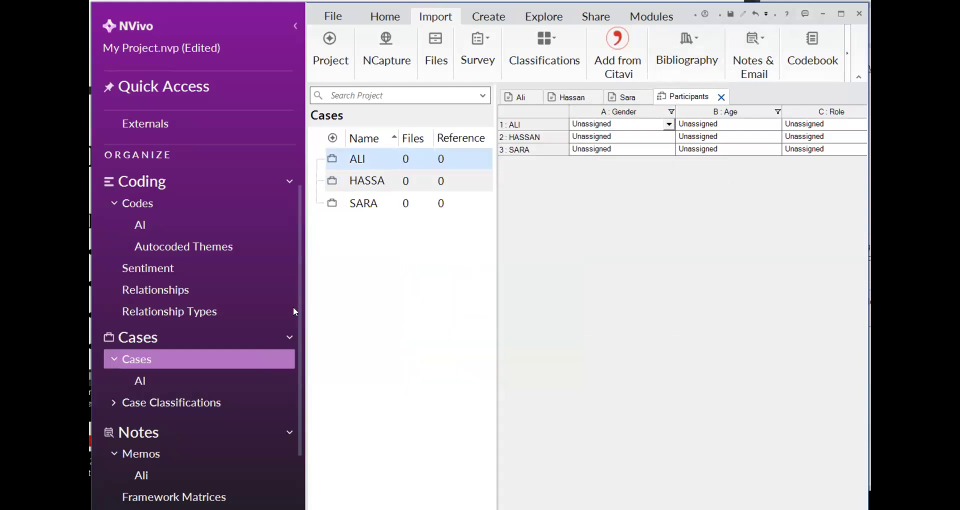
Open the list of attribute values for the Gender attribute of the Participants case classification
left_click(171, 401)
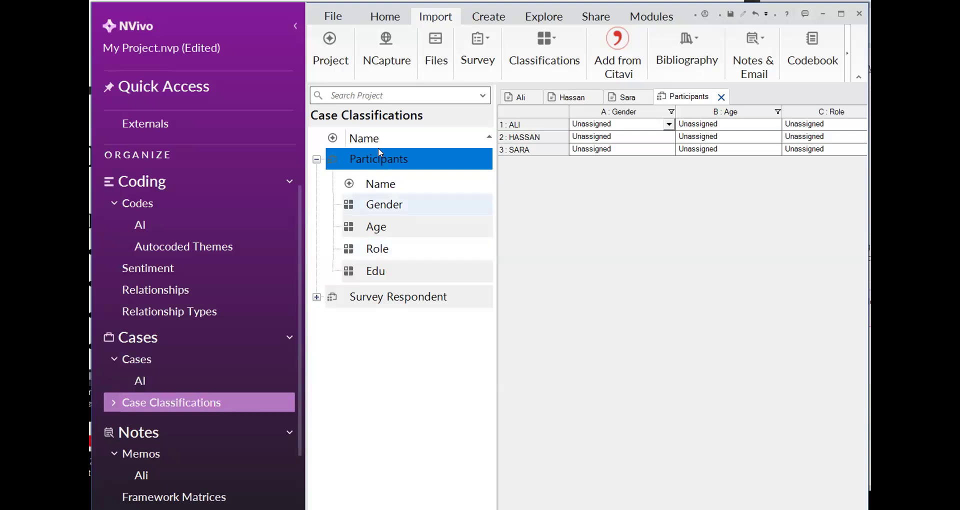
right_click(377, 160)
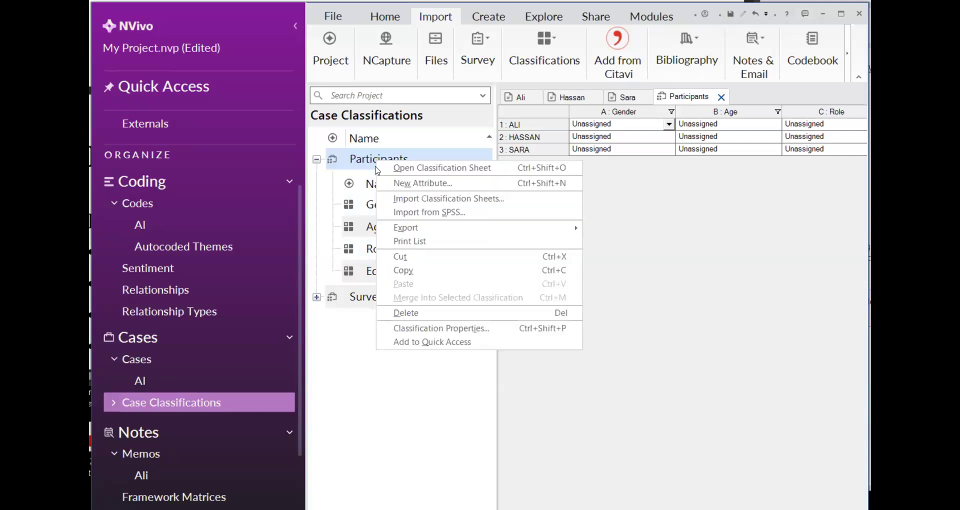
left_click(360, 213)
right_click(360, 212)
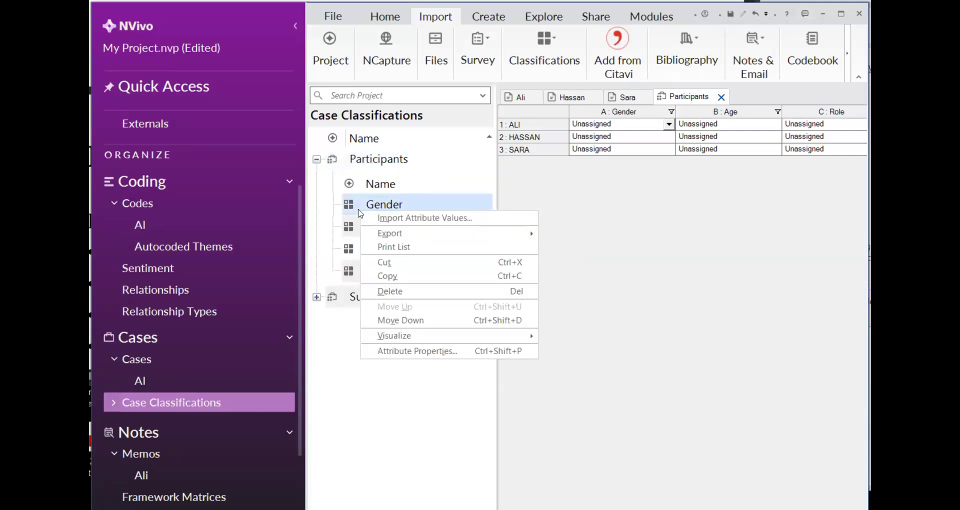
mouse_move(396, 334)
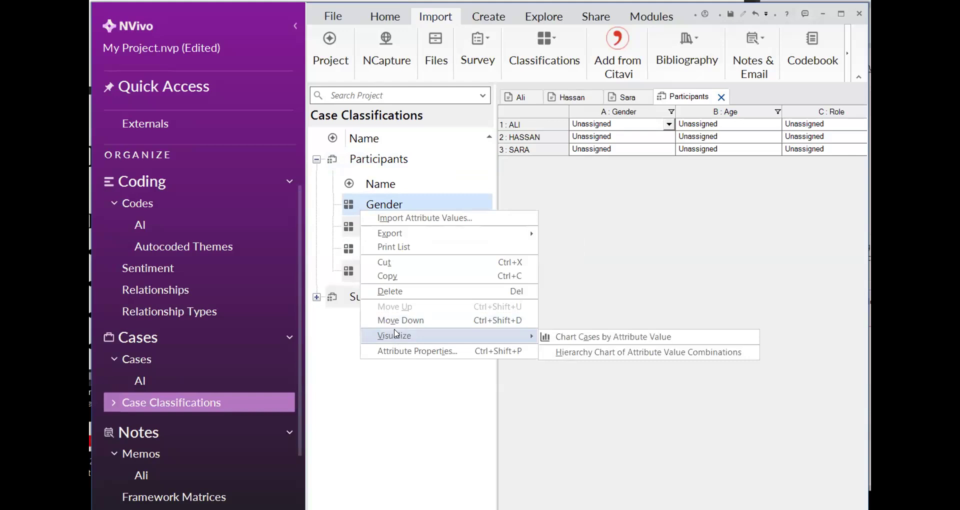
left_click(394, 351)
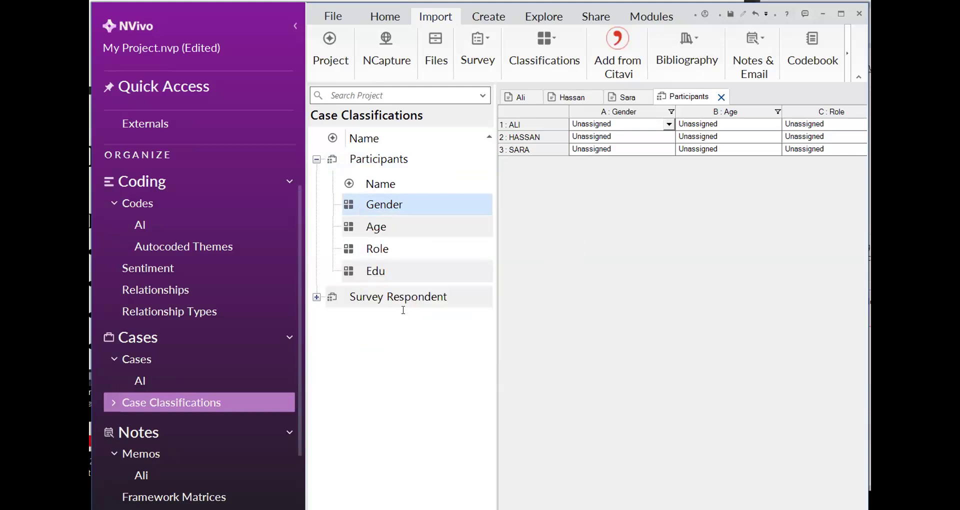
left_click(326, 202)
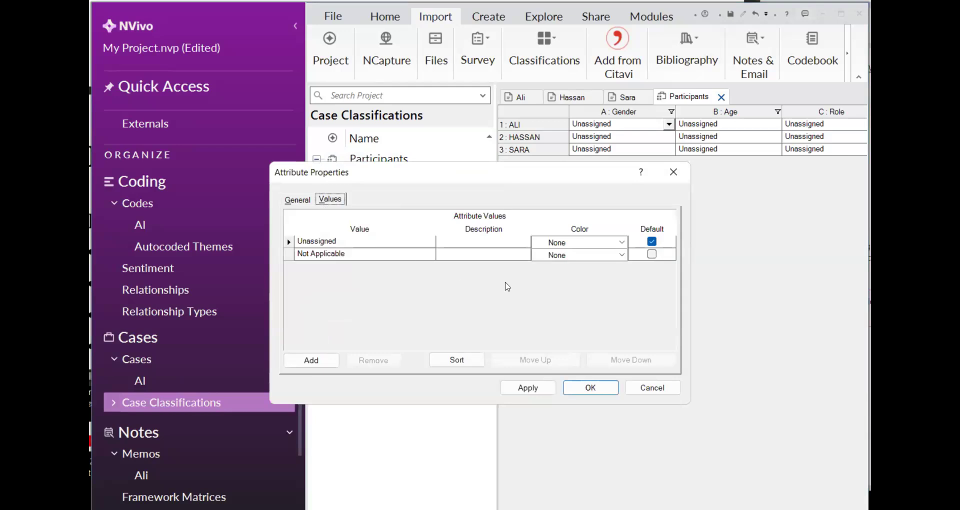
Add Gender and Female as values of the Gender attribute and save the attribute properties
left_click(310, 361)
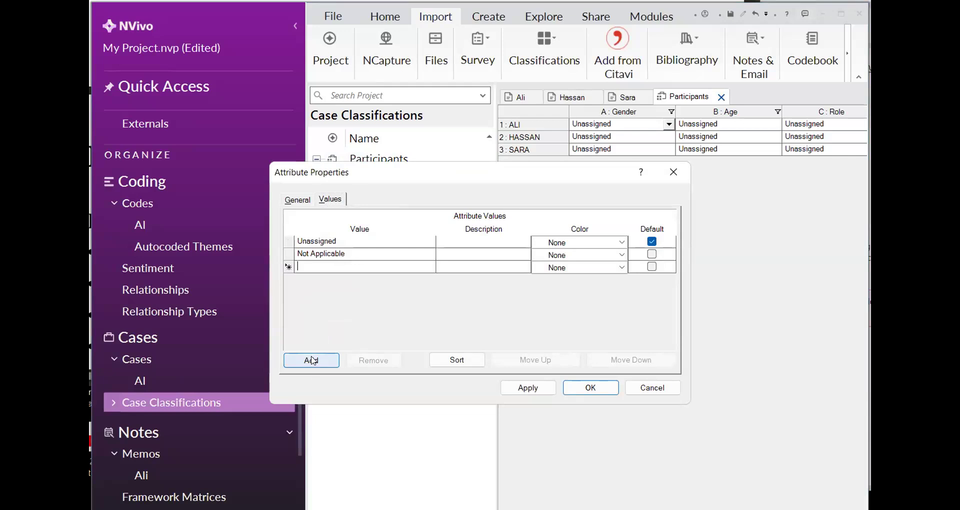
type("Gender")
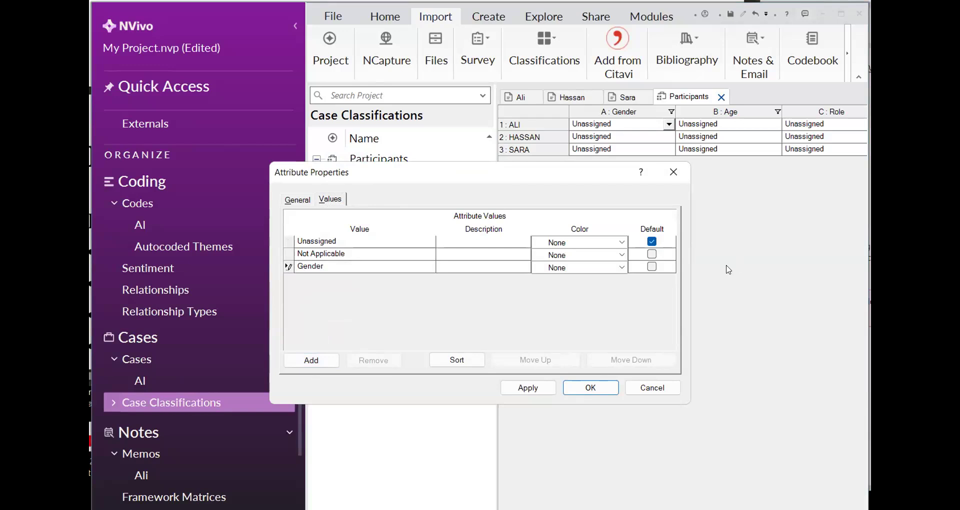
left_click(330, 359)
type("Female")
left_click(520, 390)
left_click(580, 389)
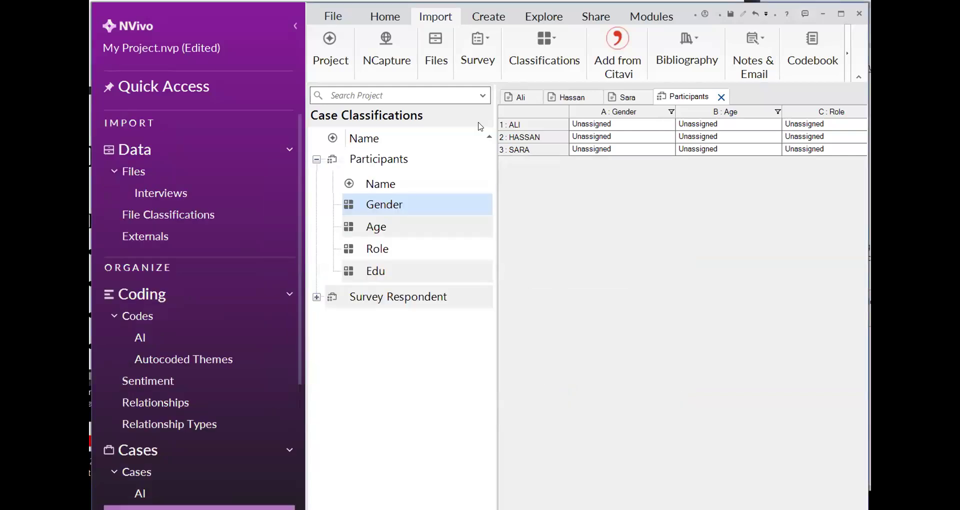
Check the attributes listed in the three interviews and add 24 as a value of the Age attribute
left_click(520, 106)
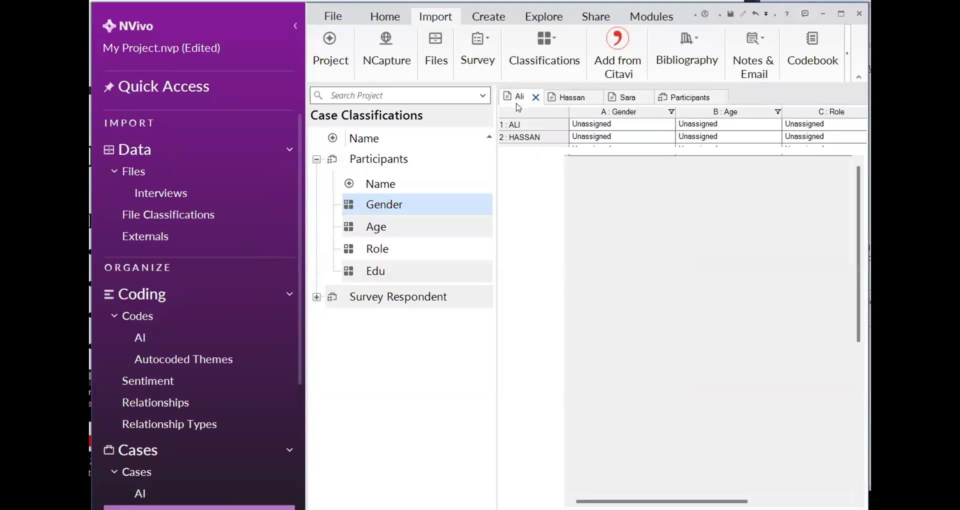
left_click(565, 100)
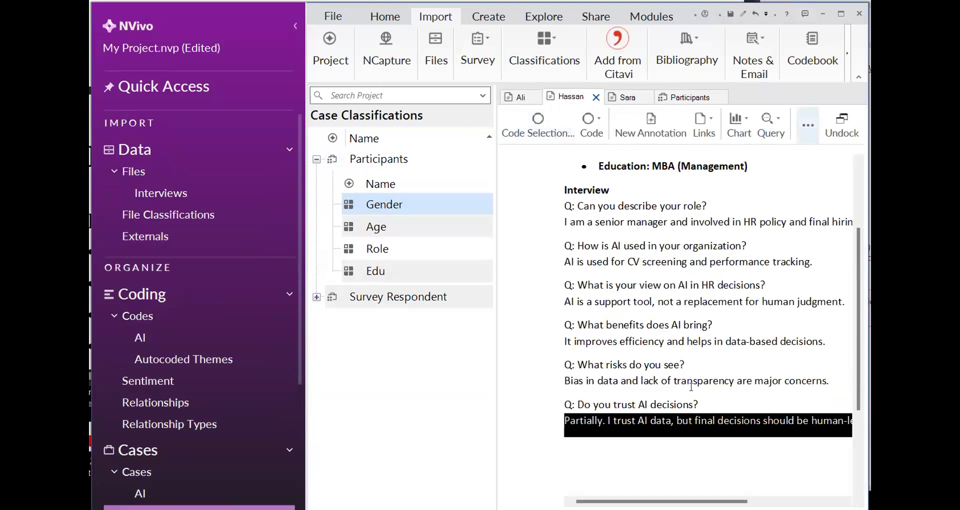
left_click(623, 100)
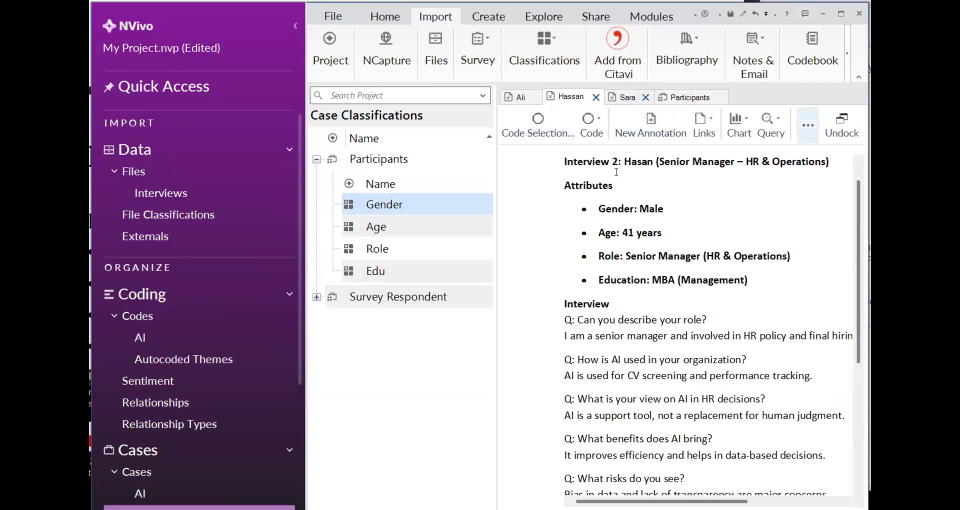
right_click(374, 228)
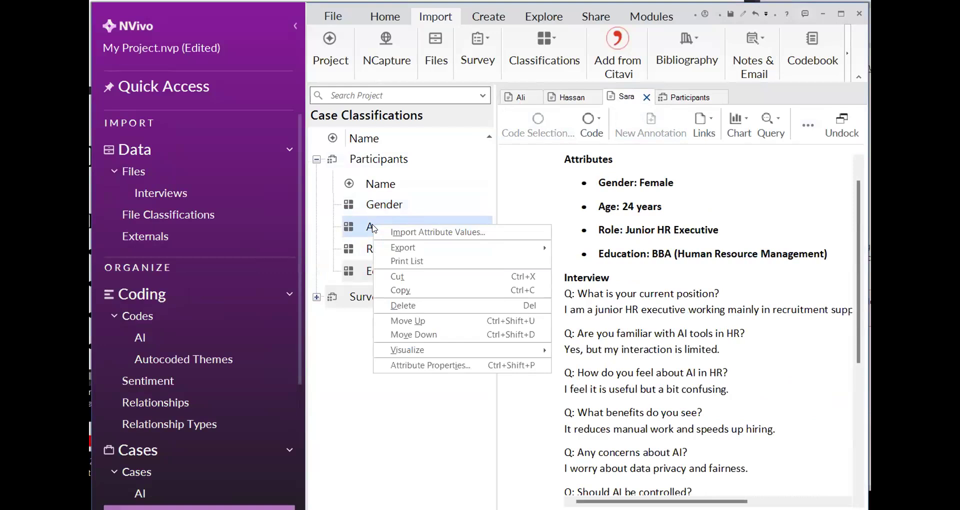
left_click(456, 365)
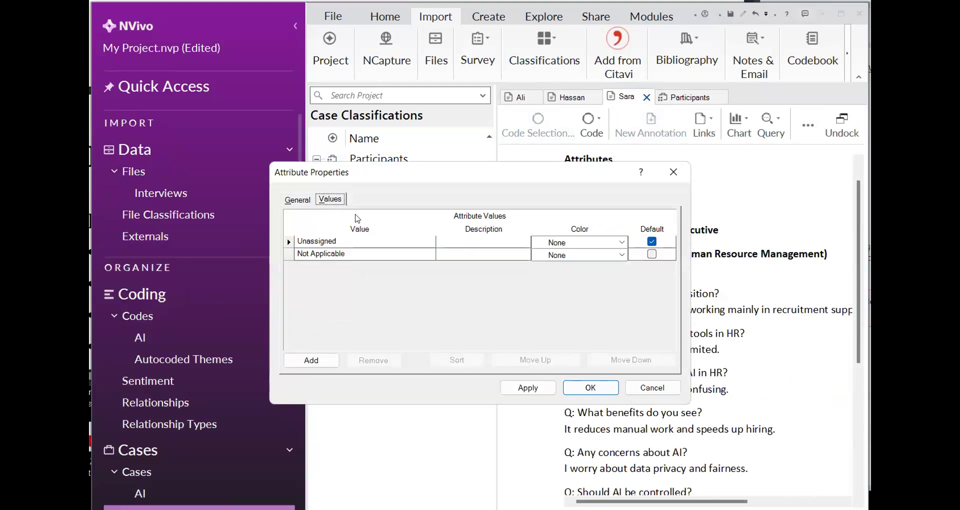
left_click(304, 362)
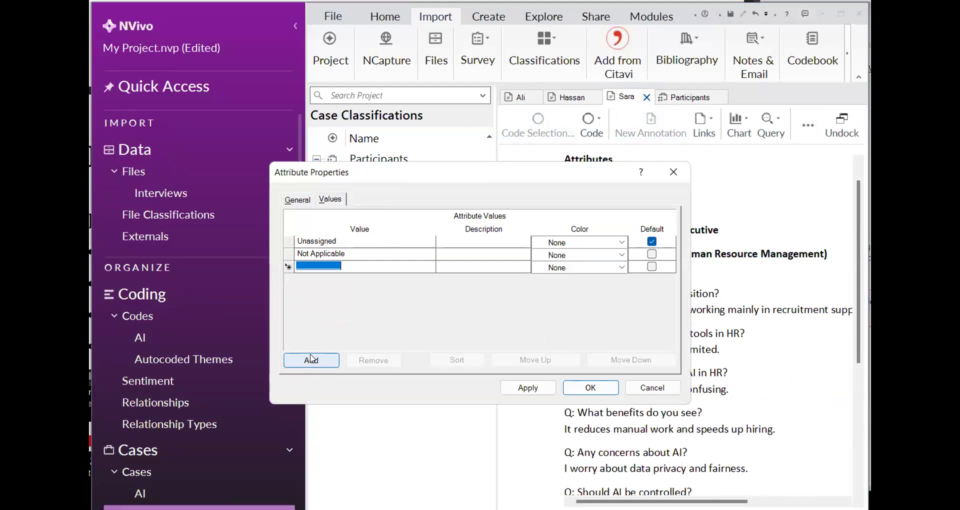
type("24")
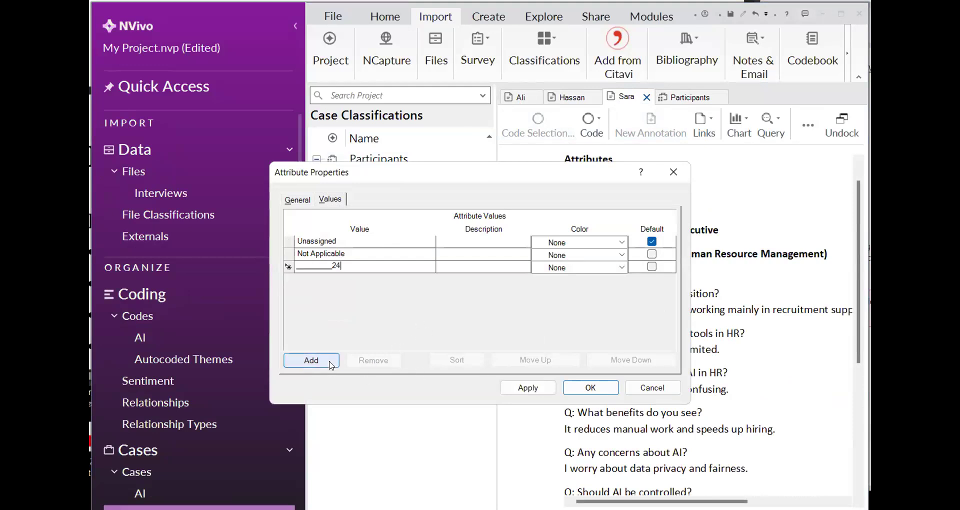
Add 41 and 28 as further values of the Age attribute and save the attribute properties
left_click(331, 363)
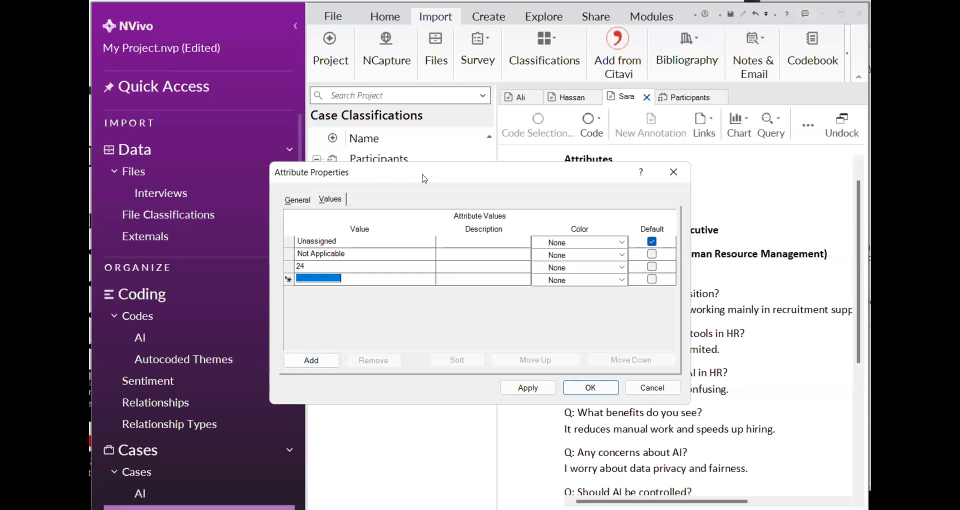
left_click_drag(325, 171, 221, 141)
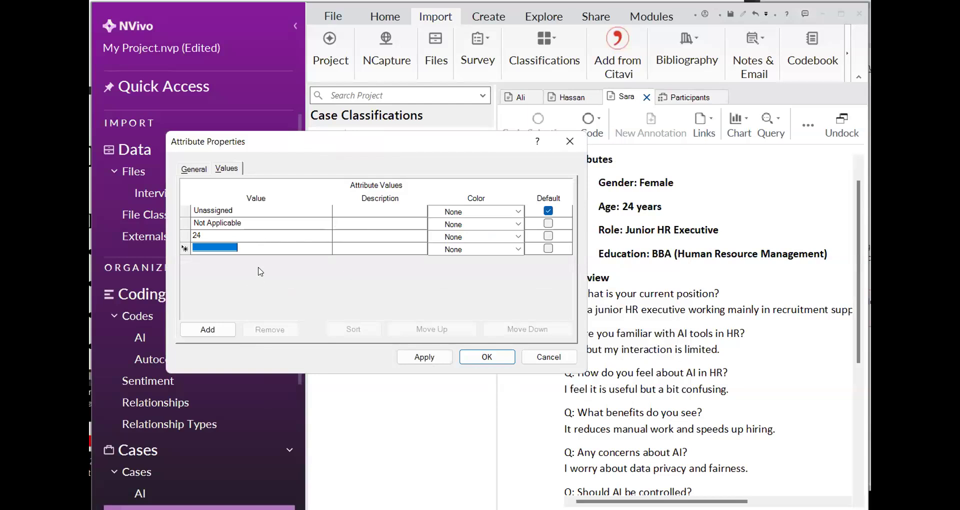
type("41")
left_click(229, 327)
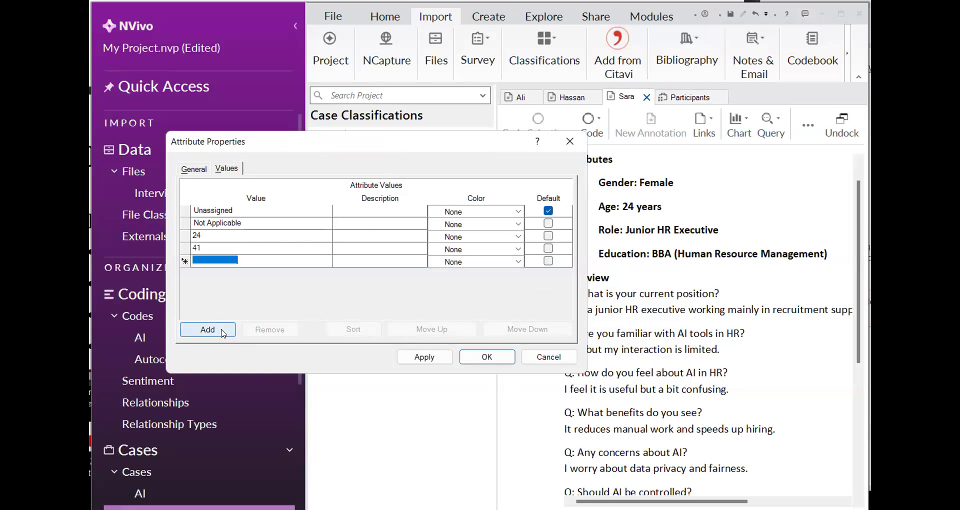
left_click(228, 331)
left_click(610, 280)
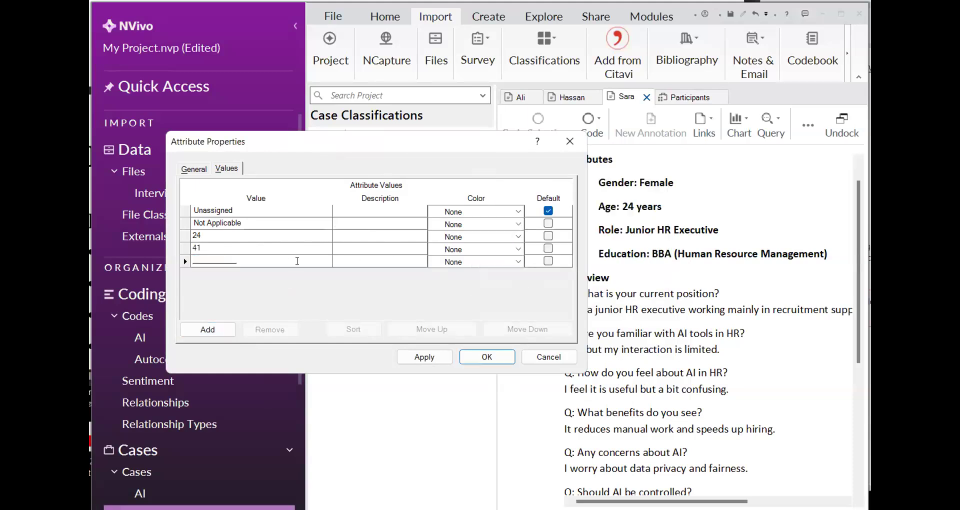
type("28")
left_click(415, 358)
left_click(476, 358)
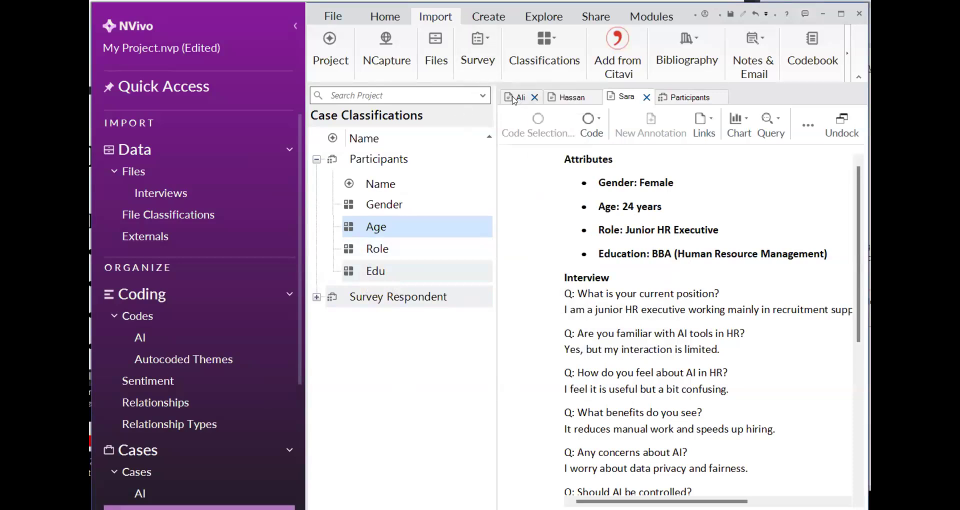
Add Mid level as a value of the Role attribute in the Participants classification
left_click(515, 98)
left_click(668, 100)
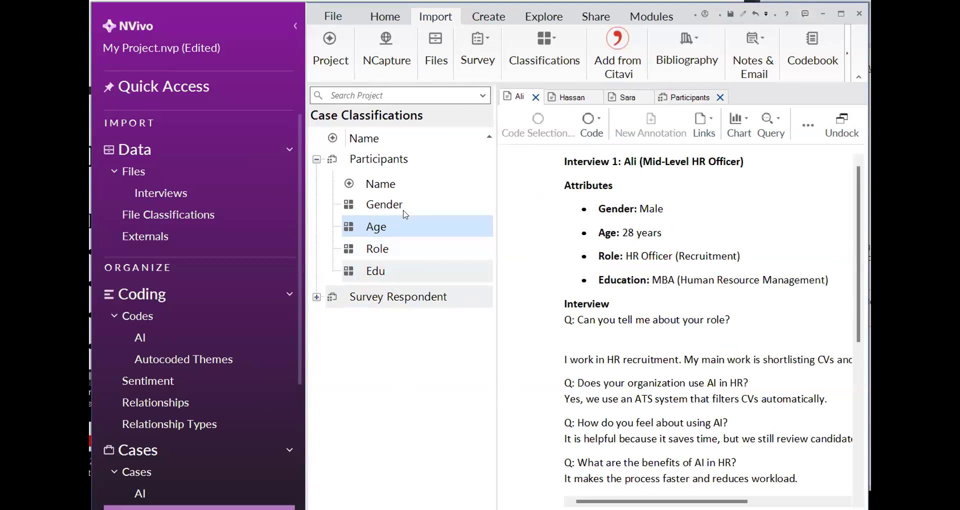
right_click(374, 247)
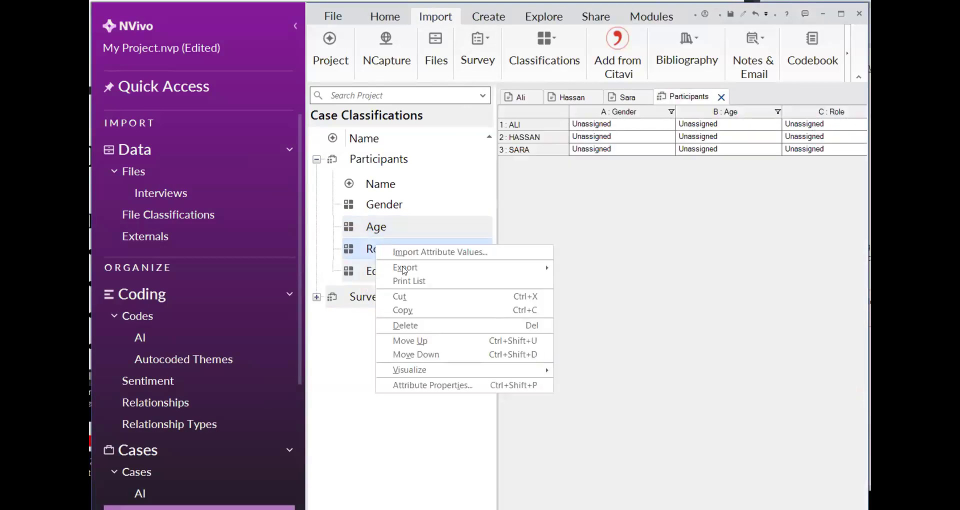
left_click(418, 384)
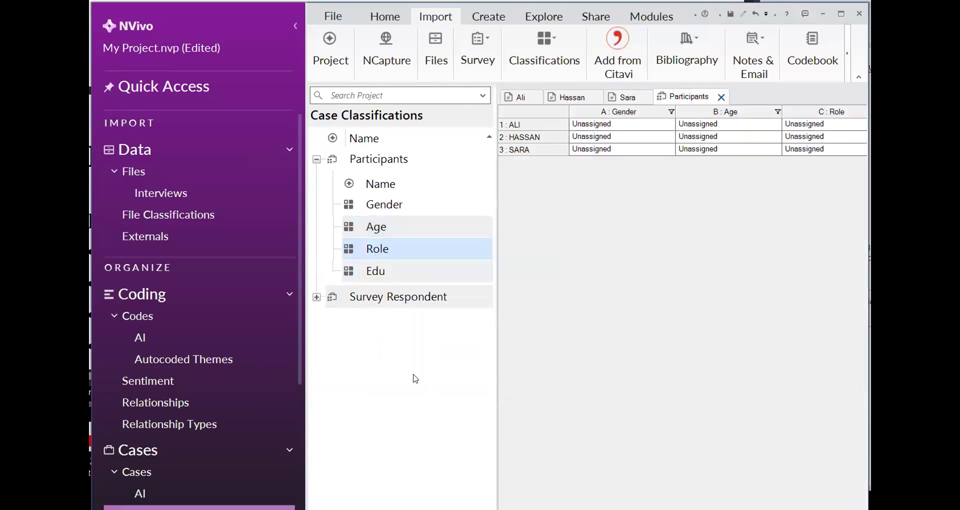
left_click(328, 200)
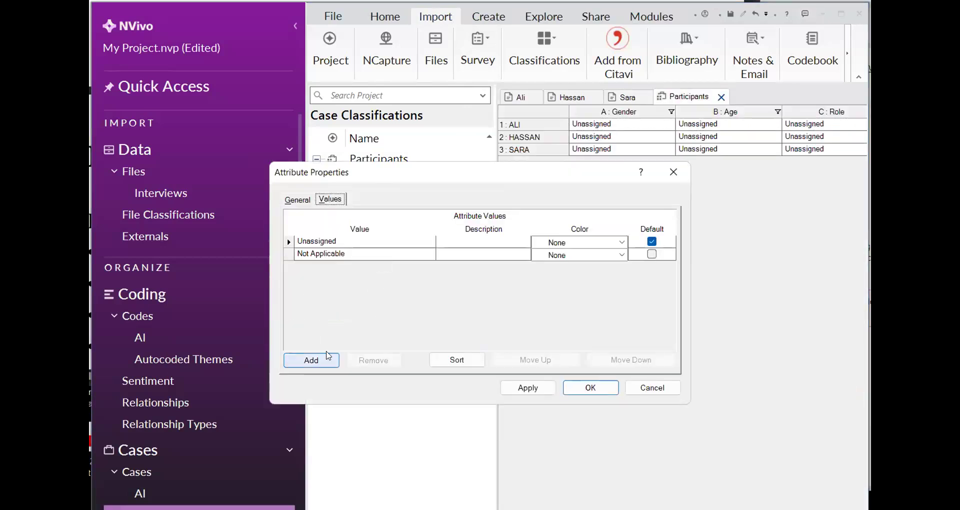
left_click(310, 360)
type("Mid level")
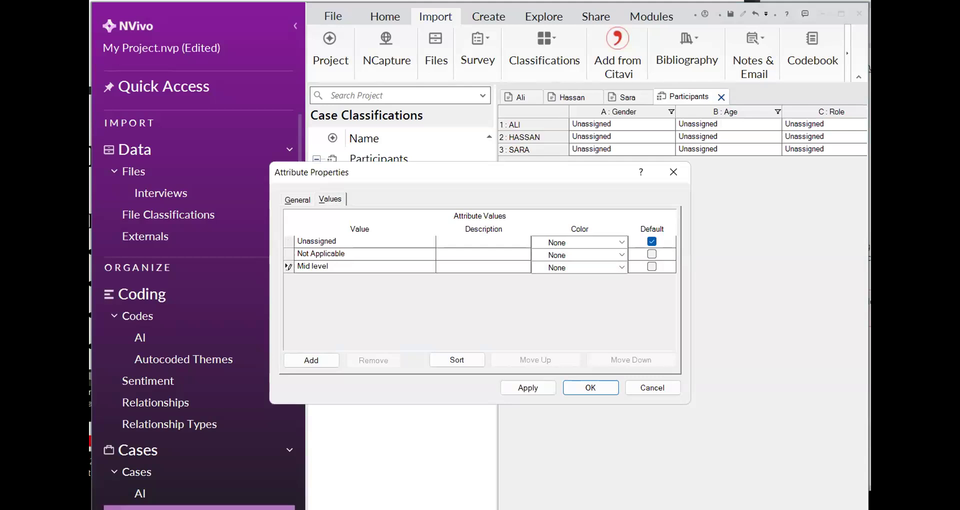
Add Senior Mangnr as a second value of the Role attribute
left_click(312, 364)
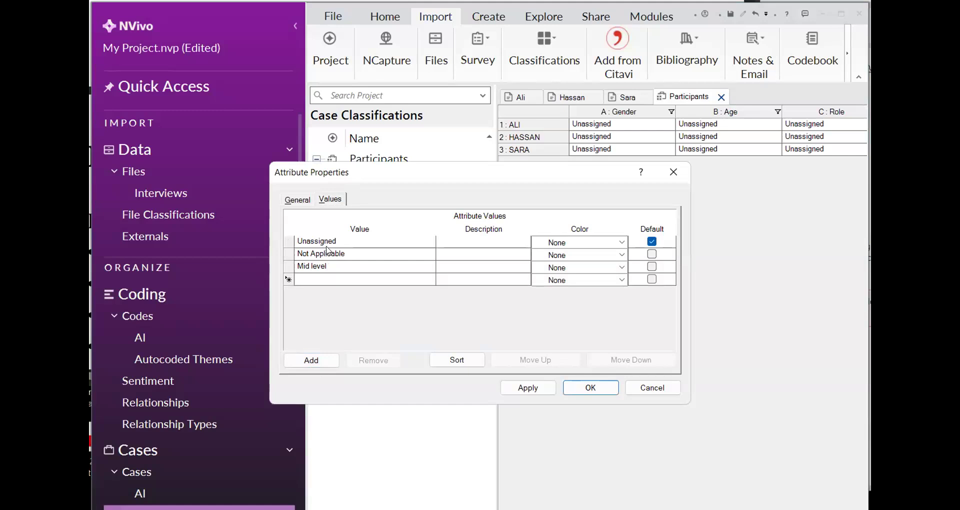
type("Senior")
type(" Mangane")
key("BackSpace")
key("BackSpace")
key("BackSpace")
key("BackSpace")
type("nr")
Add a junior HR value to the Role attribute and save the attribute properties
left_click(316, 364)
type("J")
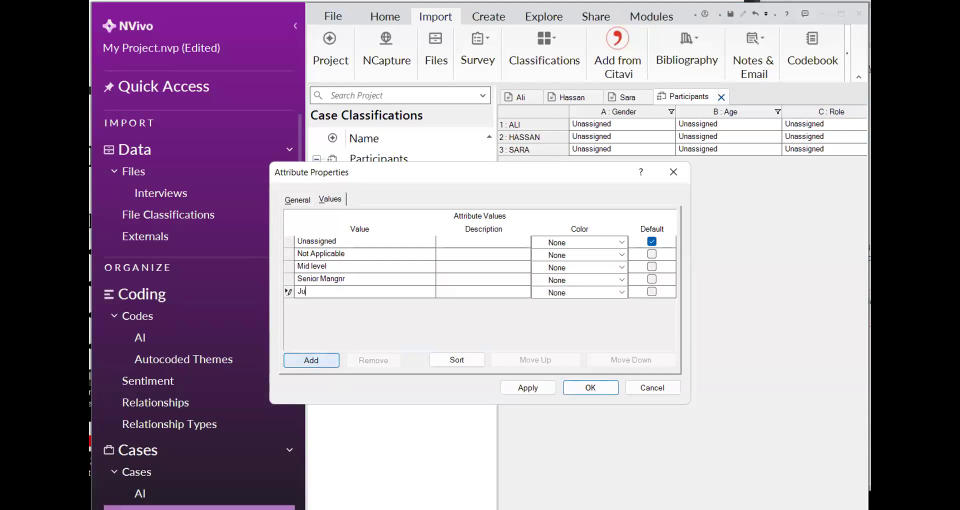
type("r HR")
left_click(528, 388)
key("Return")
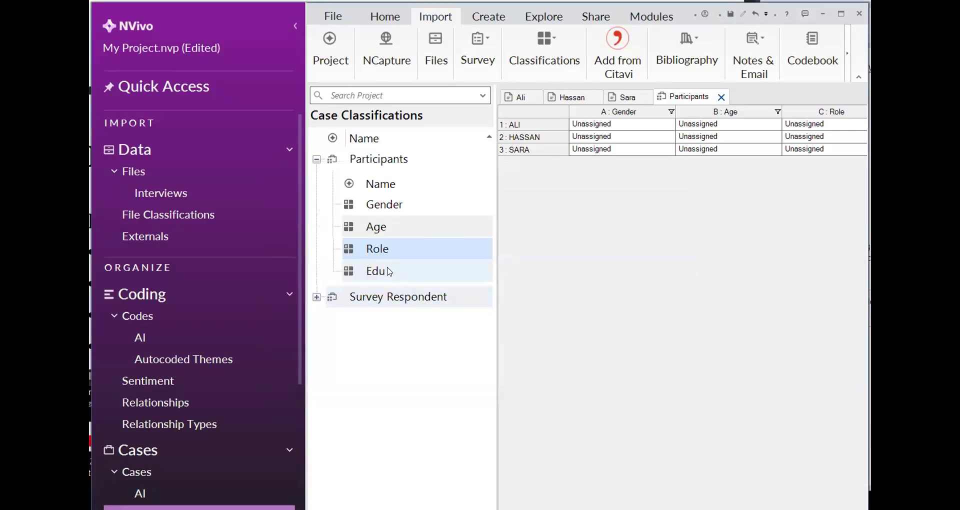
Add MBA as a value of the Edu attribute in the Participants classification
right_click(383, 269)
left_click(445, 409)
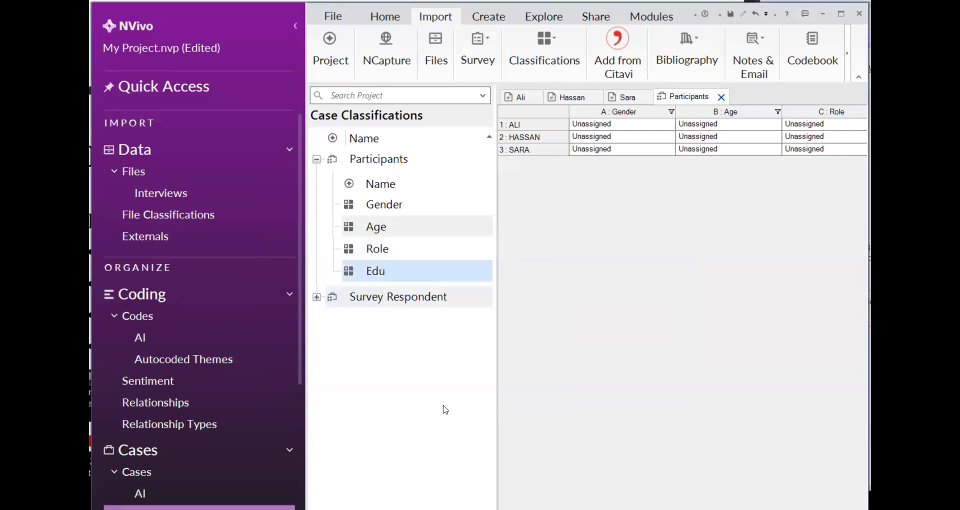
left_click(330, 200)
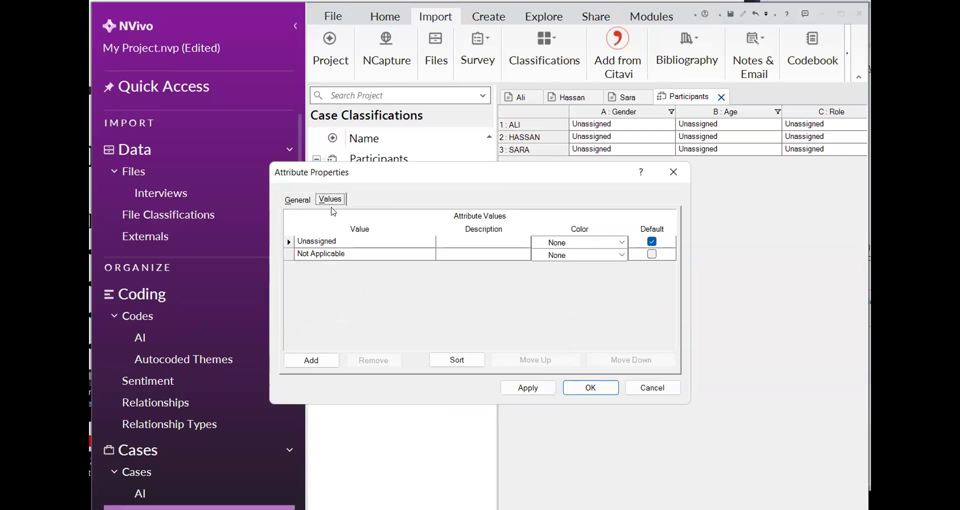
left_click(311, 360)
type("MBA")
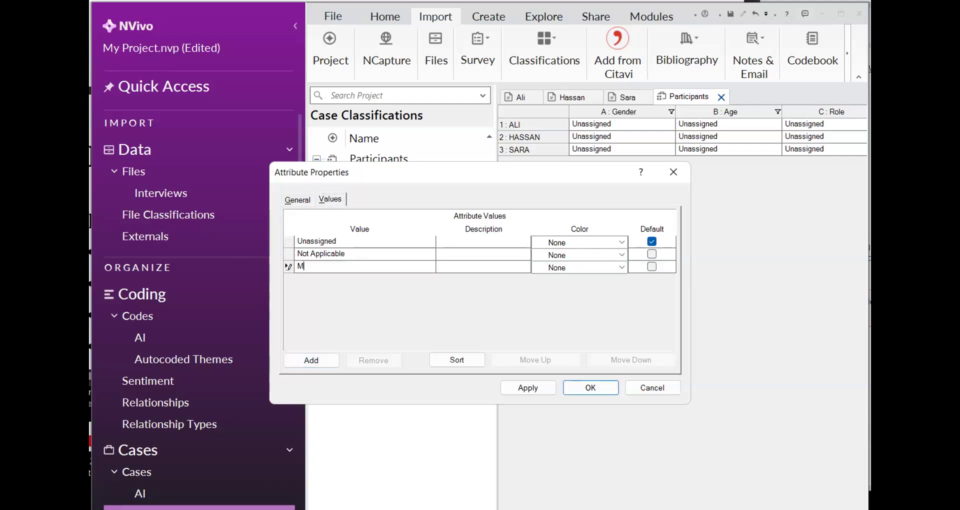
Add MBA (MGMNT) and BBA (HRM) as further values of the Edu attribute and apply them
left_click(335, 359)
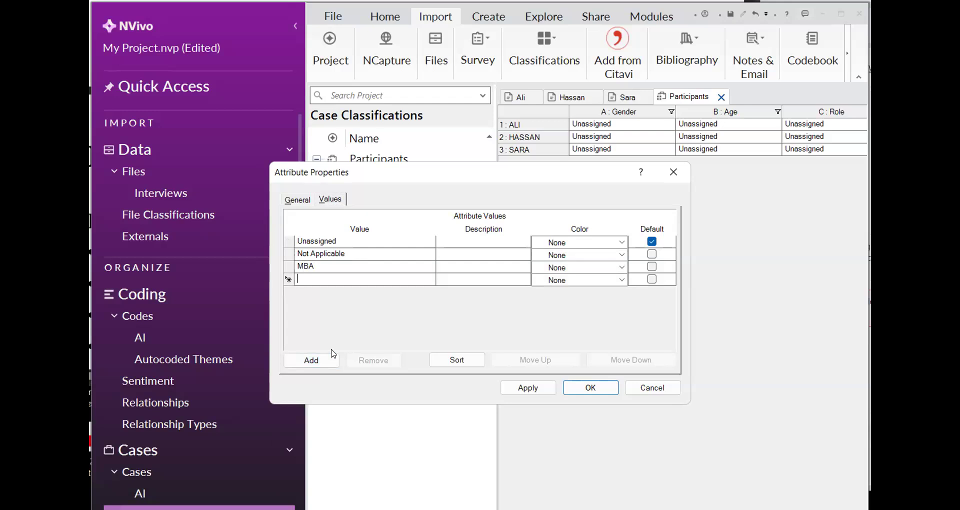
type("MBA (MGMNT)")
left_click(330, 354)
type("BBA (HRM")
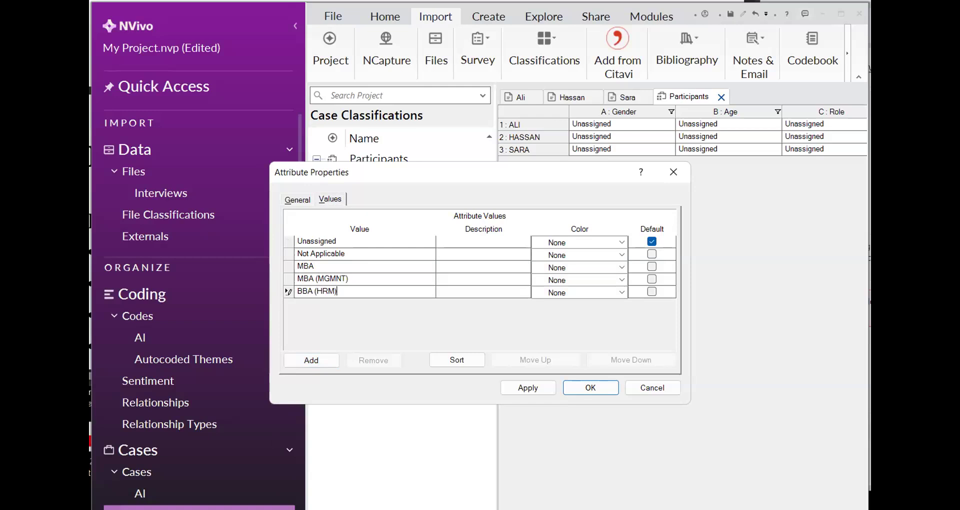
left_click(513, 391)
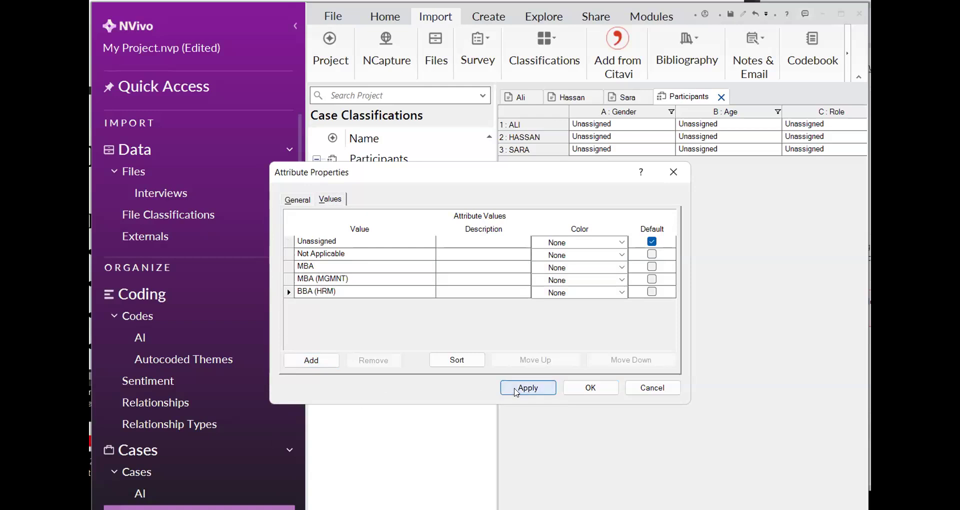
Apply the MBA, MBA (MGMNT) and BBA (HRM) values of the Edu attribute and close its properties
left_click(308, 267)
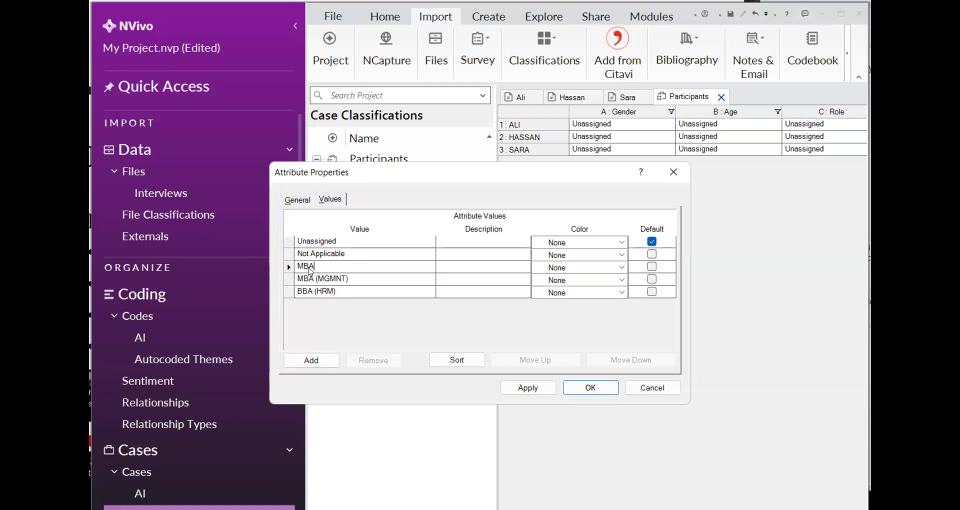
right_click(309, 268)
left_click(314, 266)
left_click(507, 389)
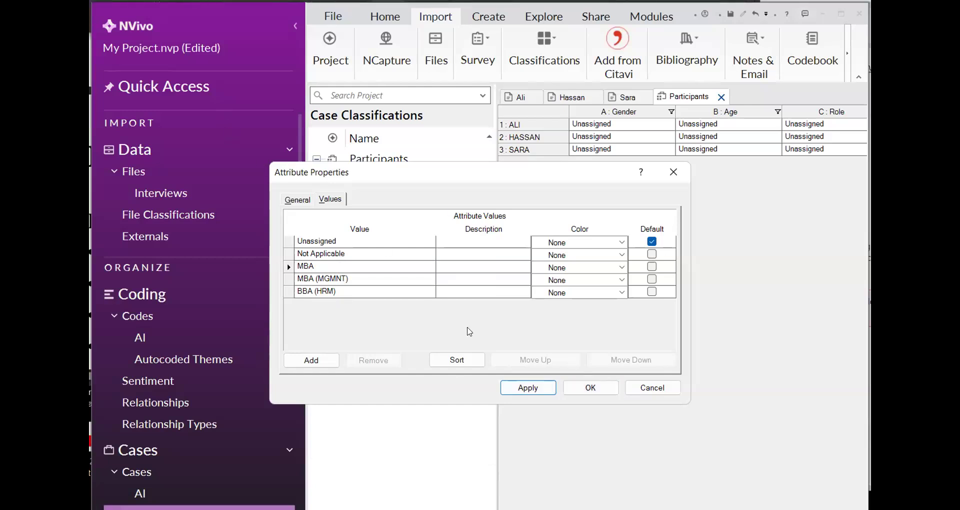
left_click(575, 392)
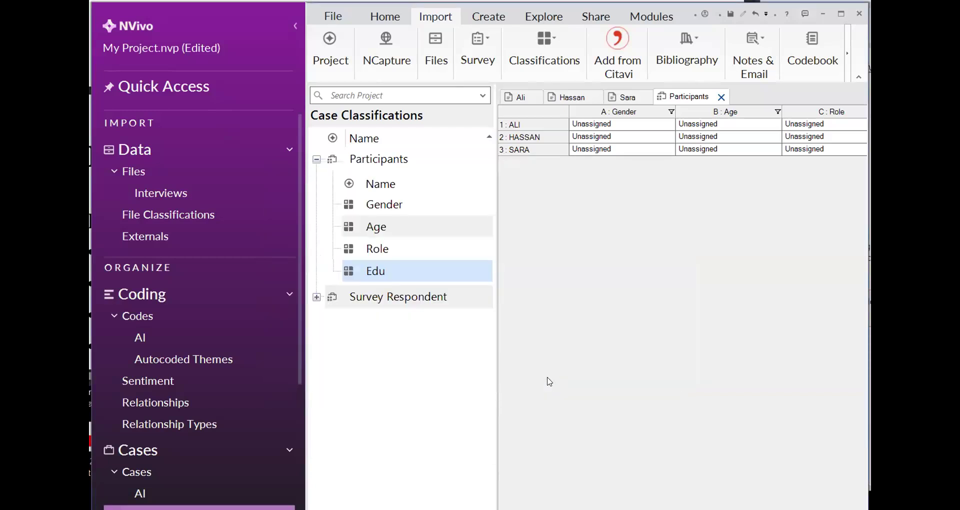
Assign the Gender attribute in the Participants sheet: Gender for the first two cases and Female for the third
left_click(647, 127)
left_click(669, 125)
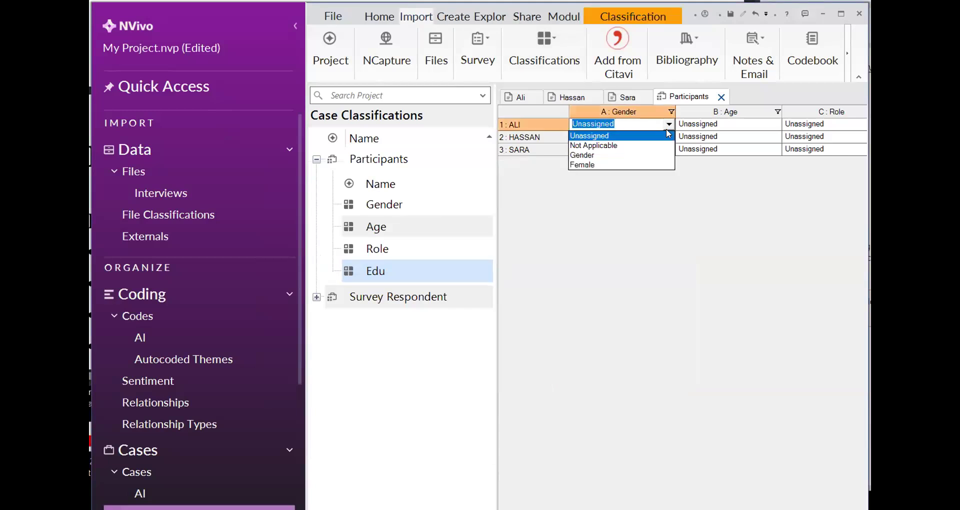
left_click(661, 158)
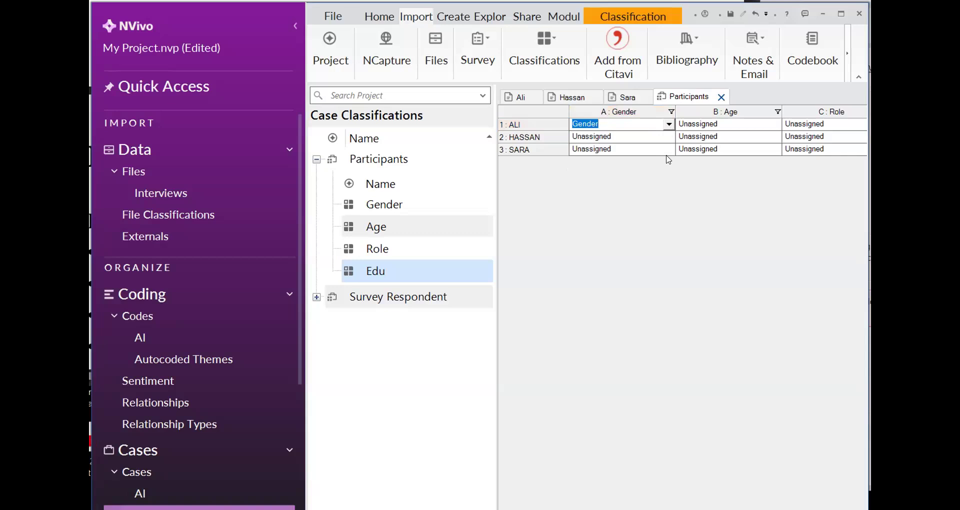
left_click(668, 138)
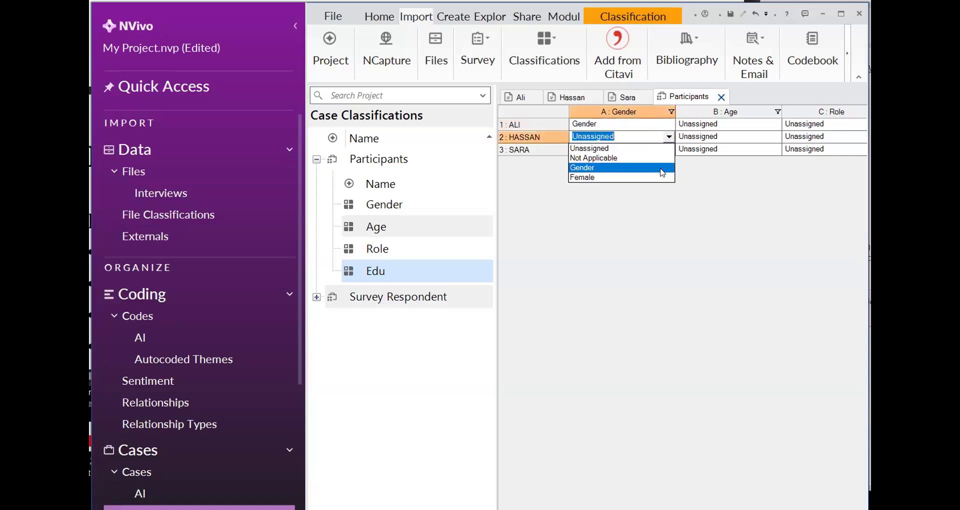
left_click(663, 168)
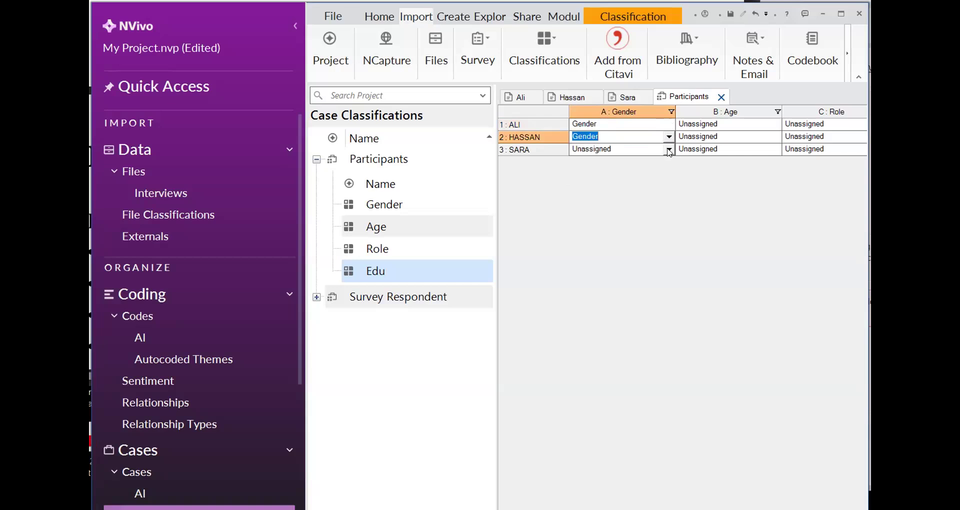
left_click(666, 193)
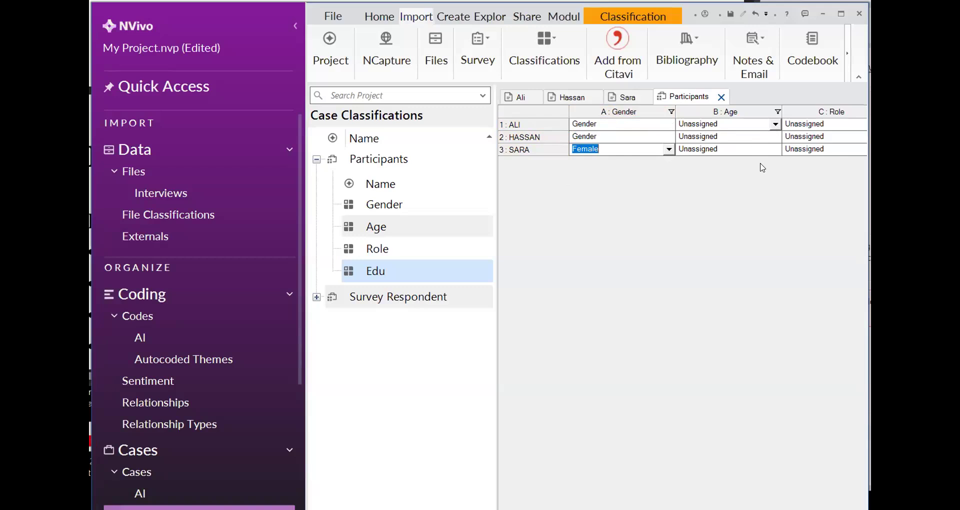
Assign the Age attribute of the three participant cases as 28, 41 and 24, in row order
left_click(775, 124)
left_click(770, 142)
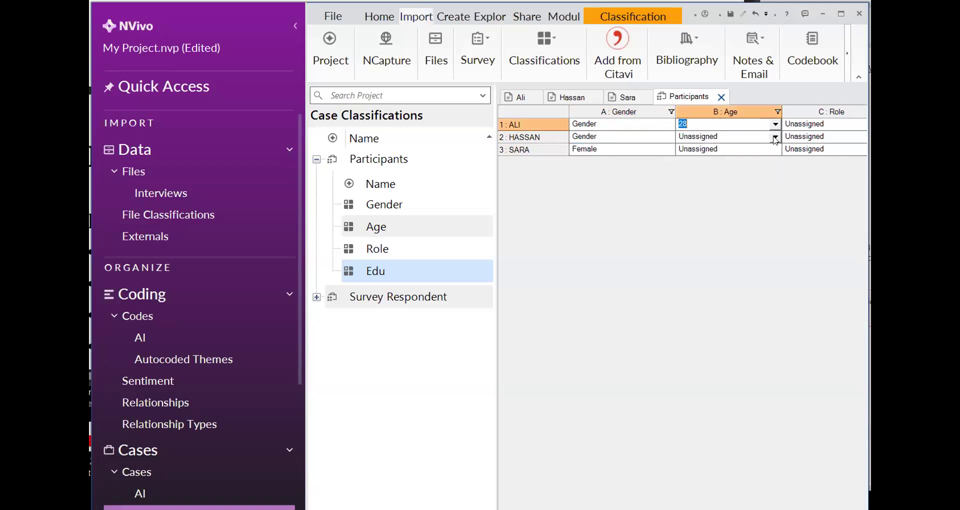
left_click(774, 138)
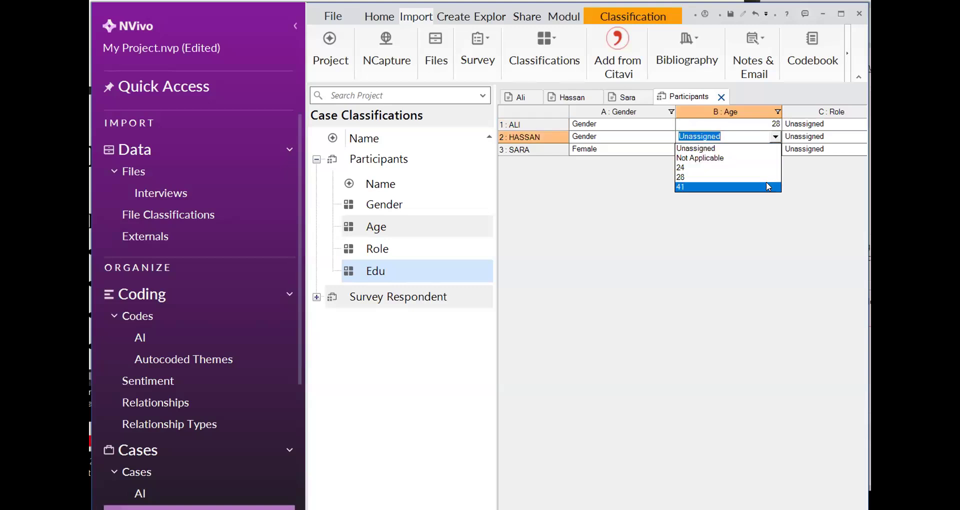
left_click(768, 187)
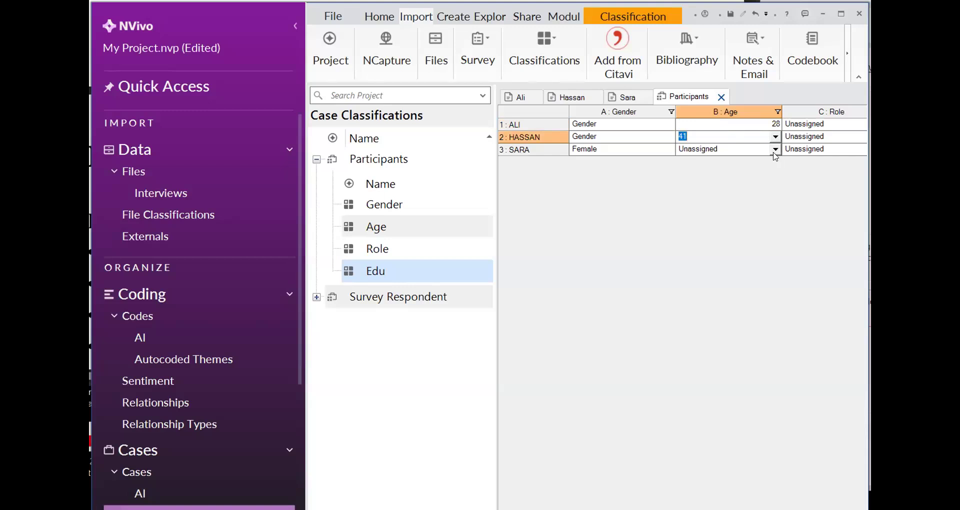
left_click(773, 154)
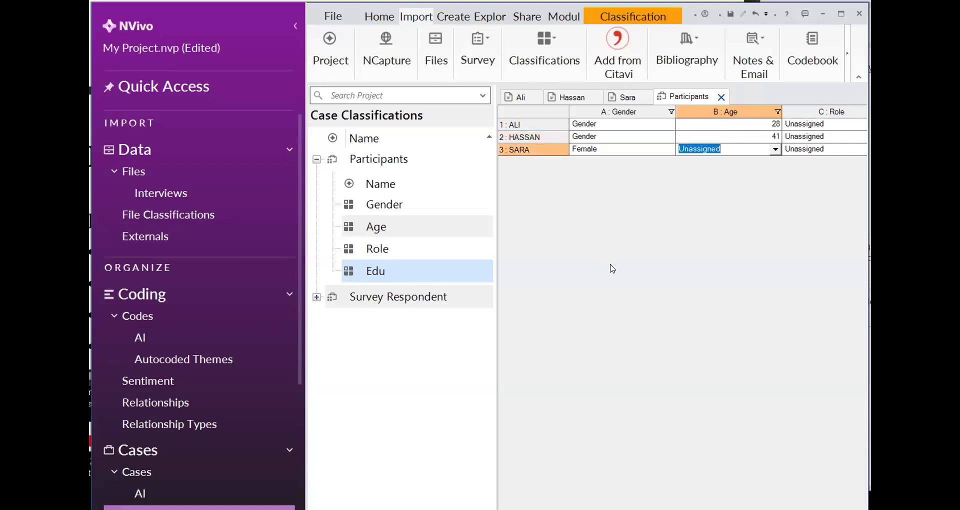
left_click(774, 149)
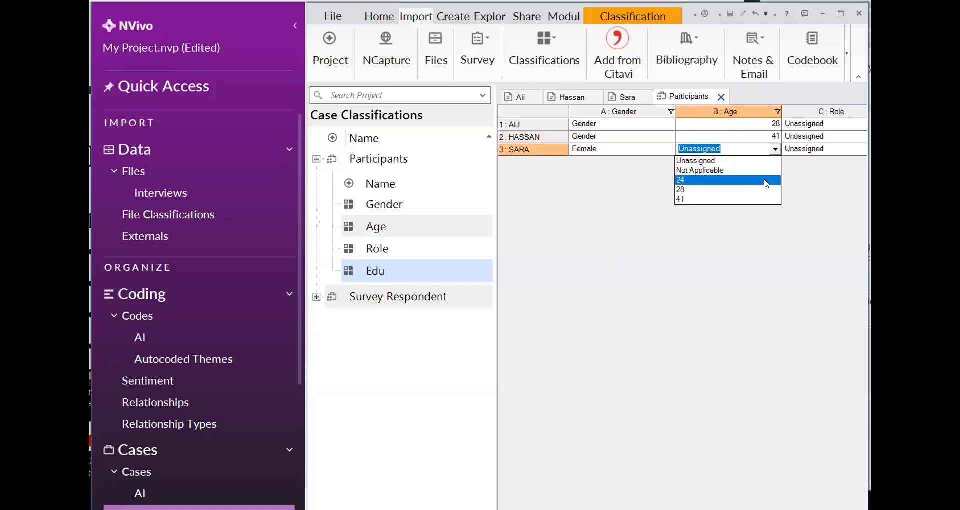
left_click(757, 181)
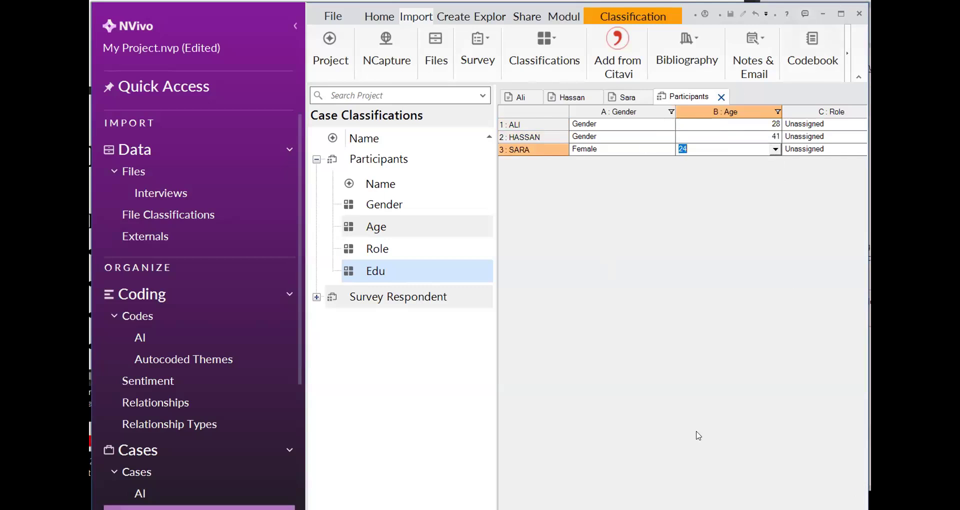
Assign the Role attribute of the three cases as Mid level, Senior Mangnr and Jr HR, in row order
left_click(294, 28)
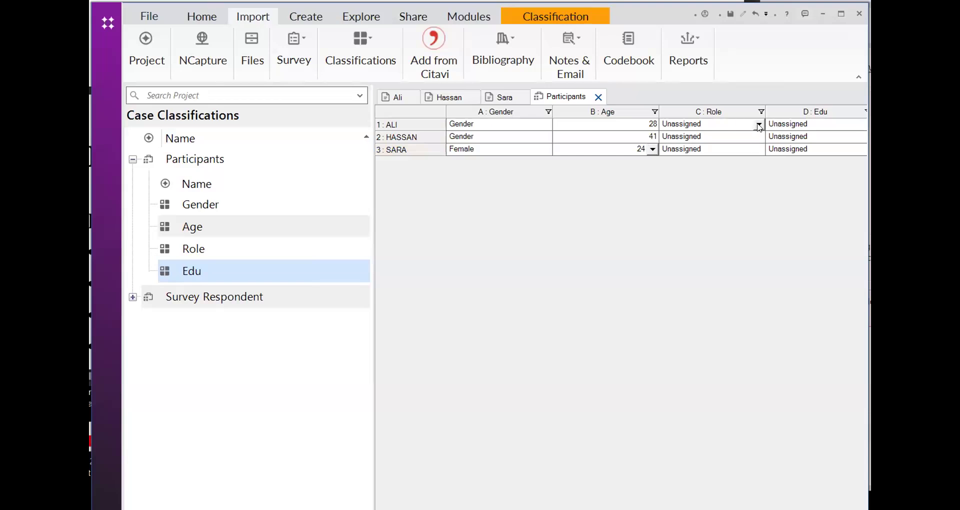
left_click(758, 124)
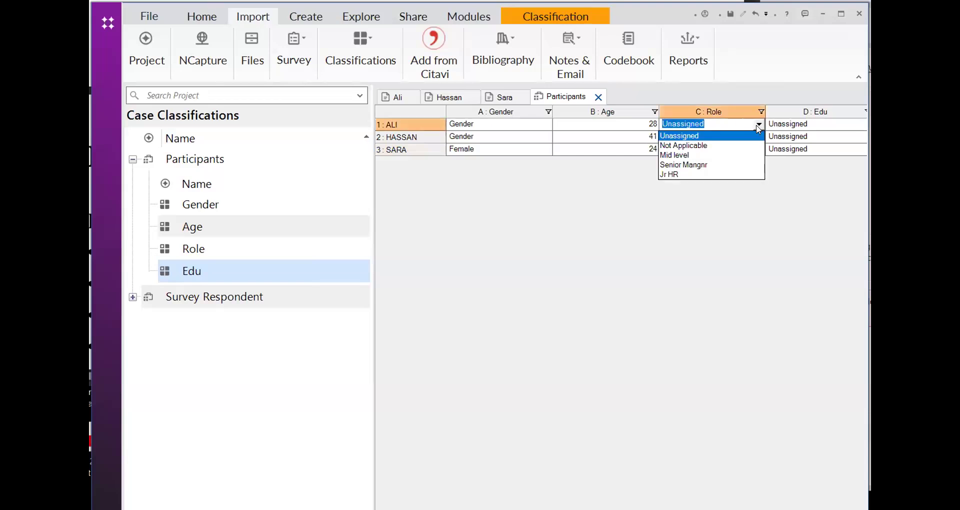
left_click(741, 155)
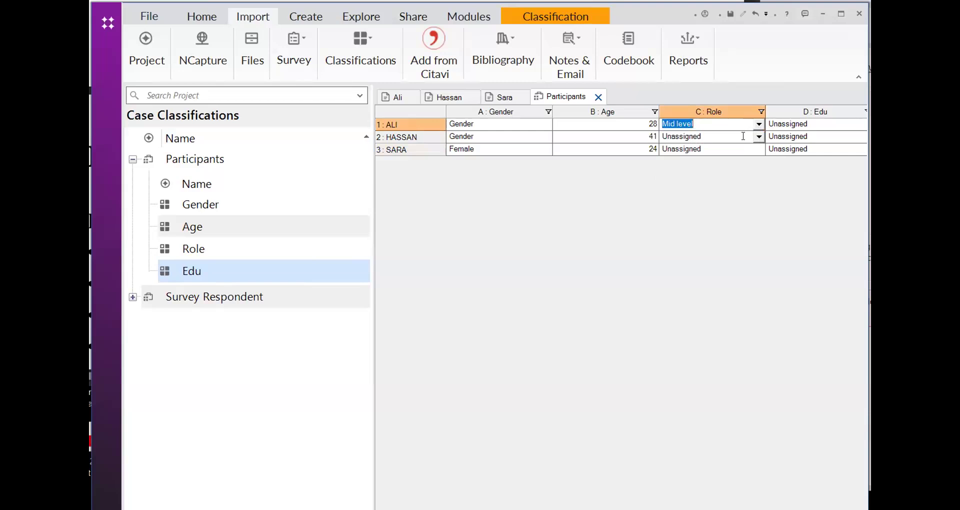
left_click(742, 135)
left_click(732, 178)
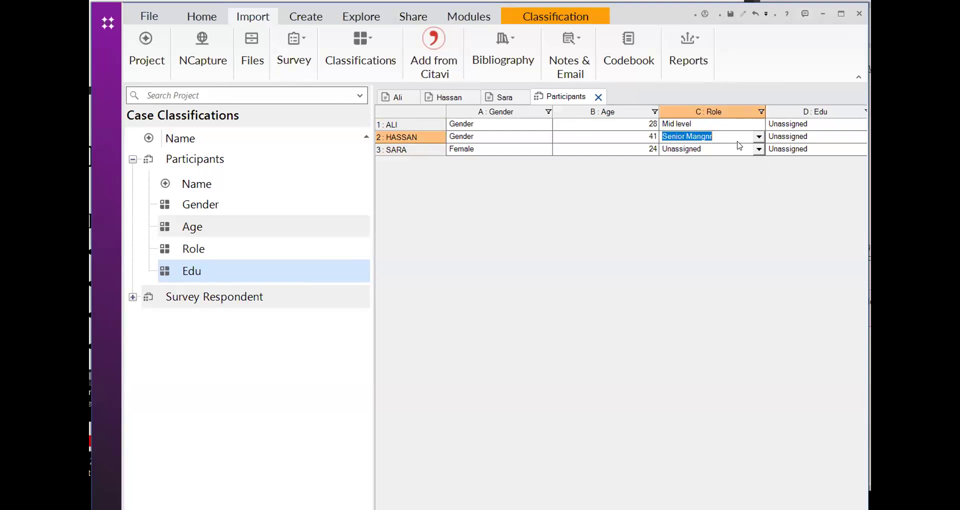
left_click(758, 151)
left_click(758, 152)
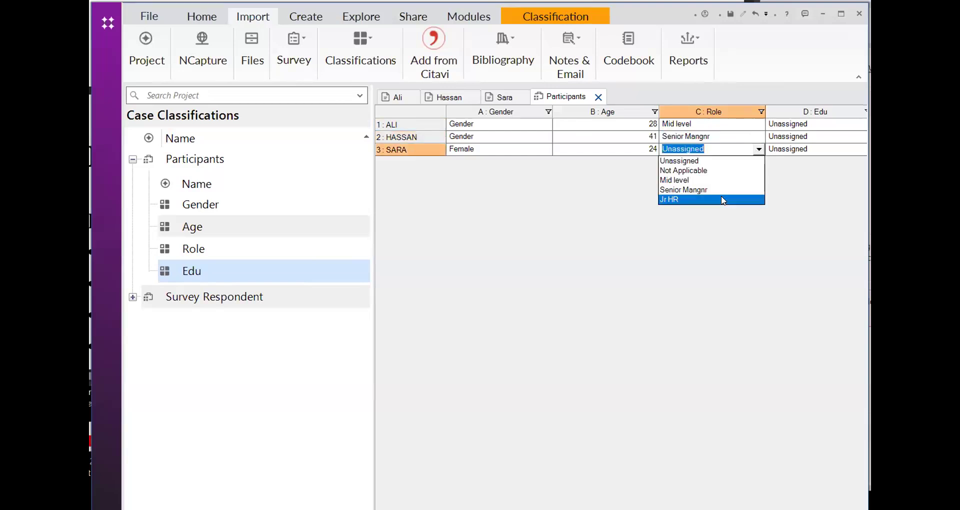
left_click(754, 151)
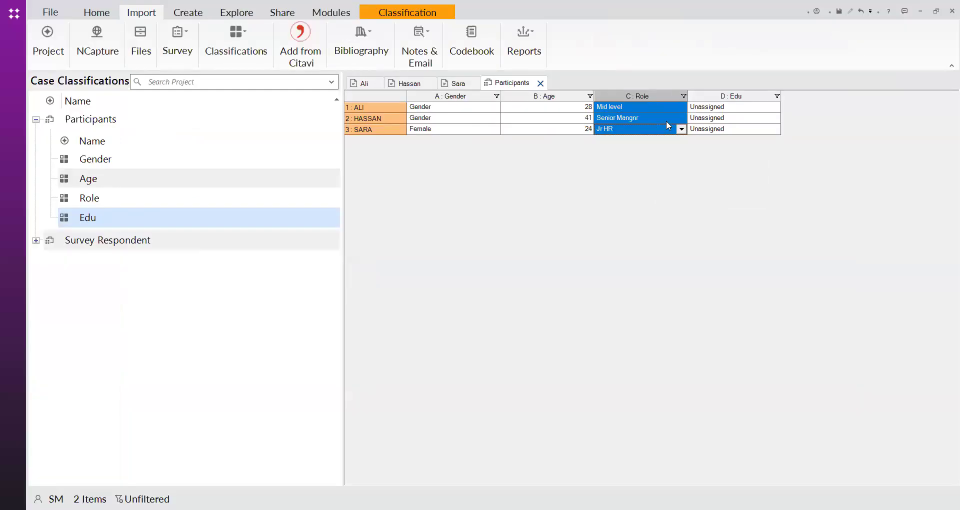
left_click(659, 205)
left_click(683, 95)
left_click(610, 192)
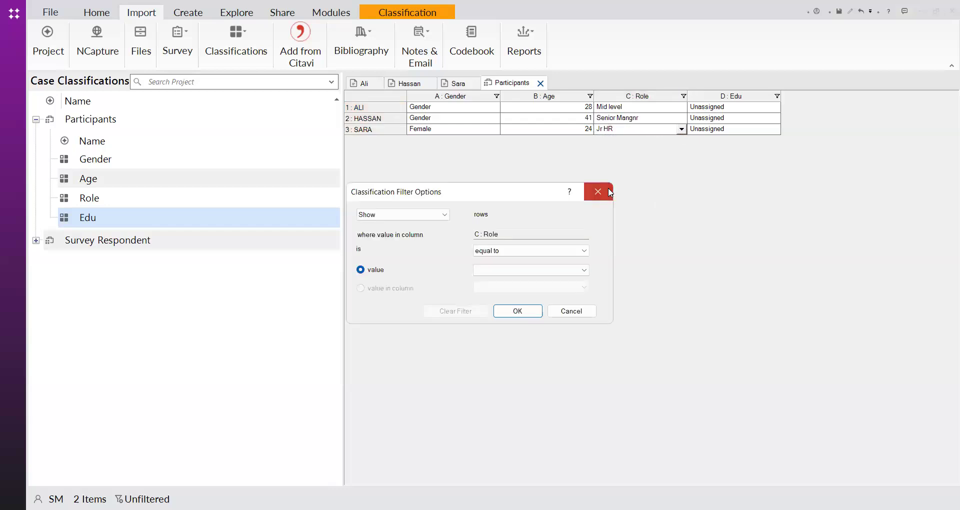
Assign the Edu attribute of the three cases as MBA, MBA (MGMNT) and BBA (HRM), in row order
left_click(775, 112)
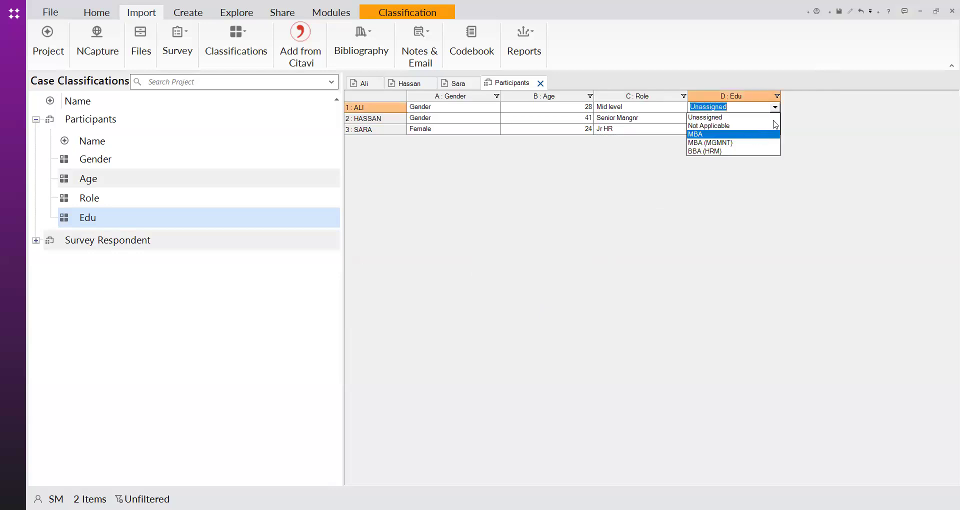
left_click(757, 135)
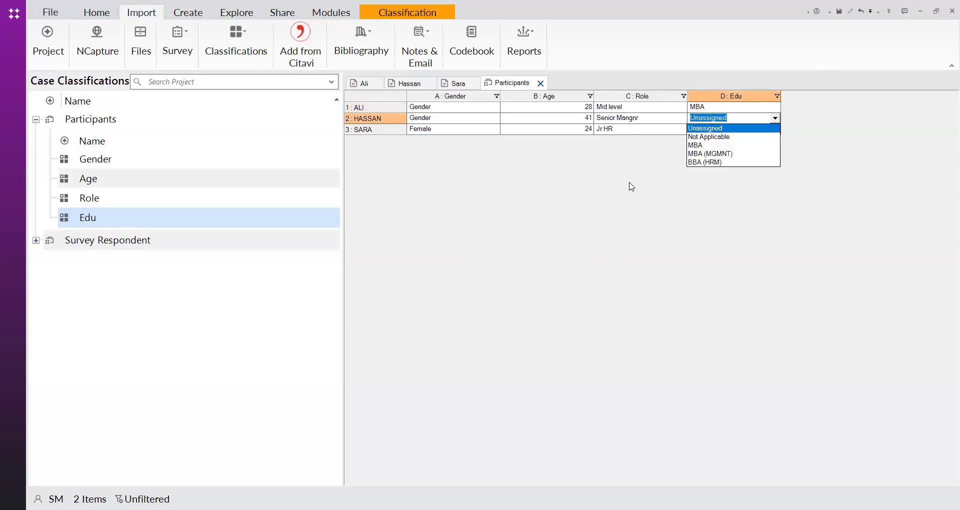
left_click(698, 155)
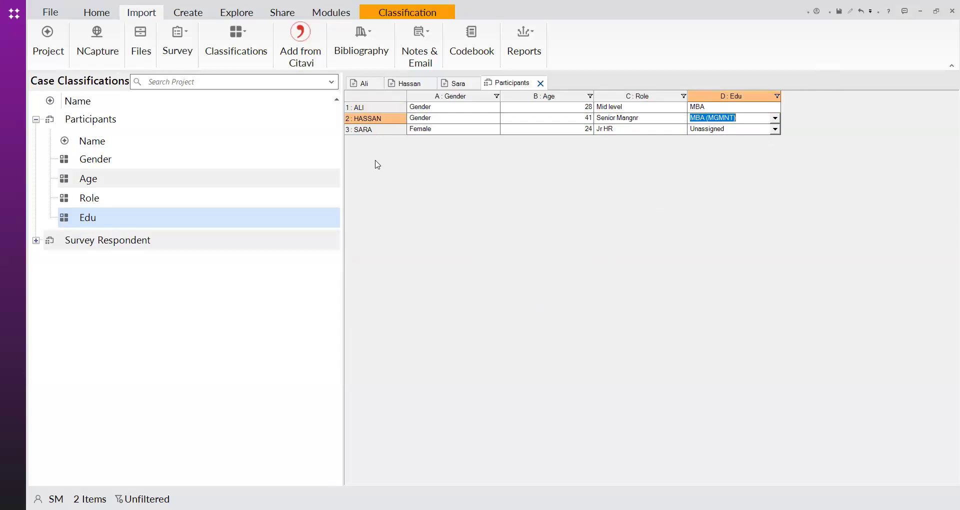
left_click(774, 129)
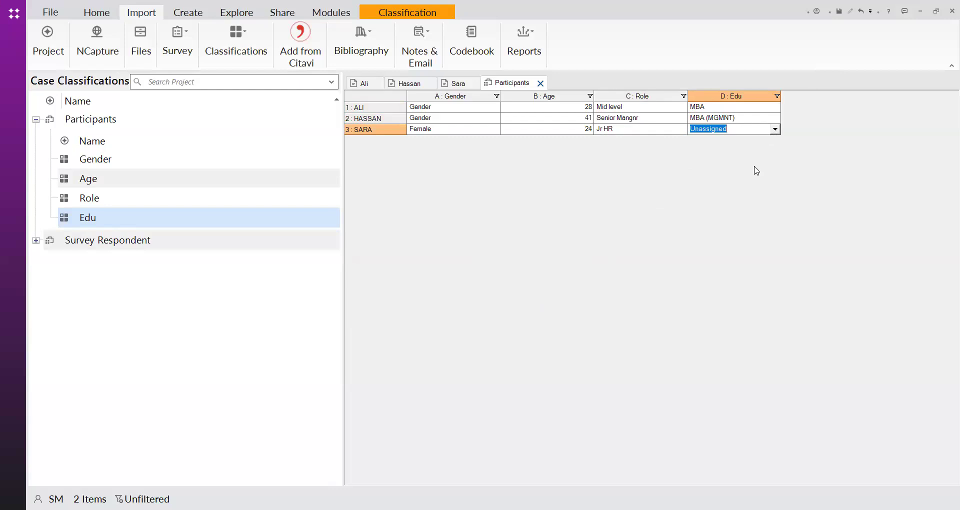
left_click(716, 179)
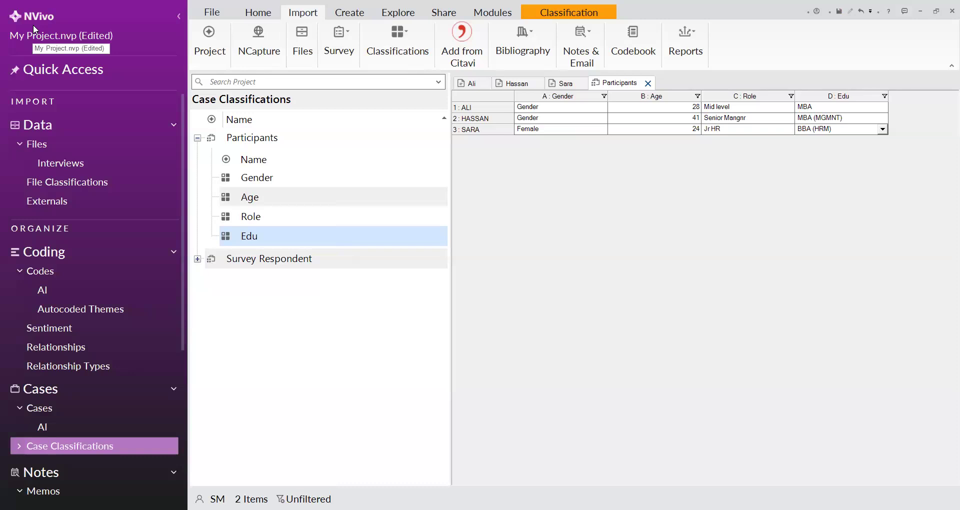
Review the list of participant cases and the commands available for creating new cases
left_click(28, 415)
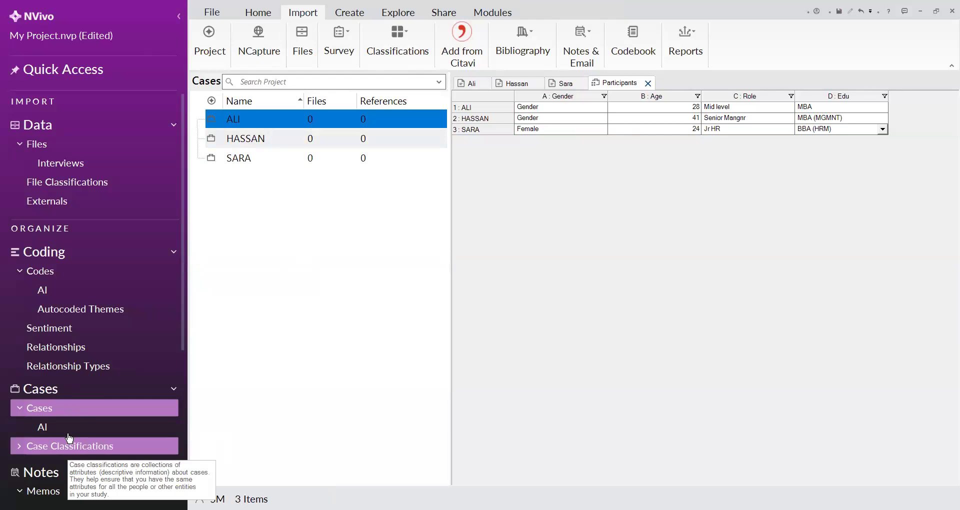
right_click(47, 410)
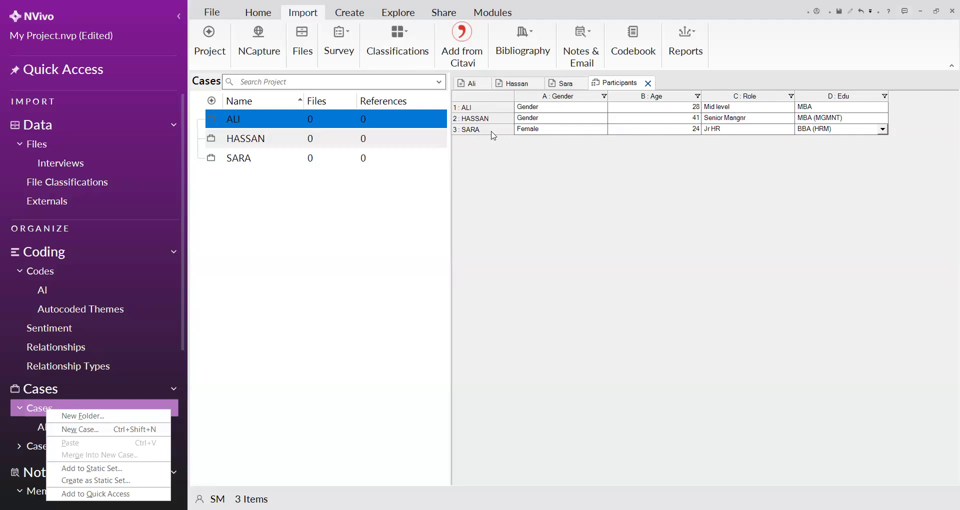
left_click_drag(761, 98, 725, 102)
left_click(315, 361)
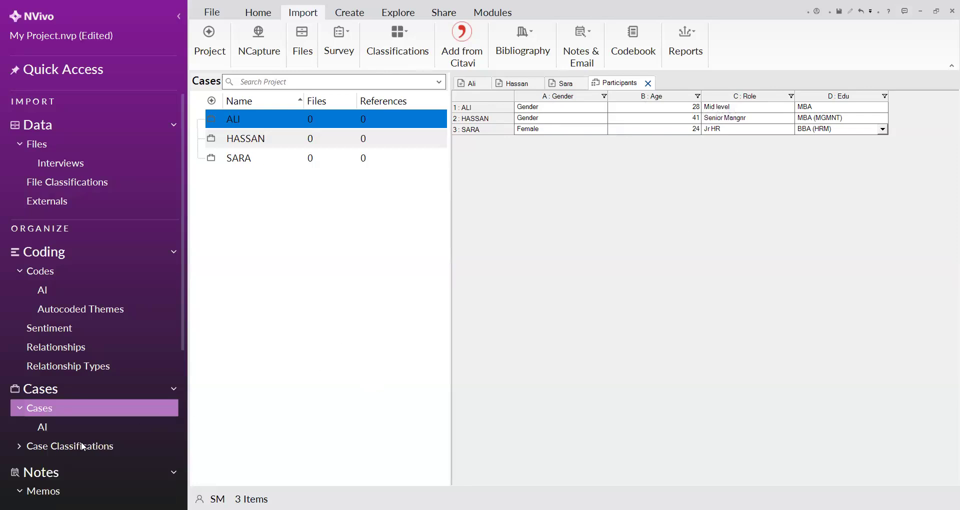
View the form for creating a new case classification and close it without creating one
left_click(82, 446)
right_click(81, 447)
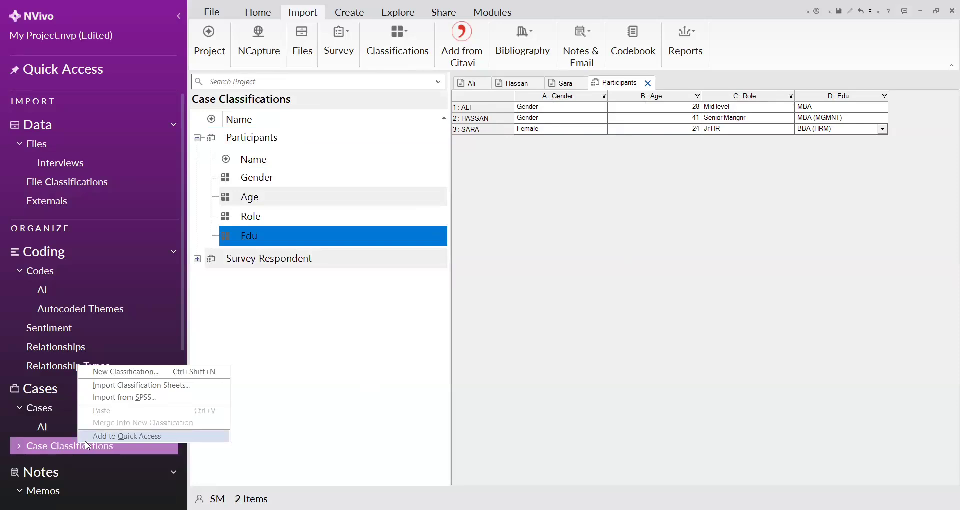
left_click(106, 375)
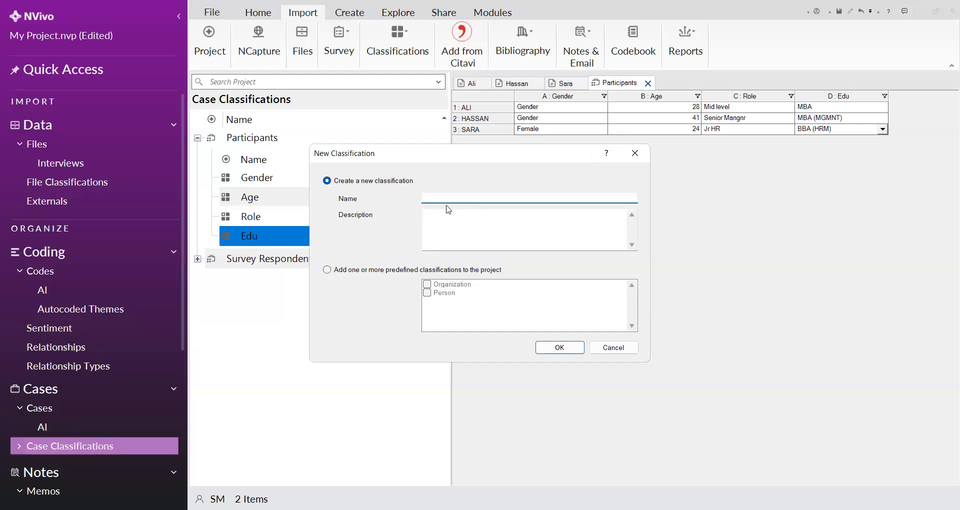
left_click(636, 159)
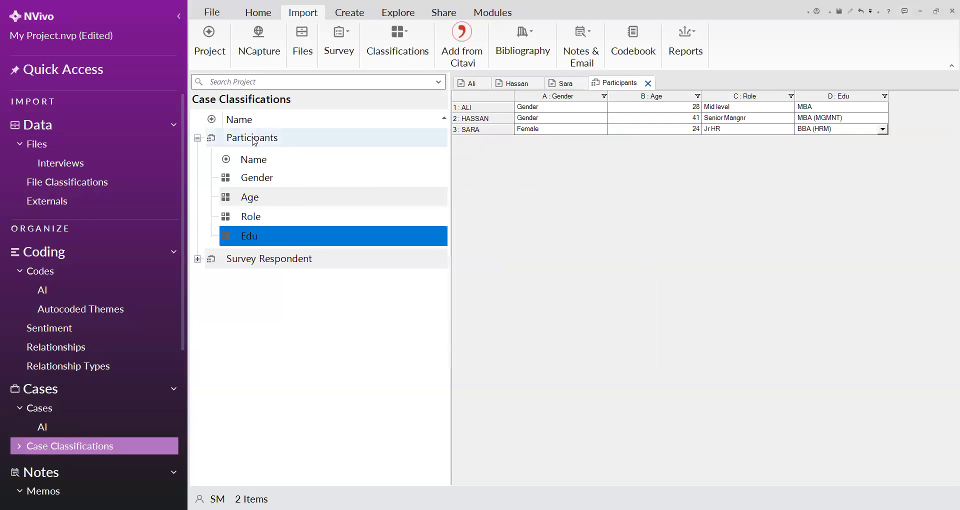
View the new attribute form for the Participants classification and its available data types, and close it without creating an attribute
right_click(253, 139)
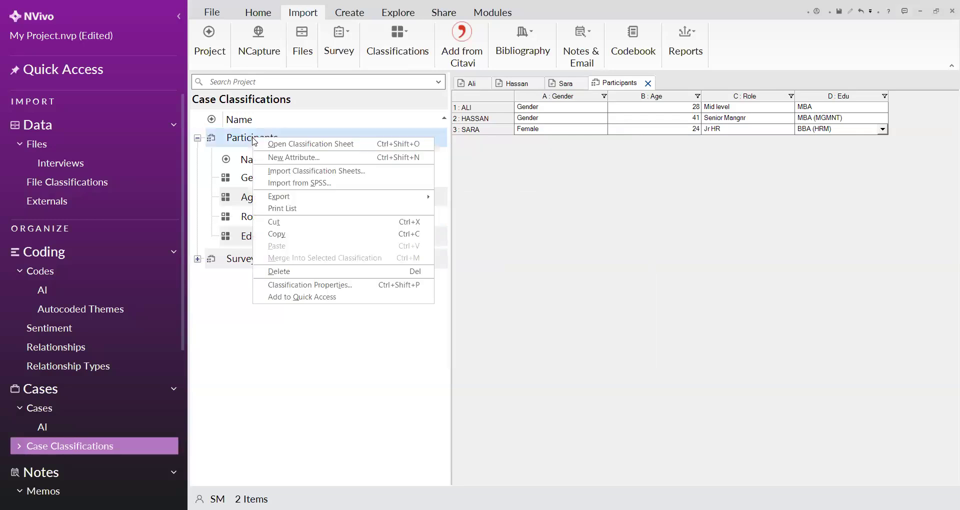
left_click(275, 159)
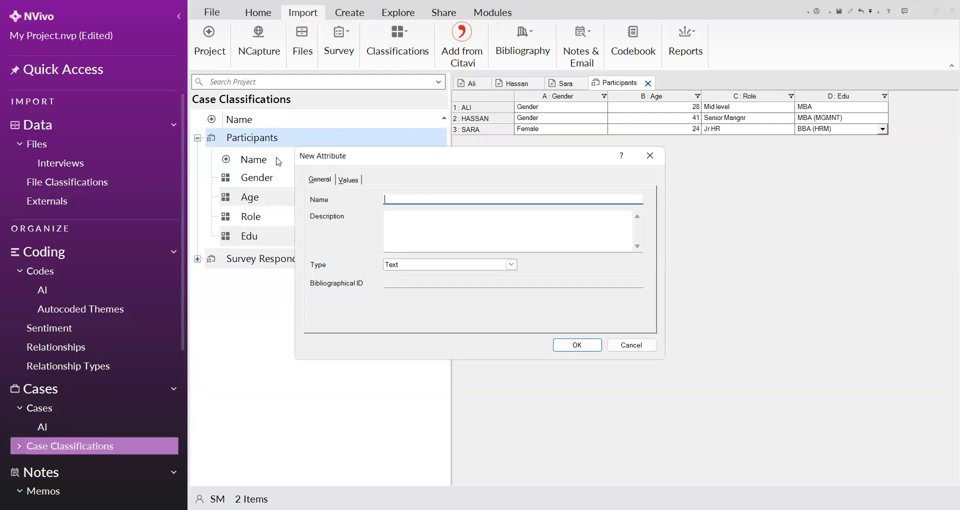
left_click(511, 265)
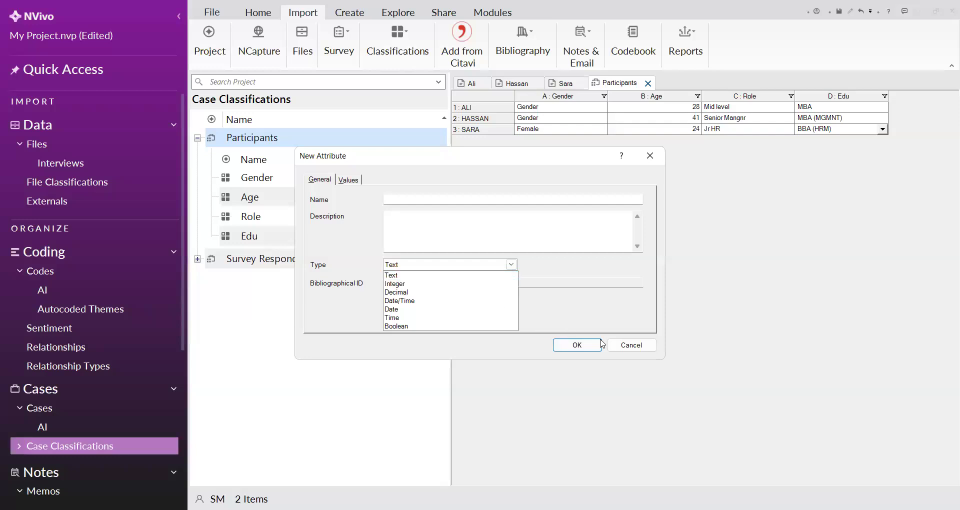
left_click(616, 351)
left_click(616, 351)
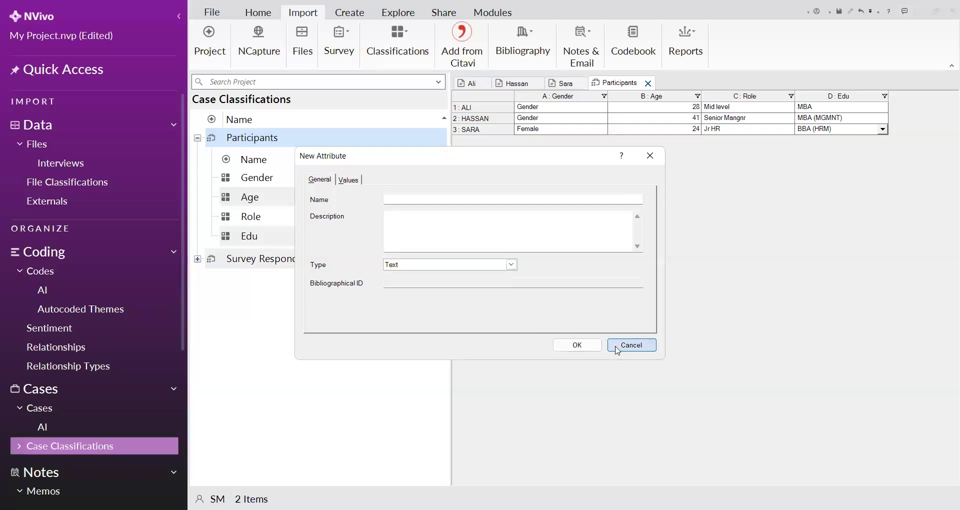
Close the Participants classification sheet, reopen it from the classification list and review its attribute columns
left_click(649, 84)
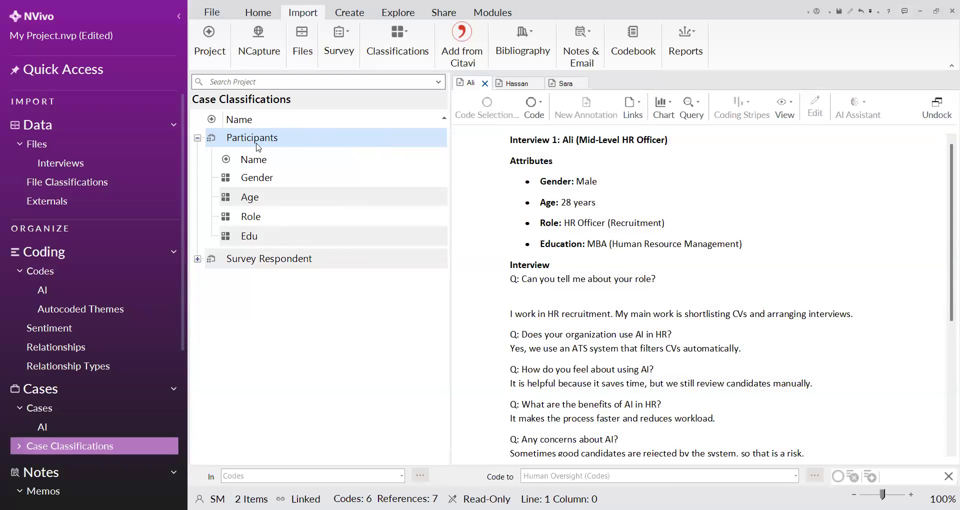
double_click(258, 147)
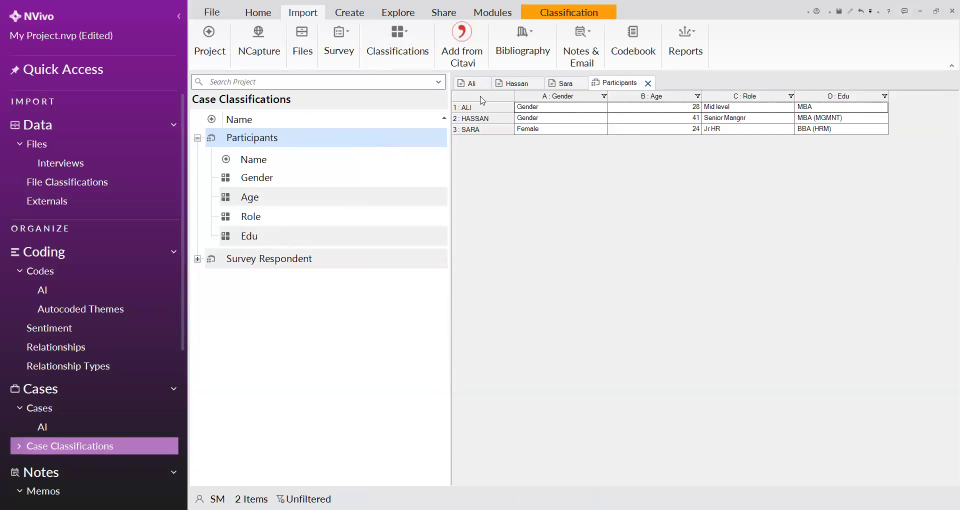
left_click_drag(531, 96, 673, 90)
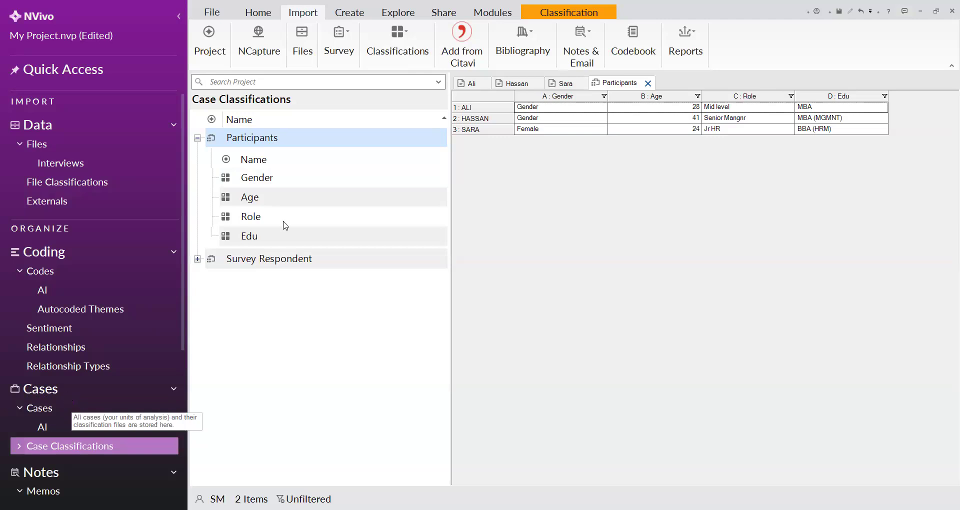
View the form for creating a new case and close it without creating one
left_click(35, 412)
right_click(36, 413)
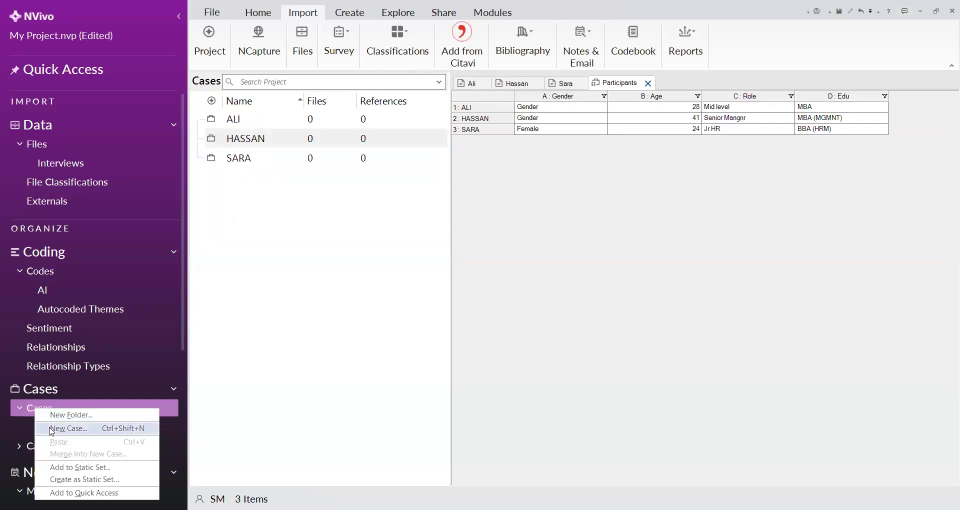
left_click(52, 428)
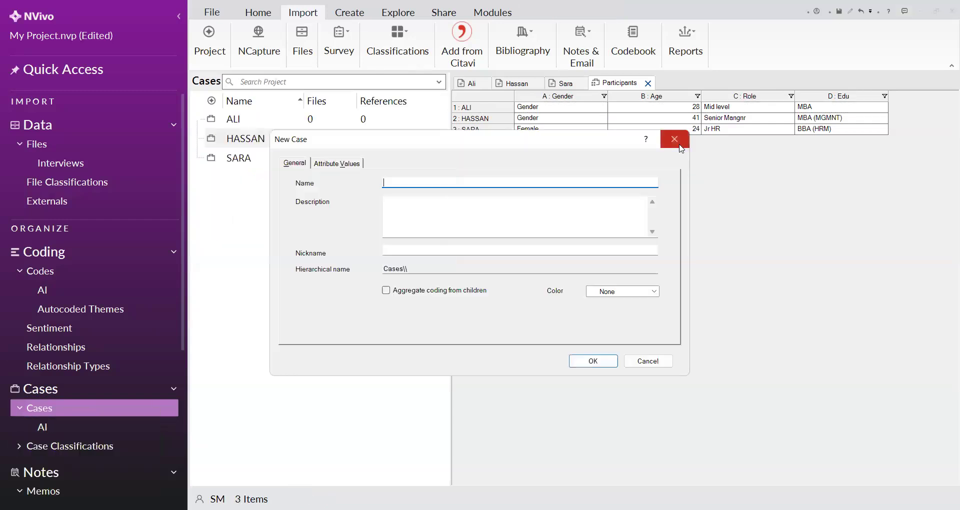
left_click(680, 149)
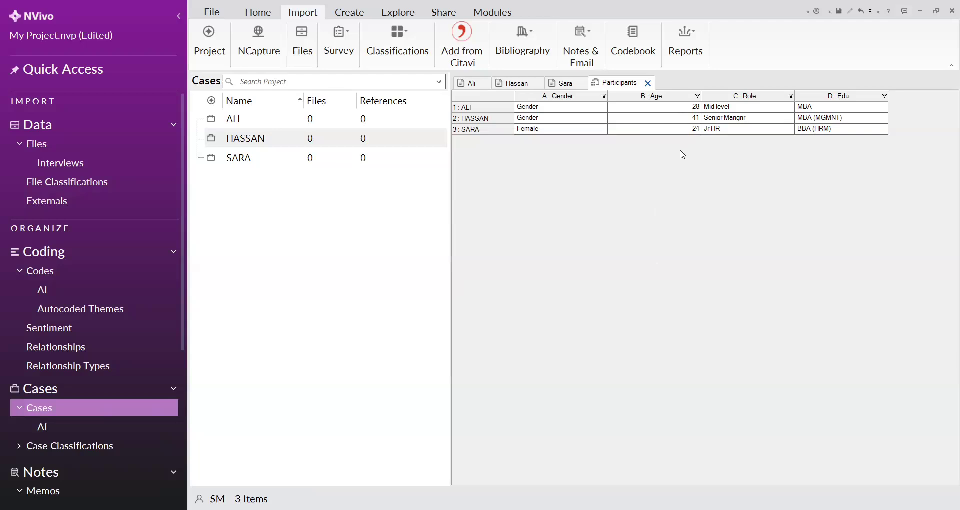
Check which classification is assigned to the first case in the list
left_click(237, 124)
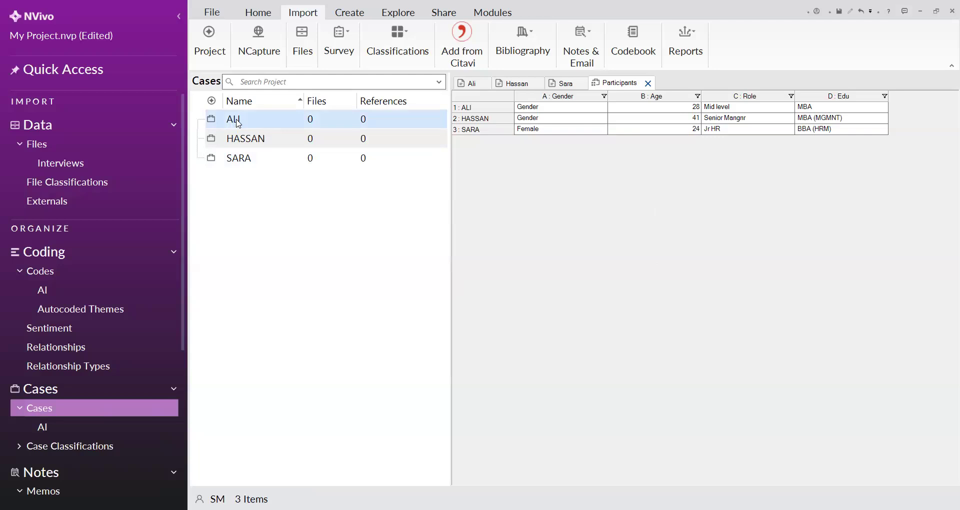
right_click(238, 123)
mouse_move(334, 433)
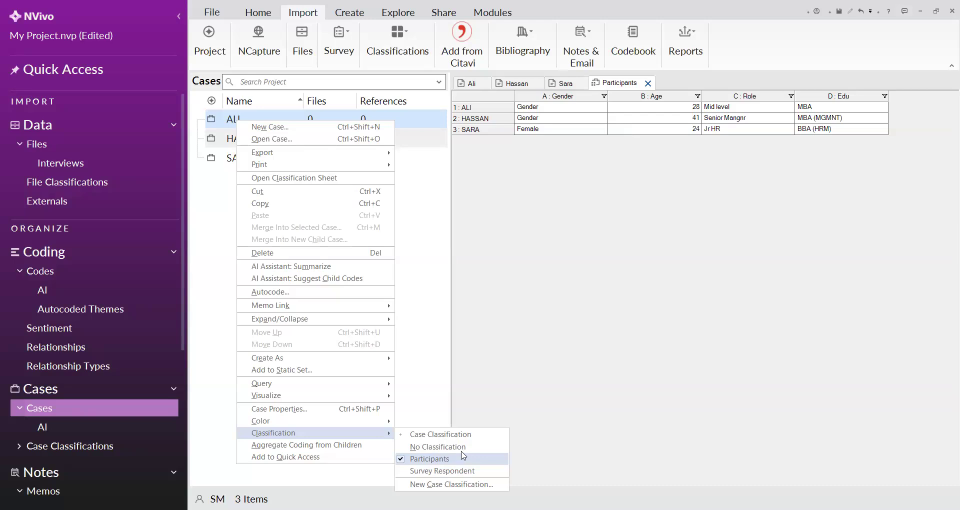
key("Up")
Rename the wrong "Gender" value of the Participants classification's Gender attribute to "Male" and apply the change
left_click(102, 452)
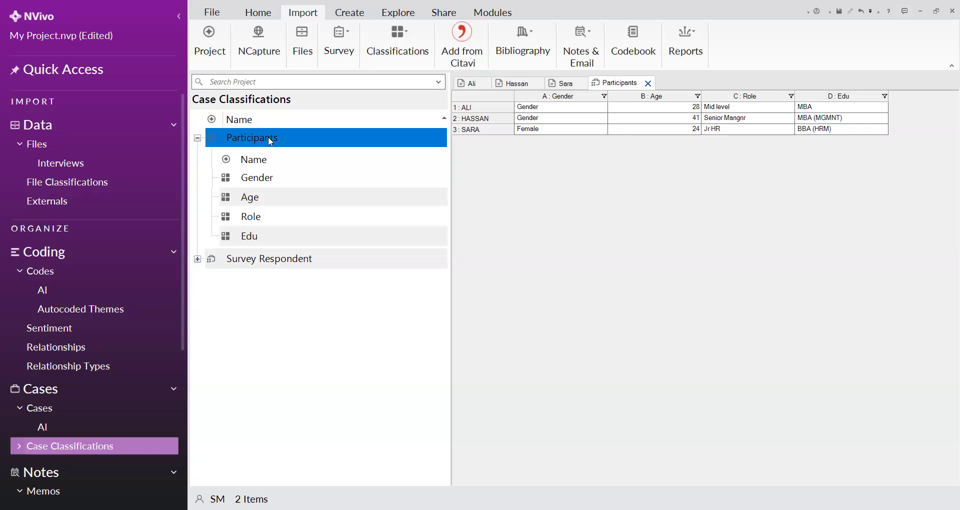
right_click(256, 186)
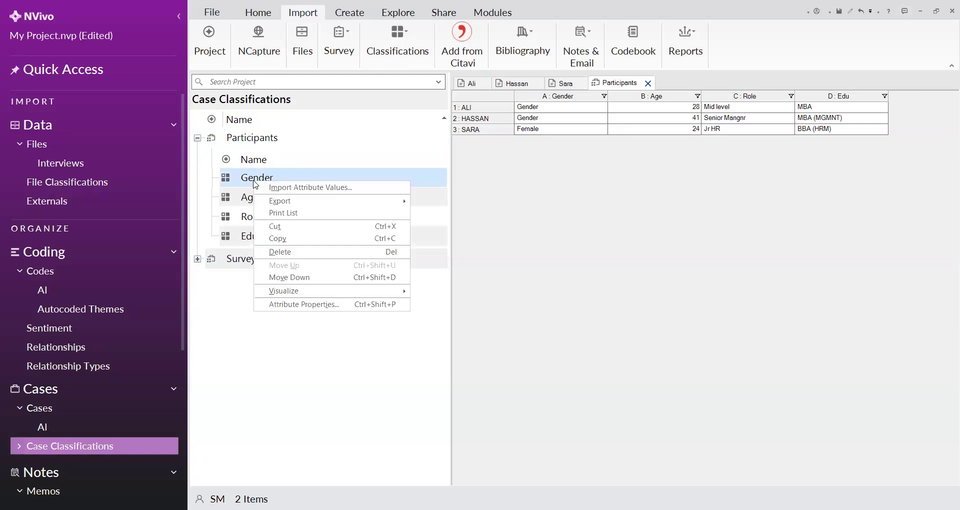
left_click(280, 304)
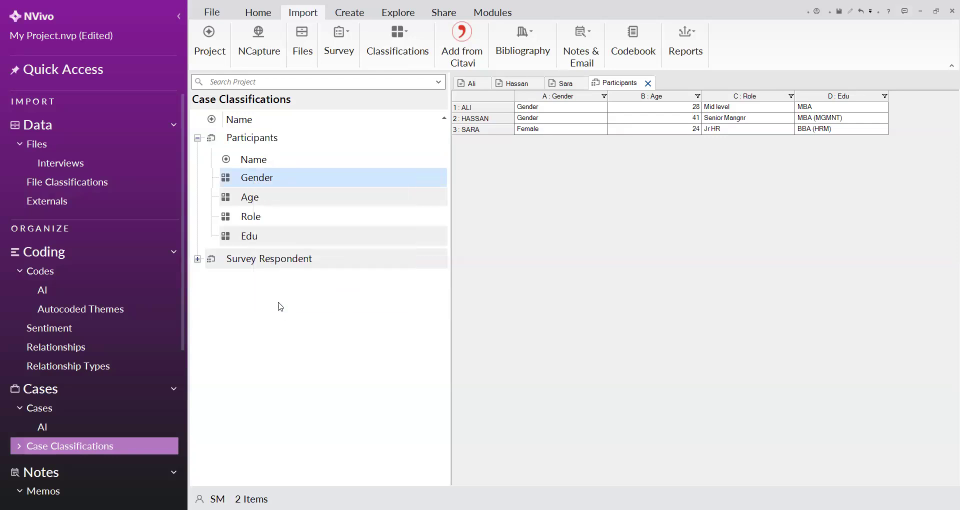
left_click(345, 183)
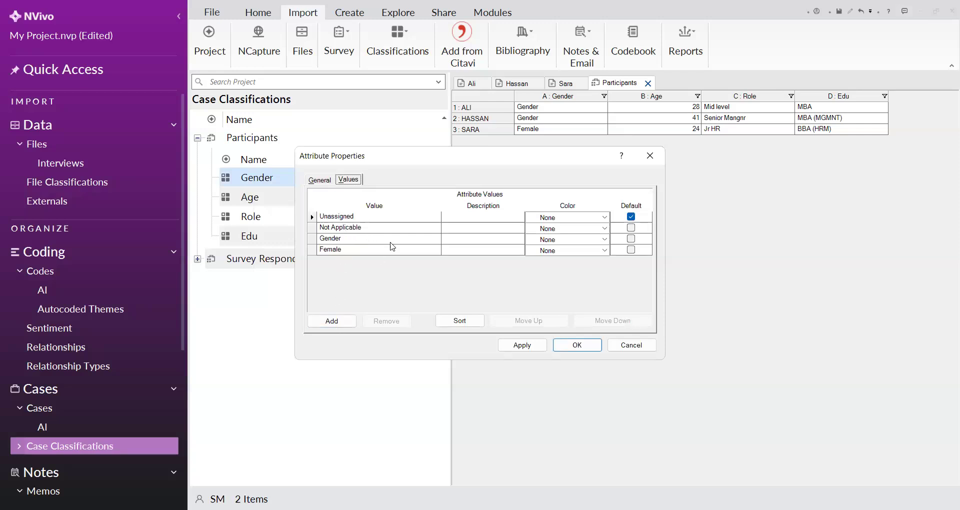
left_click(328, 238)
left_click_drag(342, 239, 321, 238)
key("BackSpace")
type("Male")
left_click(508, 346)
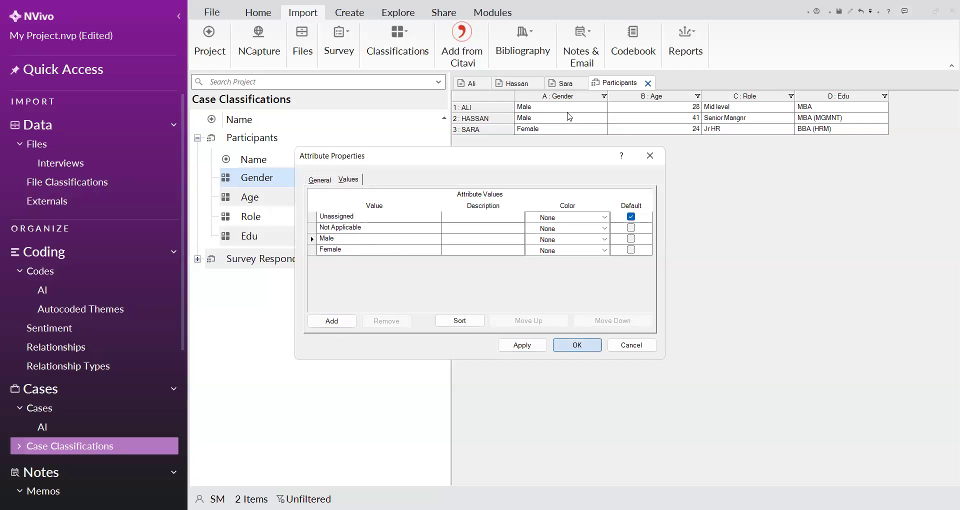
key("Return")
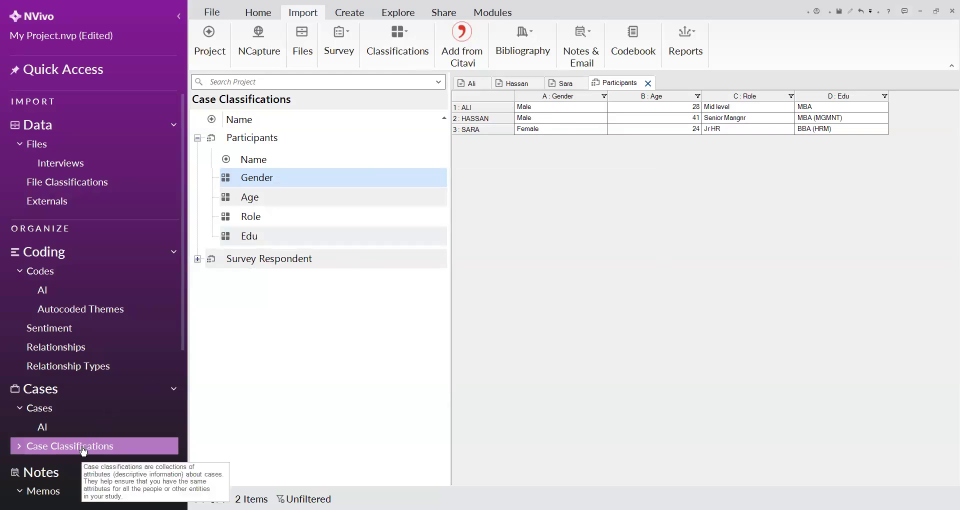
Open the new case classification form again, submit it without a name, and leave it without creating a classification
right_click(84, 450)
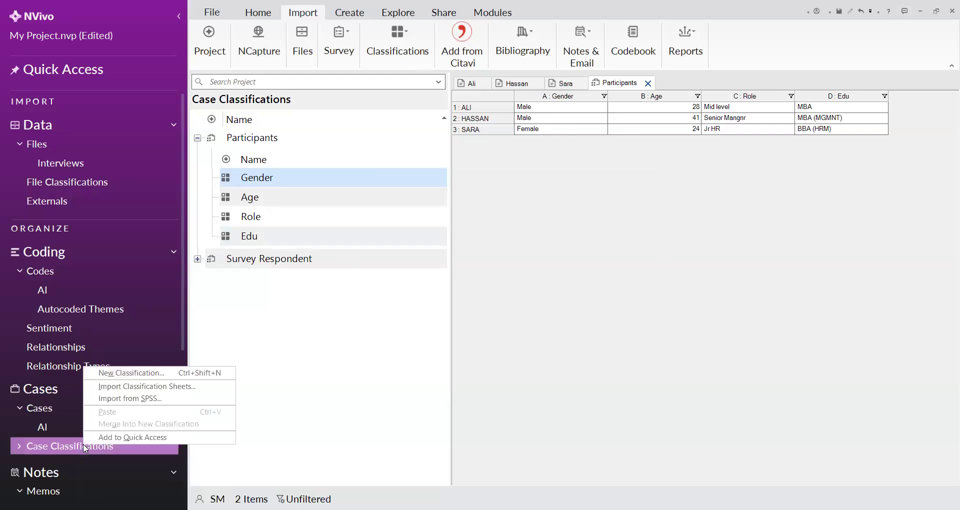
left_click(109, 374)
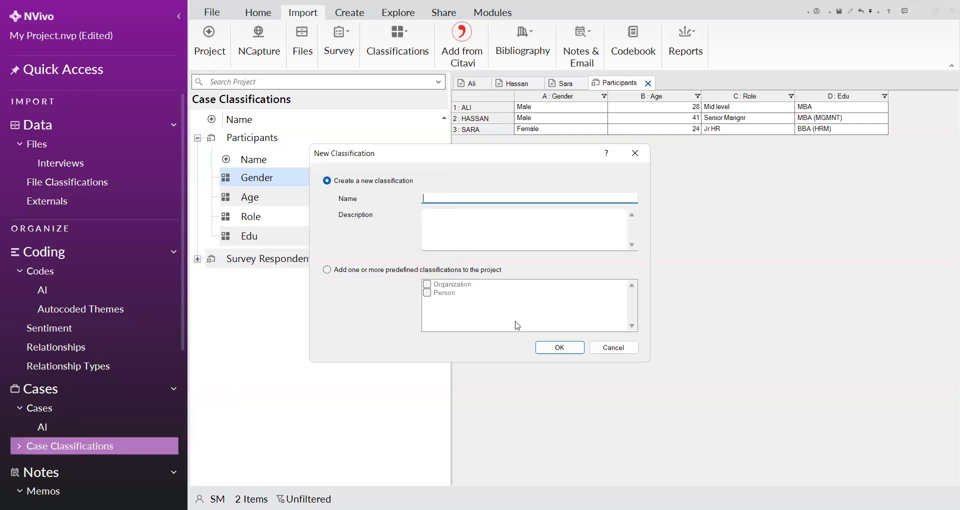
key("Return")
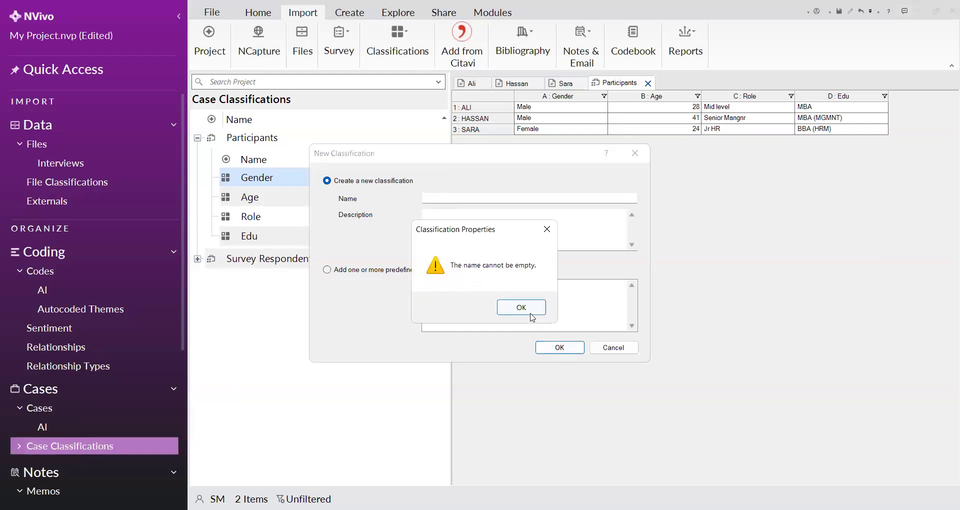
key("Return")
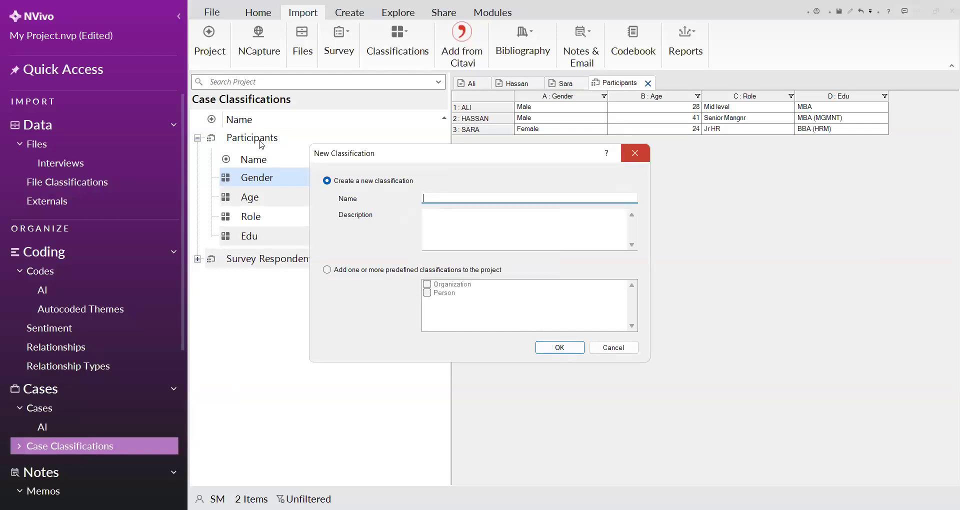
key("Escape")
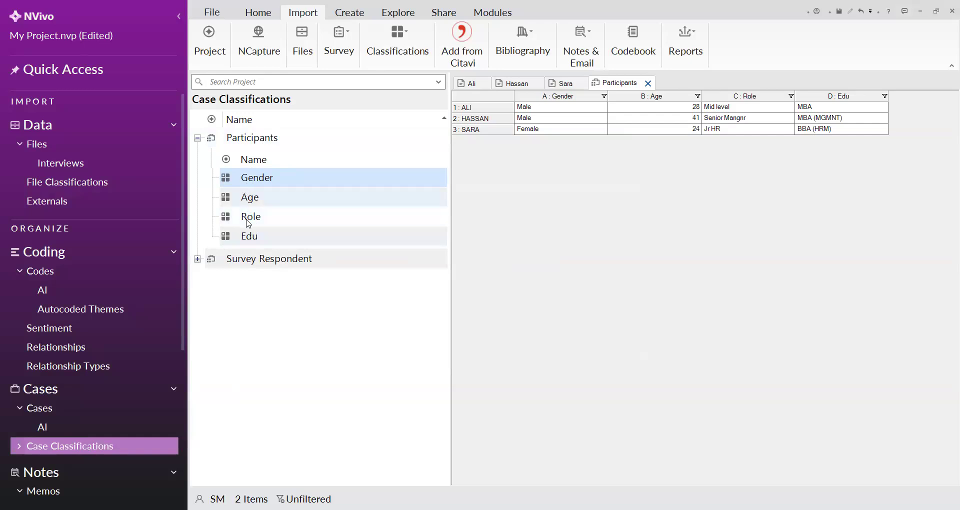
Compare the list of participant cases with the attributes and values of the Participants classification
left_click(31, 413)
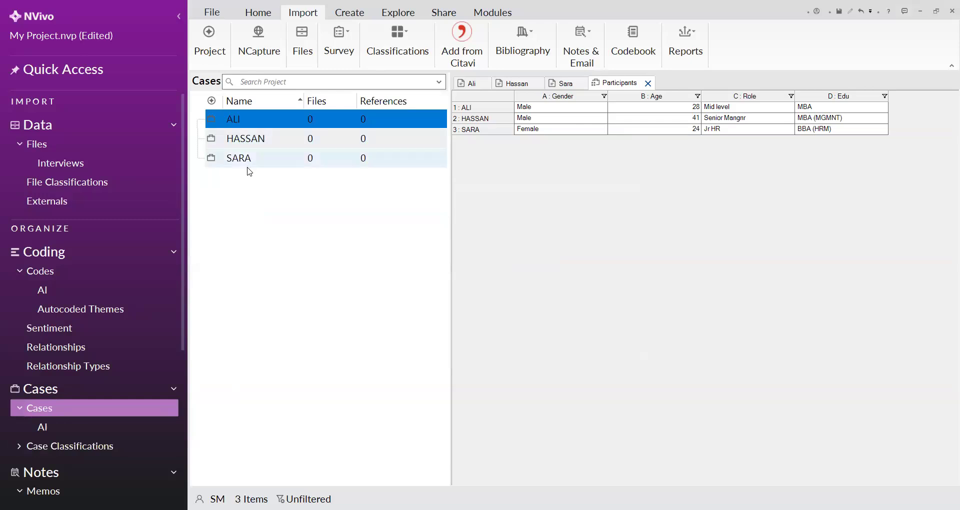
left_click(48, 445)
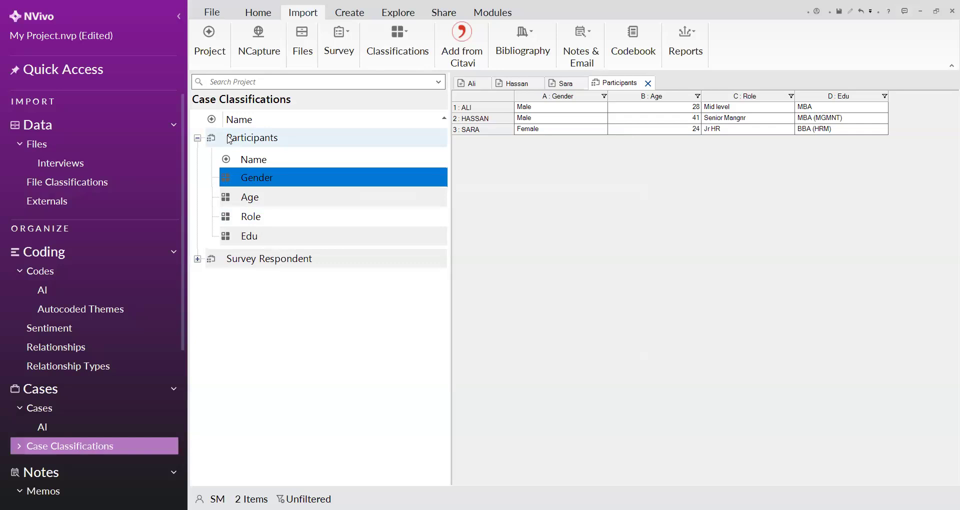
left_click_drag(617, 97, 489, 112)
View the empty new attribute form for Participants again and the commands available in the classification list, leaving everything unchanged
right_click(254, 138)
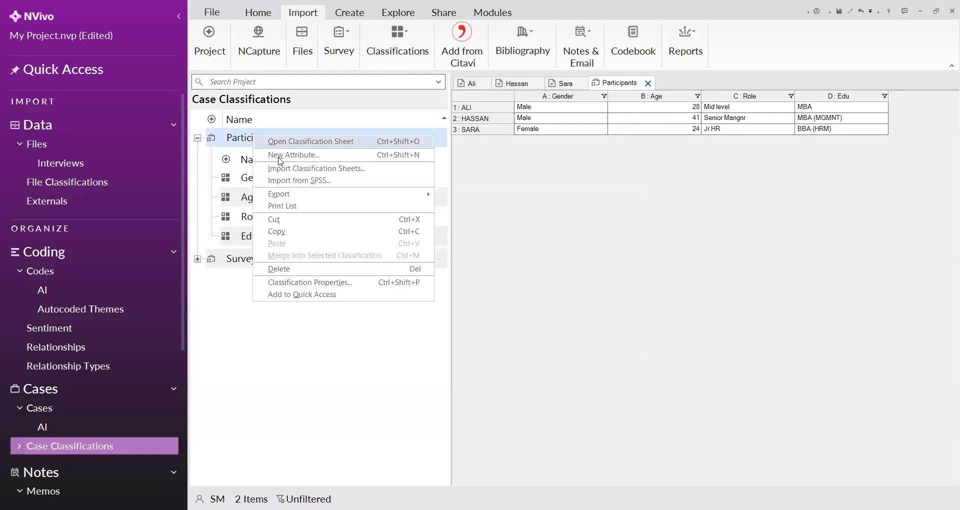
key("Escape")
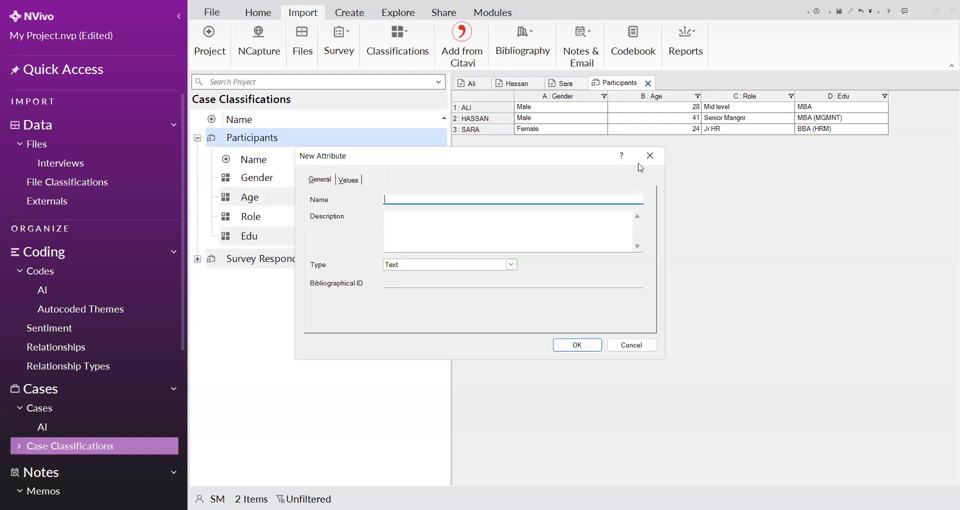
left_click(640, 161)
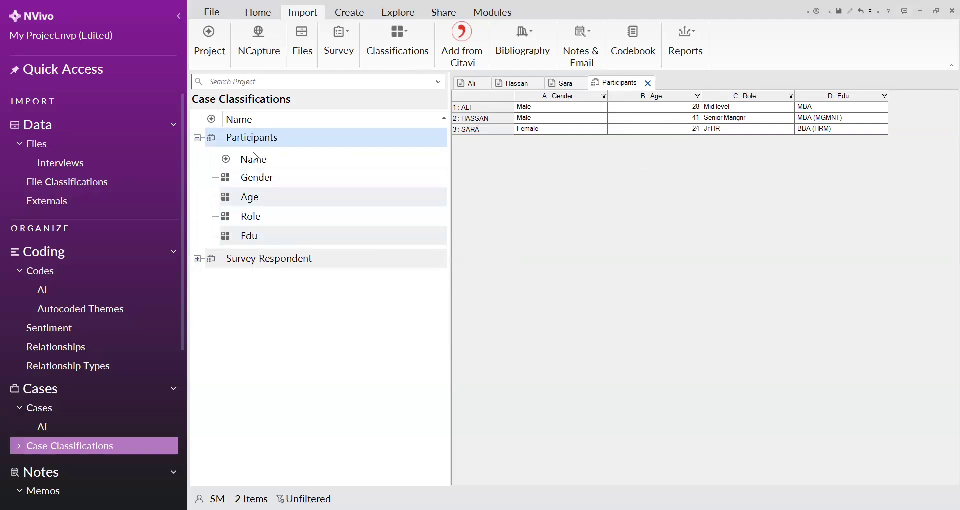
right_click(255, 288)
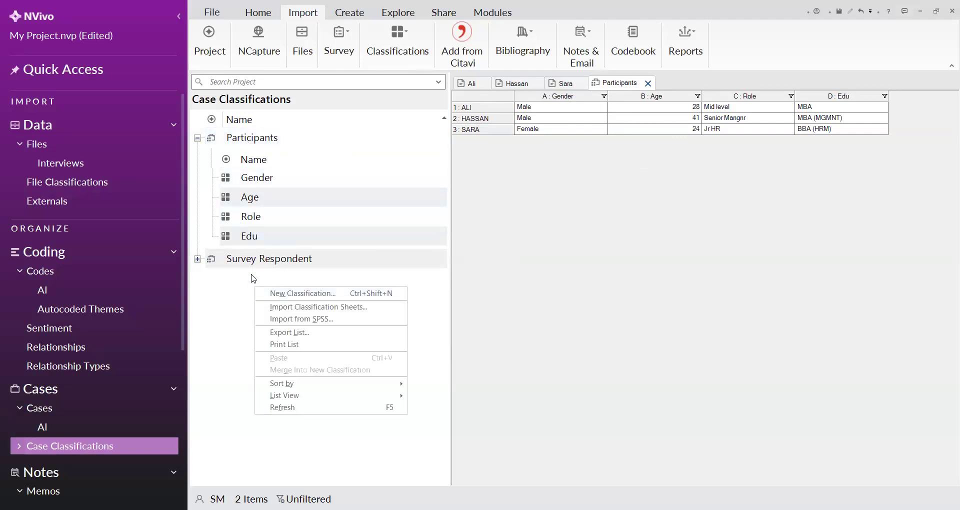
left_click(253, 276)
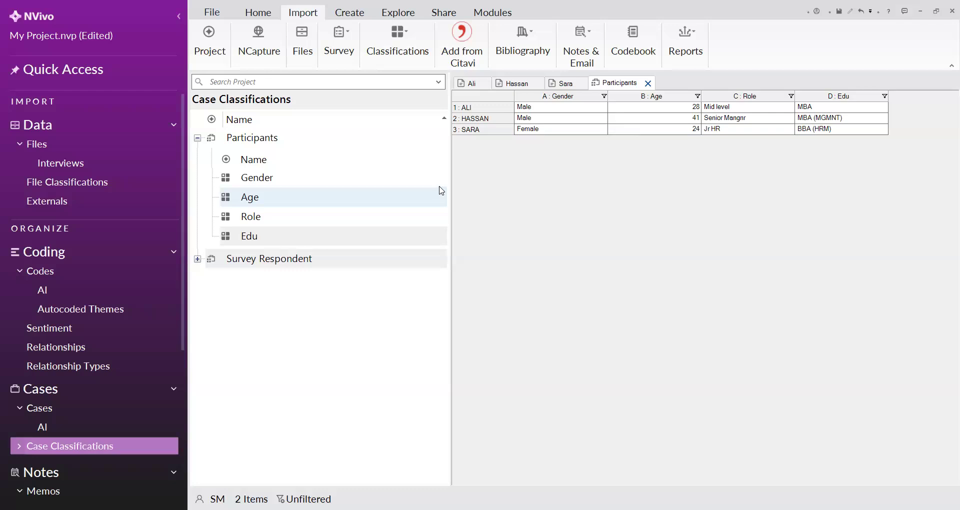
key("Up")
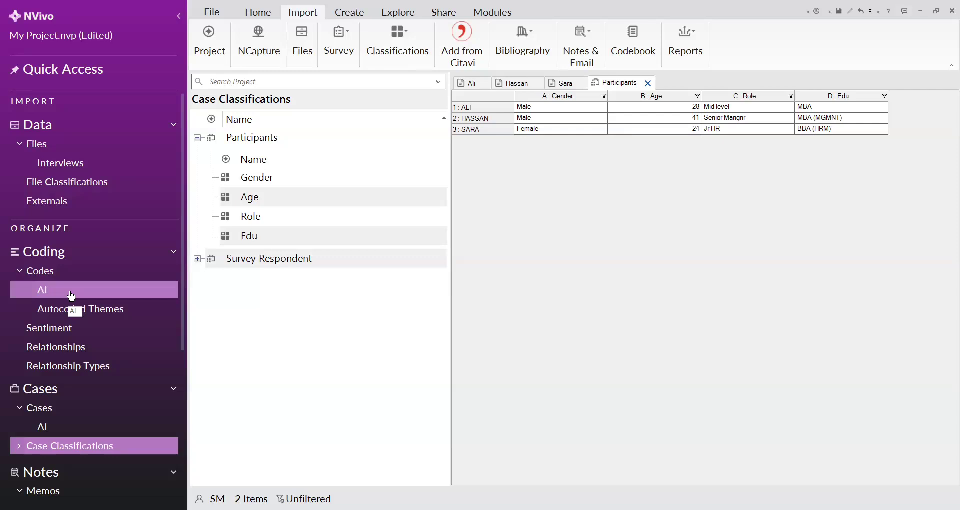
Open the Interview 1 transcript and save the project
left_click(468, 87)
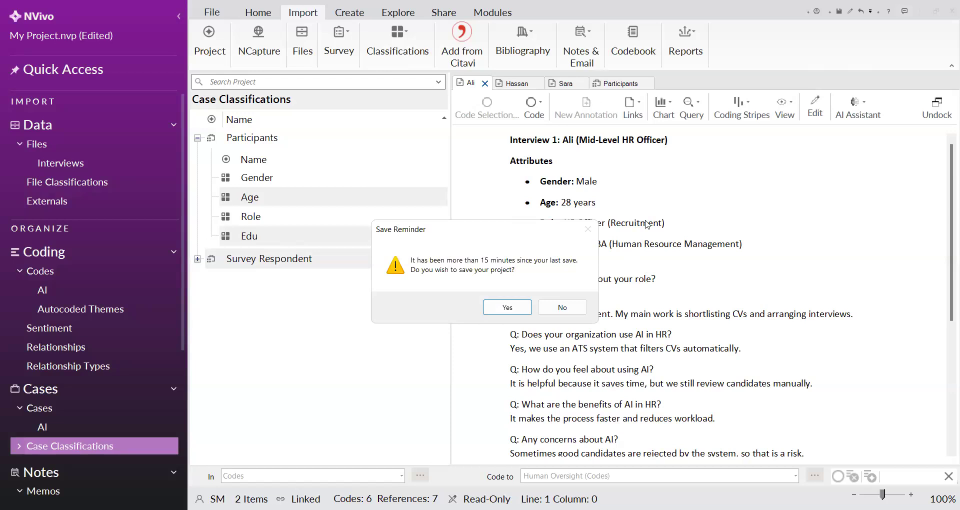
left_click(500, 308)
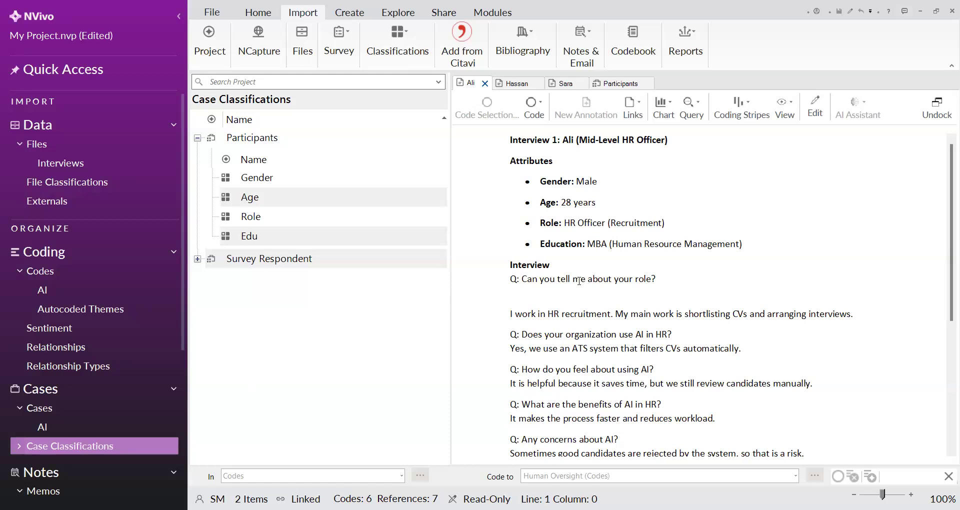
scroll(576, 281, "down", 5)
scroll(574, 282, "up", 5)
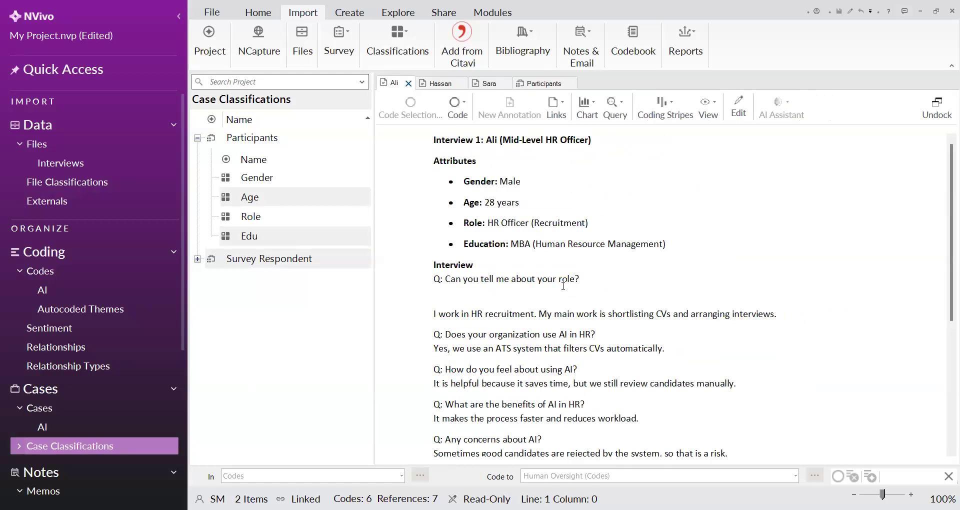